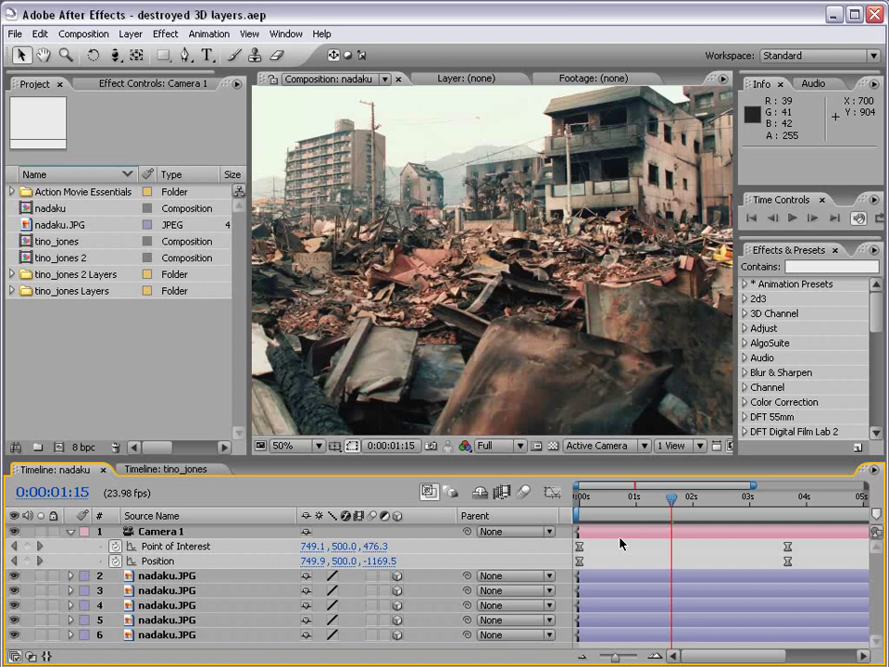
Open Minesweeper, uncover the first cells and flag four suspected mines
click(228, 283)
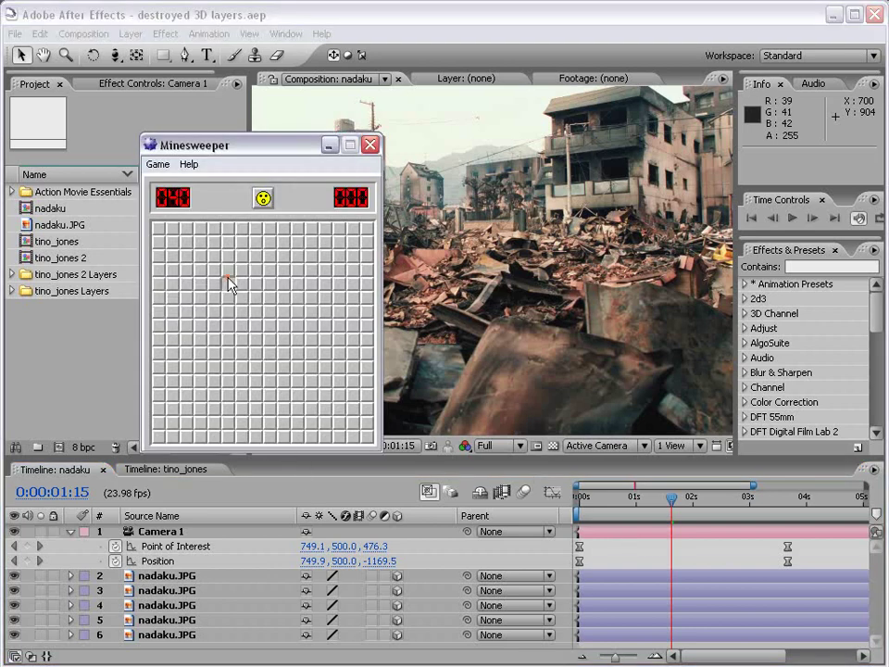
click(237, 341)
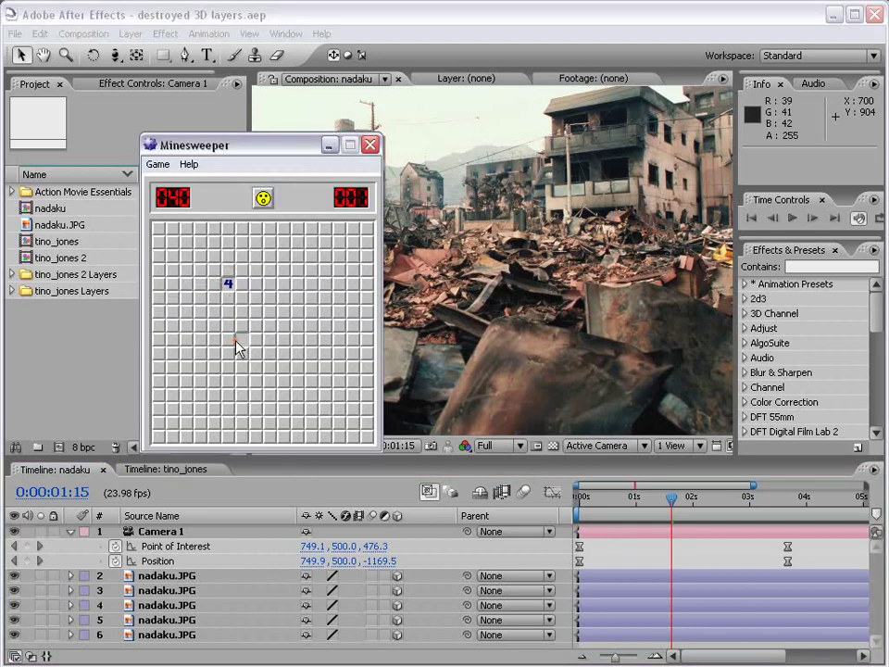
click(309, 297)
click(290, 380)
right_click(326, 339)
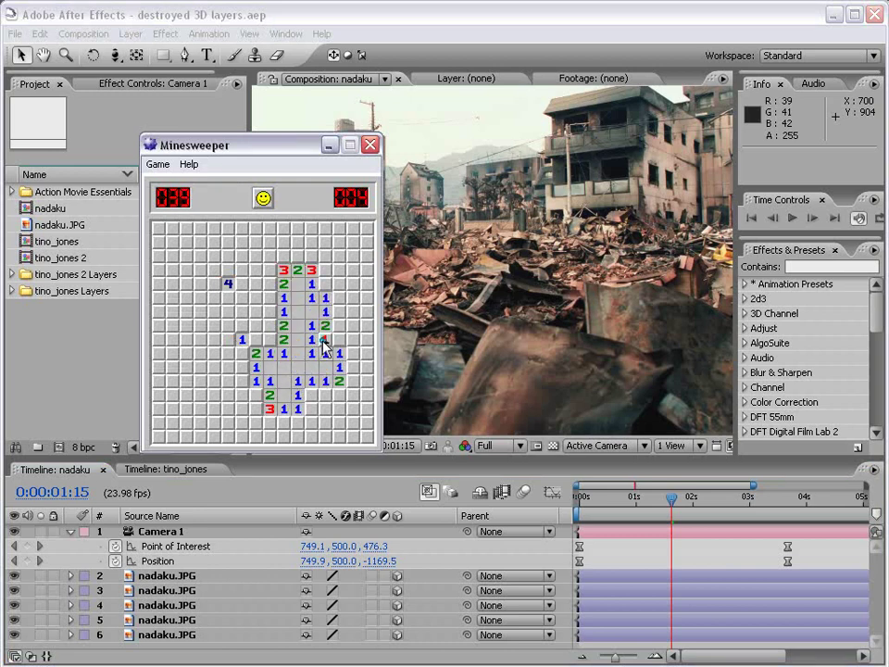
right_click(255, 395)
right_click(311, 394)
click(186, 311)
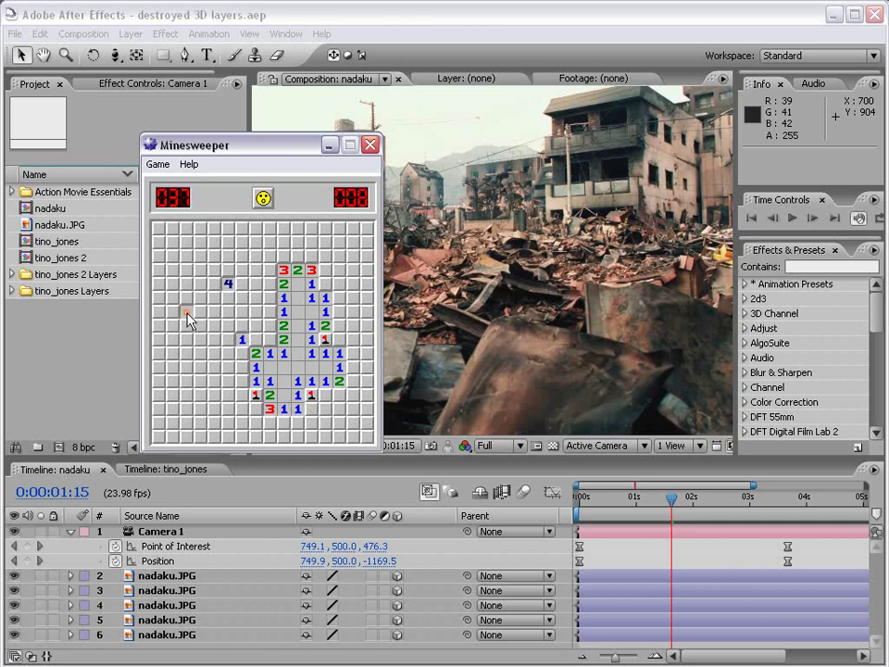
click(200, 381)
click(186, 353)
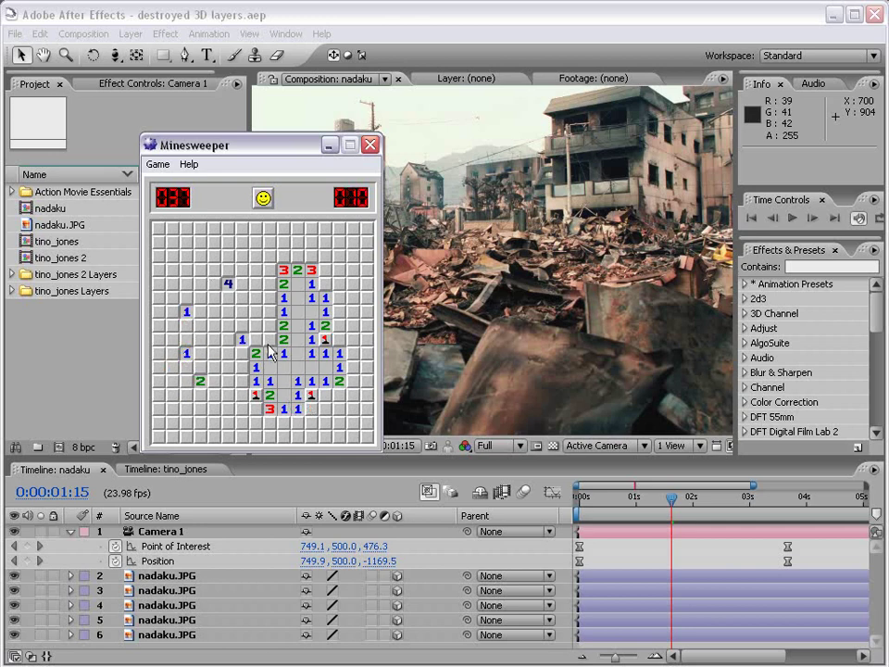
right_click(269, 339)
Keep clearing cells and flag one more mine until a bottom-right cell hits a mine
click(255, 297)
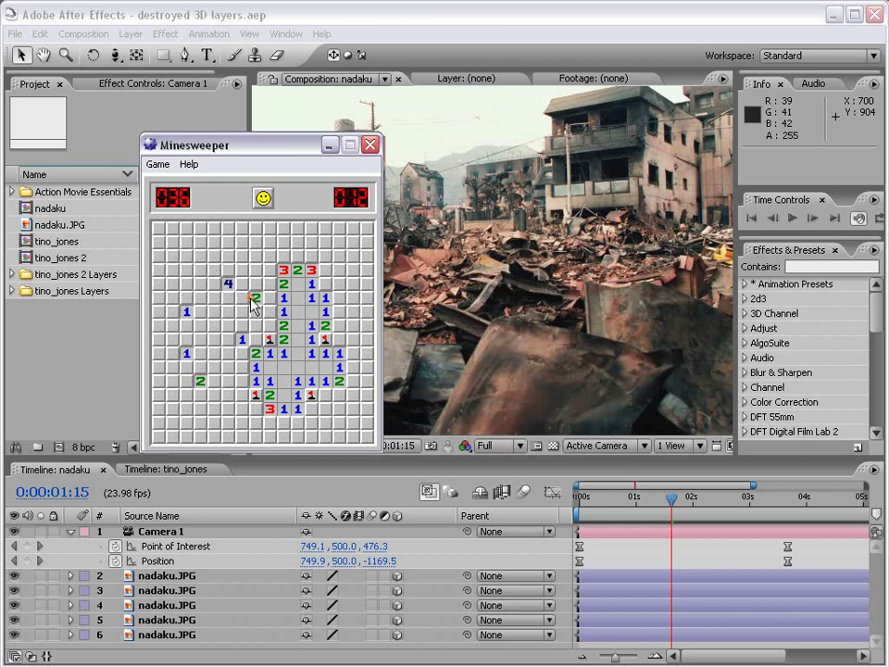
click(353, 256)
click(173, 241)
click(186, 409)
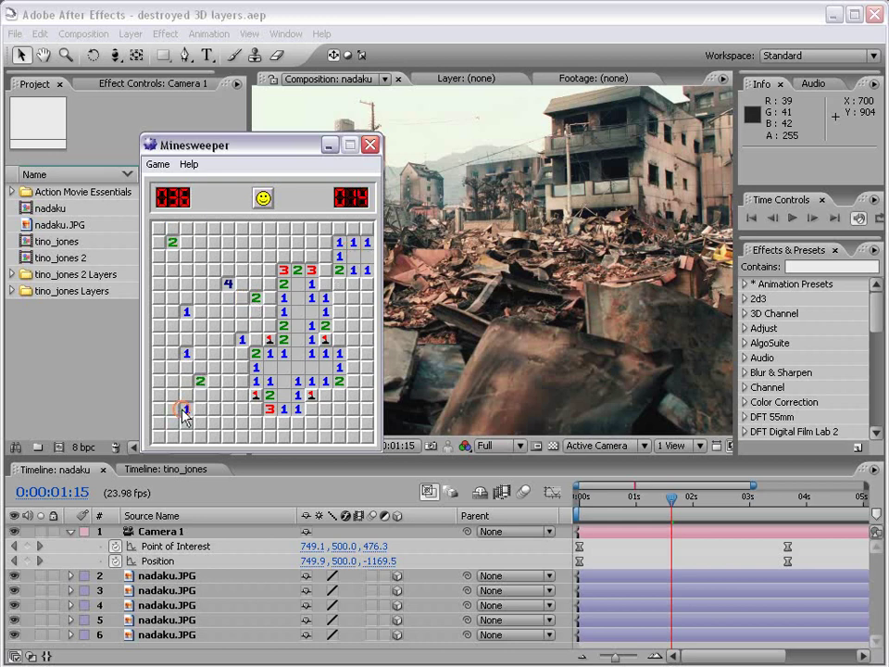
click(241, 408)
click(214, 380)
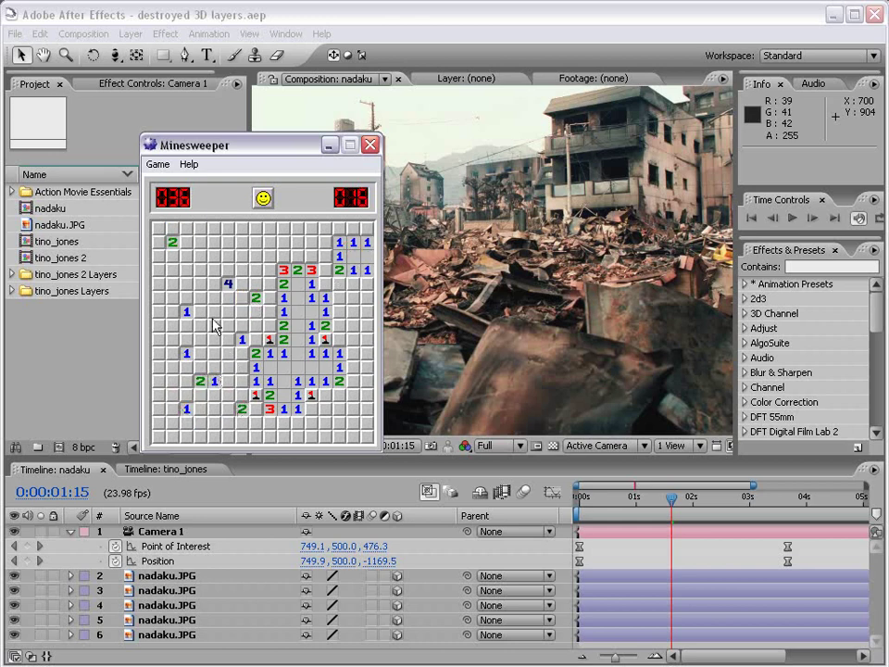
click(214, 242)
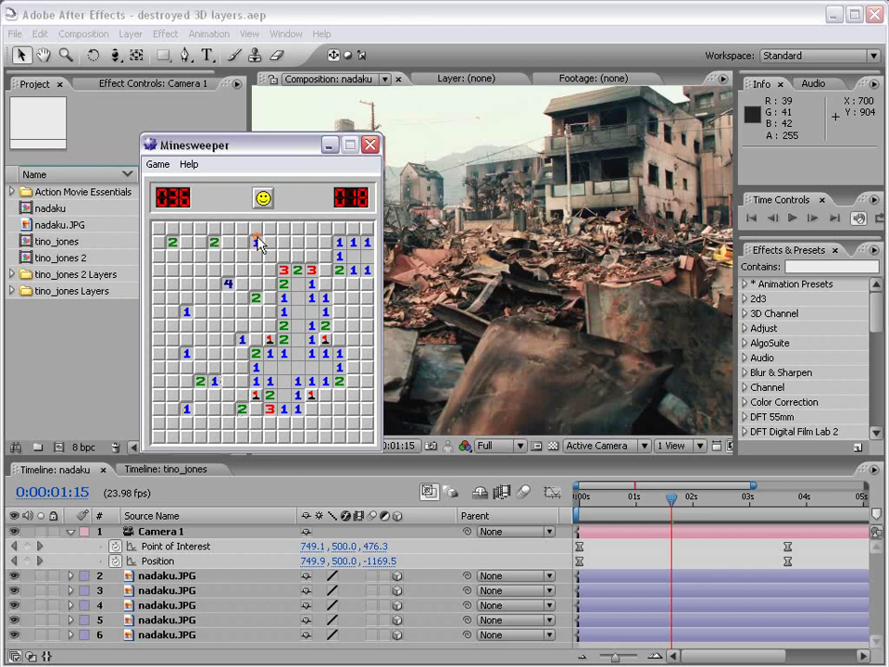
click(255, 241)
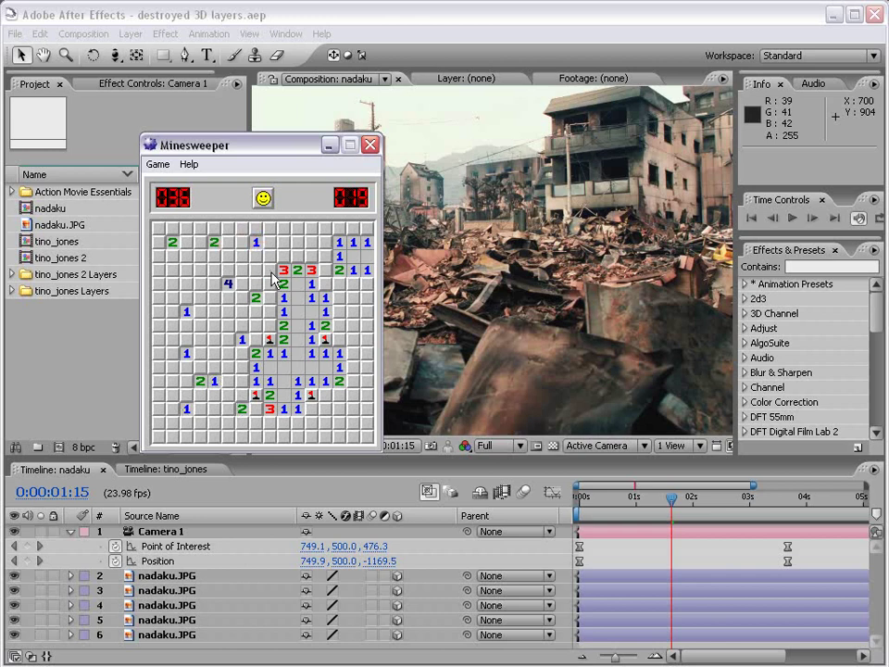
right_click(325, 284)
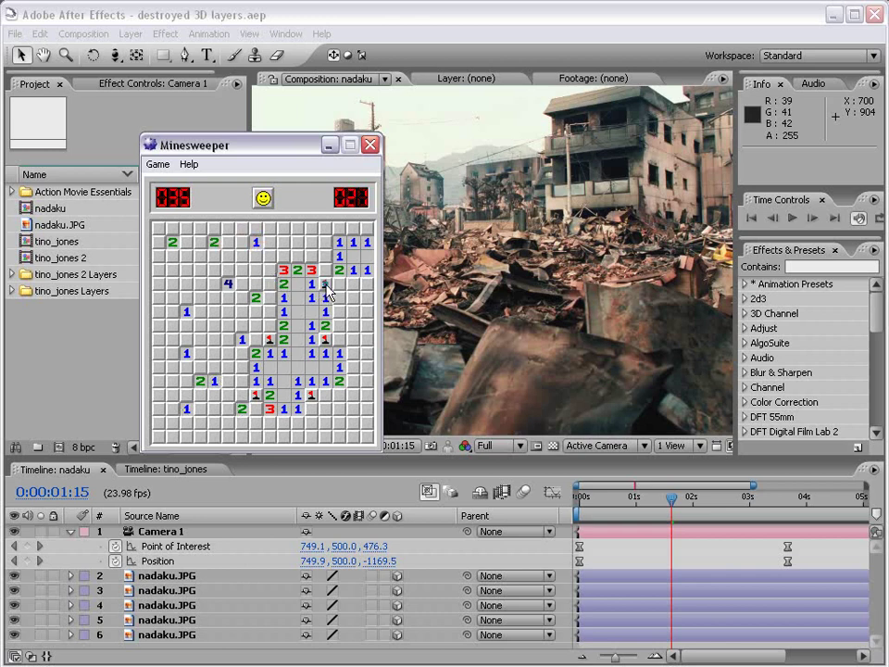
click(186, 269)
click(353, 408)
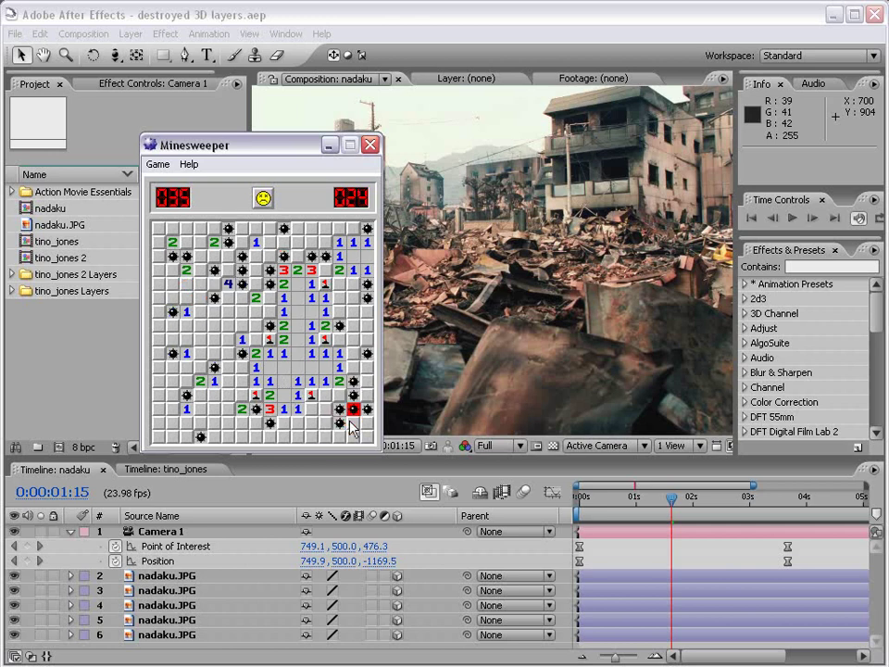
Start a new game, open a large area of its board, and dismiss the game options unchanged
click(263, 197)
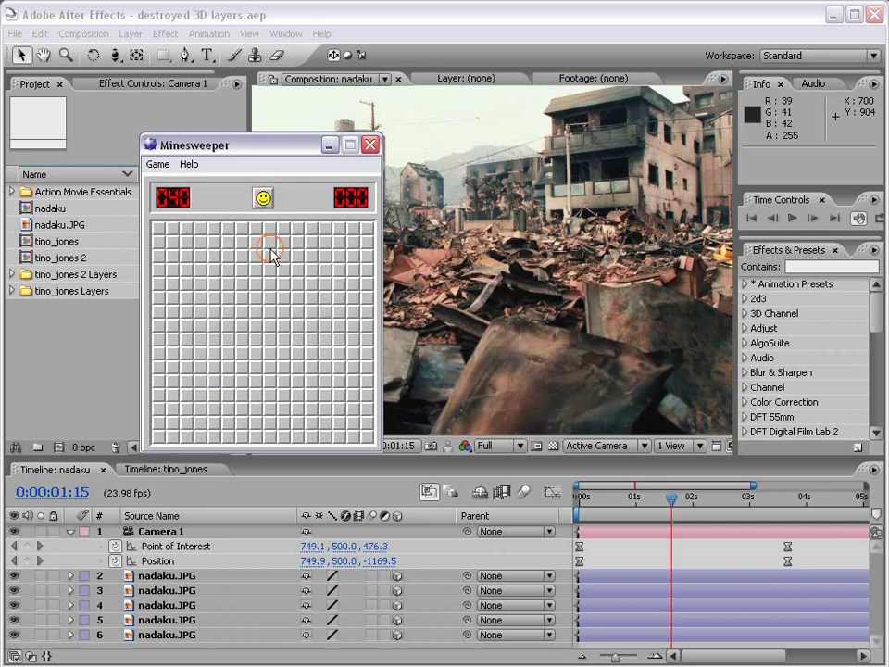
click(256, 325)
click(311, 380)
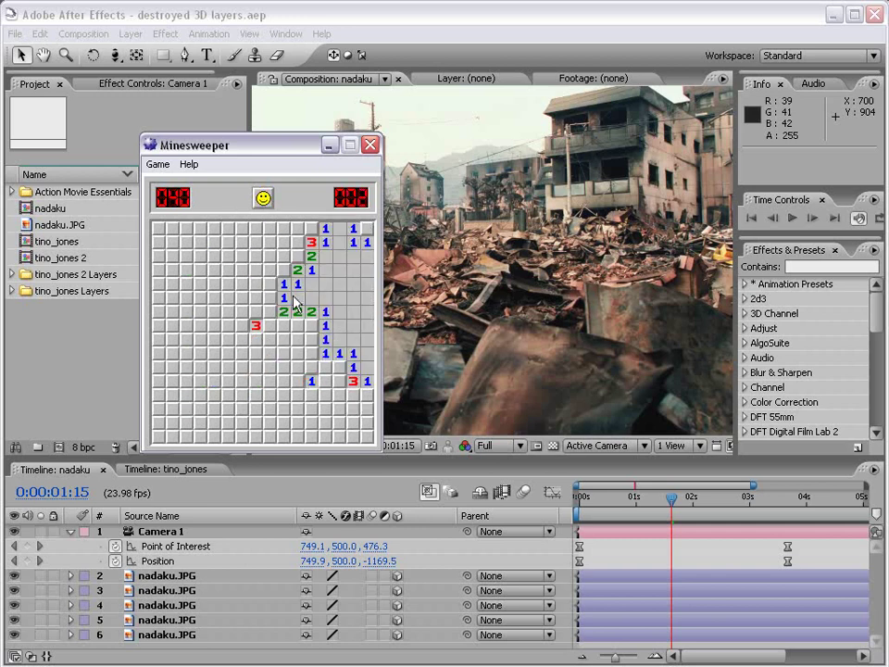
click(157, 165)
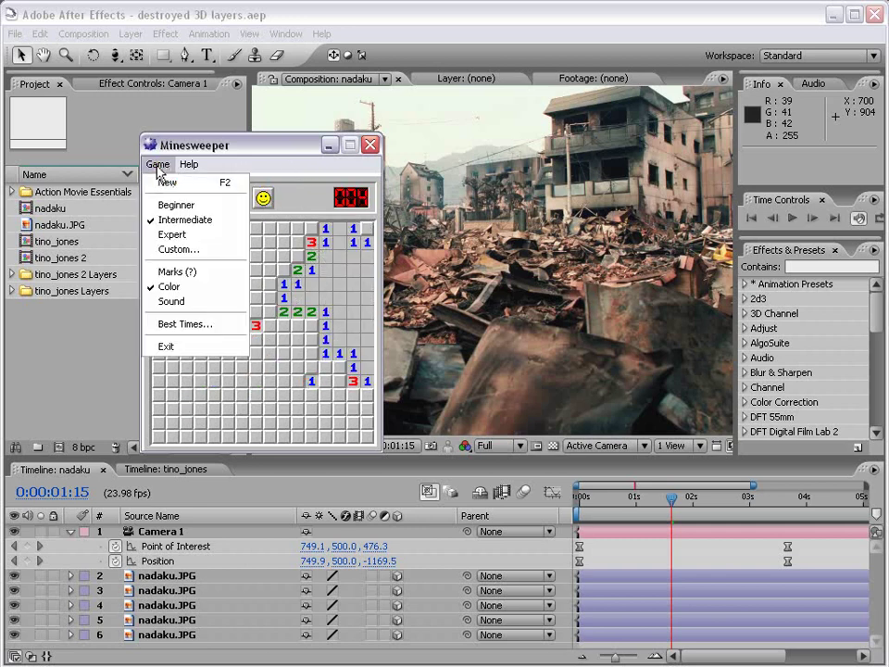
click(350, 123)
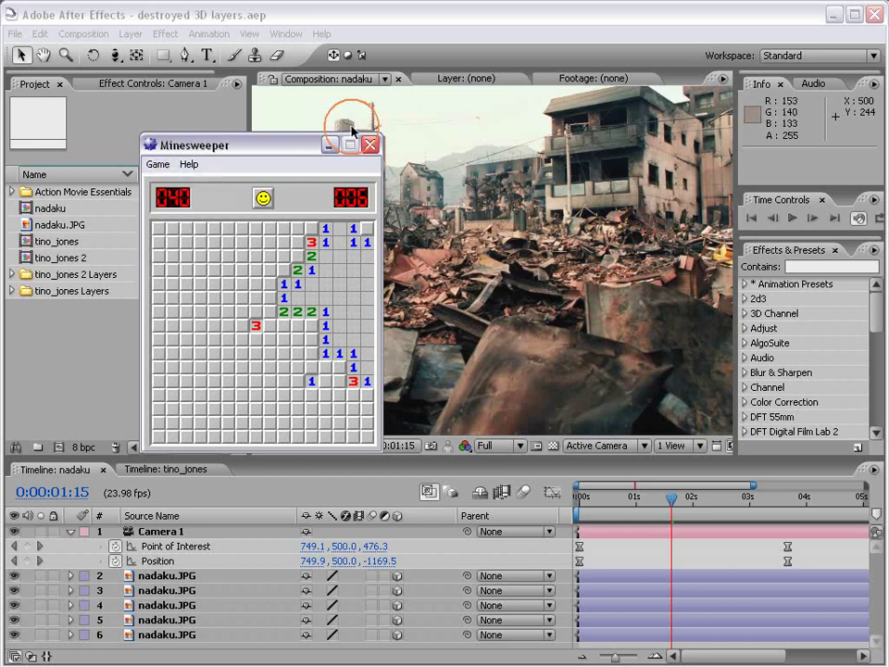
Minimize Minesweeper and zoom the nadaku Composition viewer out to 25% and back to 50%
click(329, 145)
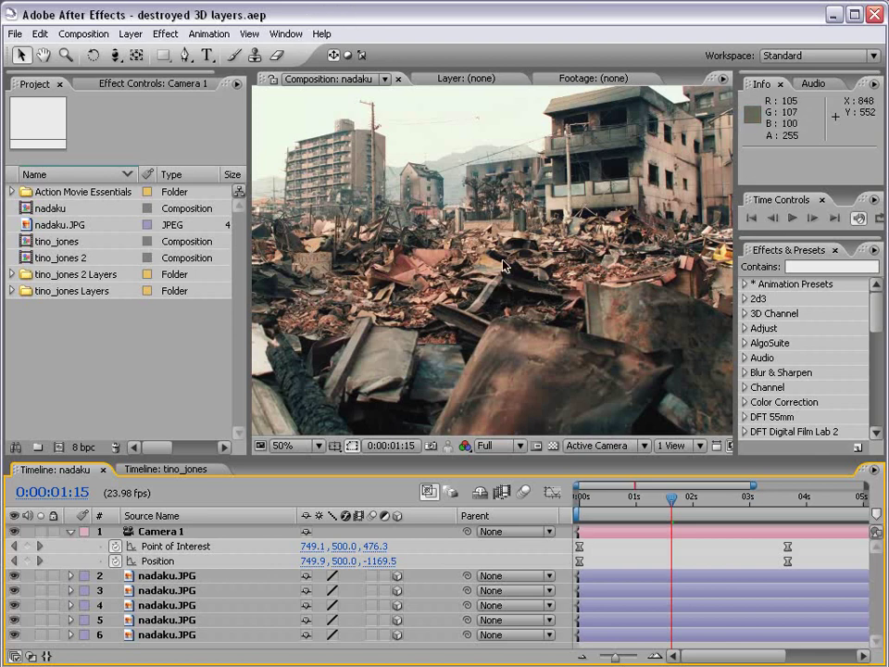
key(comma)
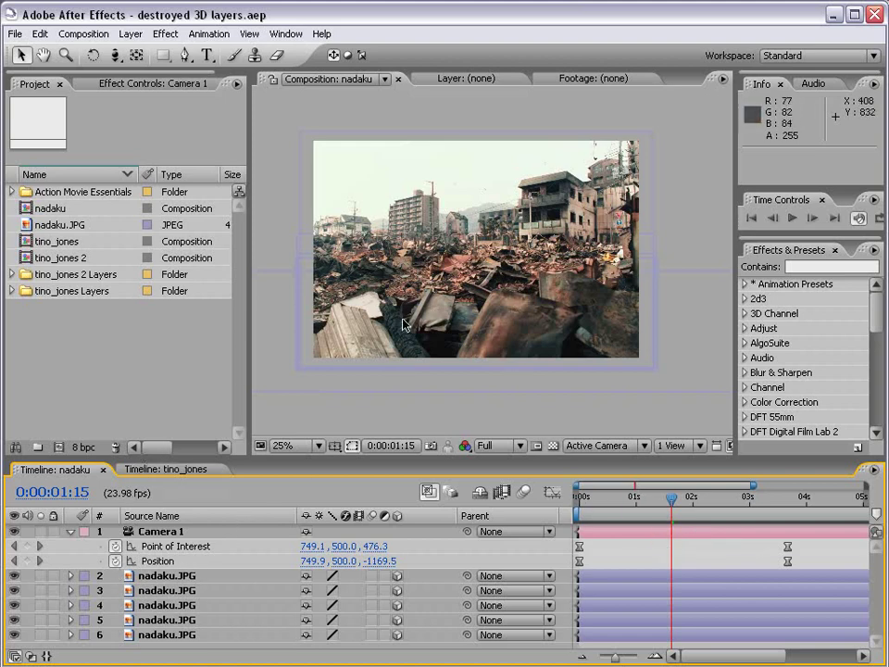
key(period)
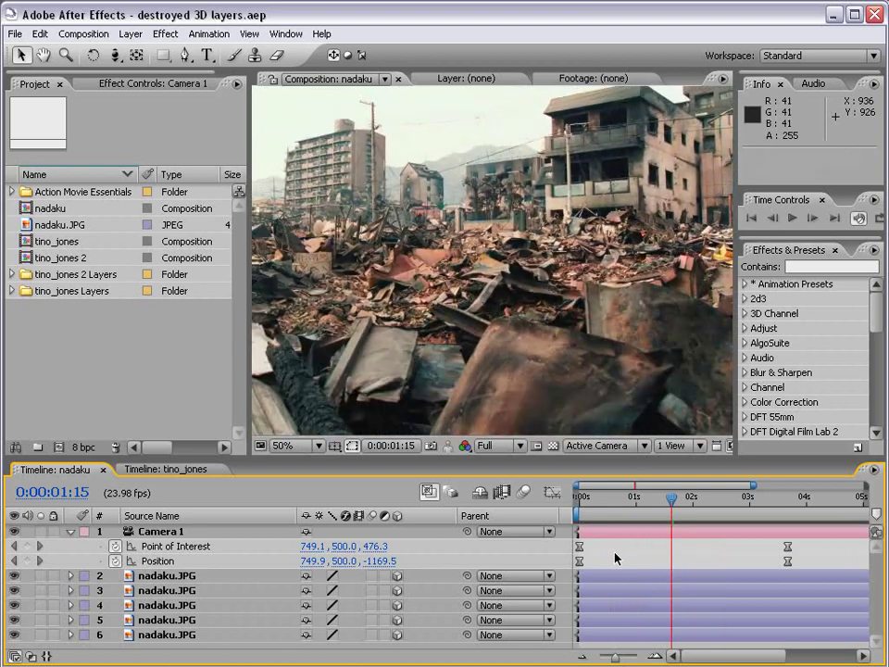
Orbit Camera 1 to Position 806.1, 157.8, -1132.6, then switch to the tino_jones composition
scroll(437, 248, down, 2)
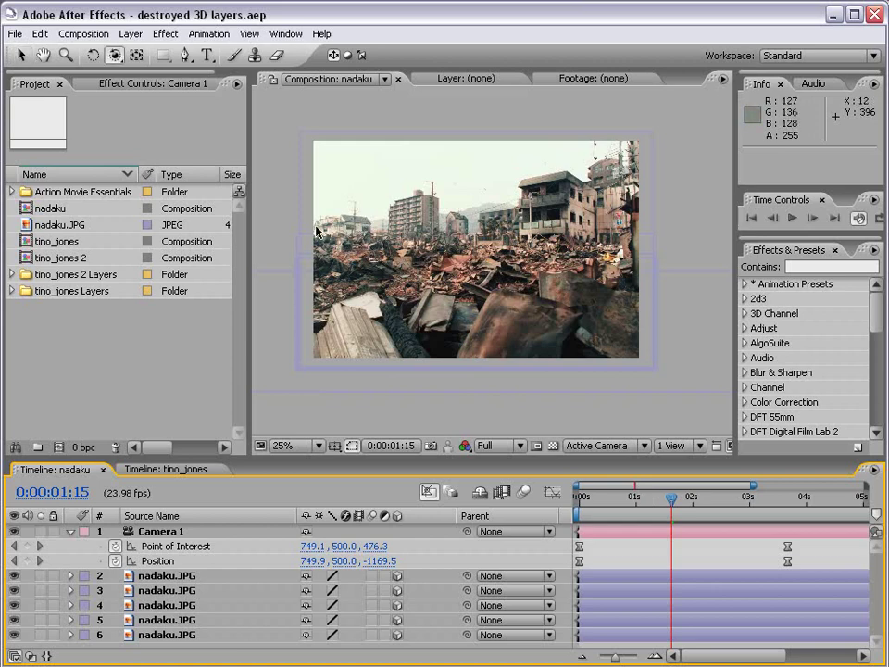
click(105, 59)
drag(105, 59, 153, 54)
drag(402, 218, 370, 268)
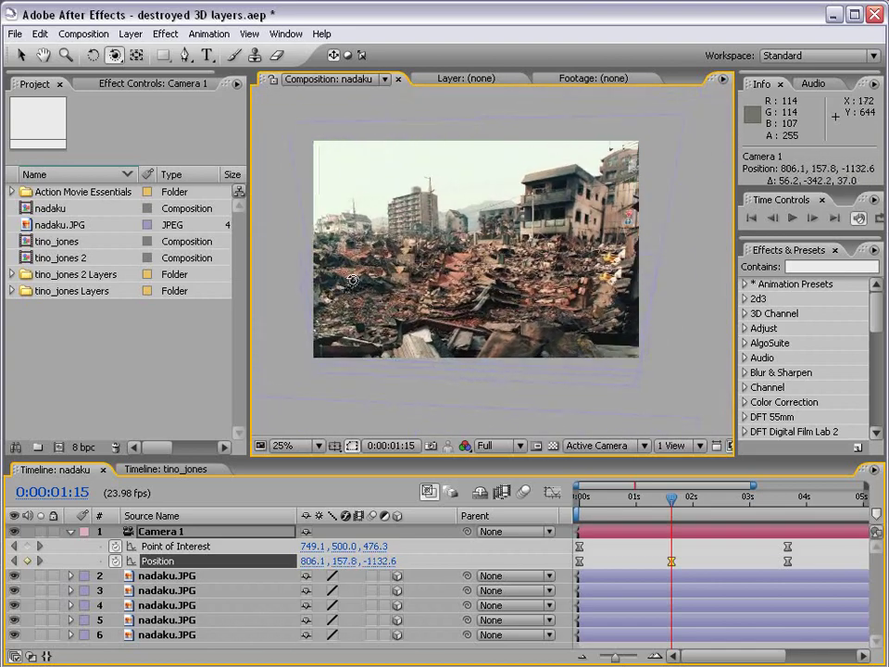
click(164, 469)
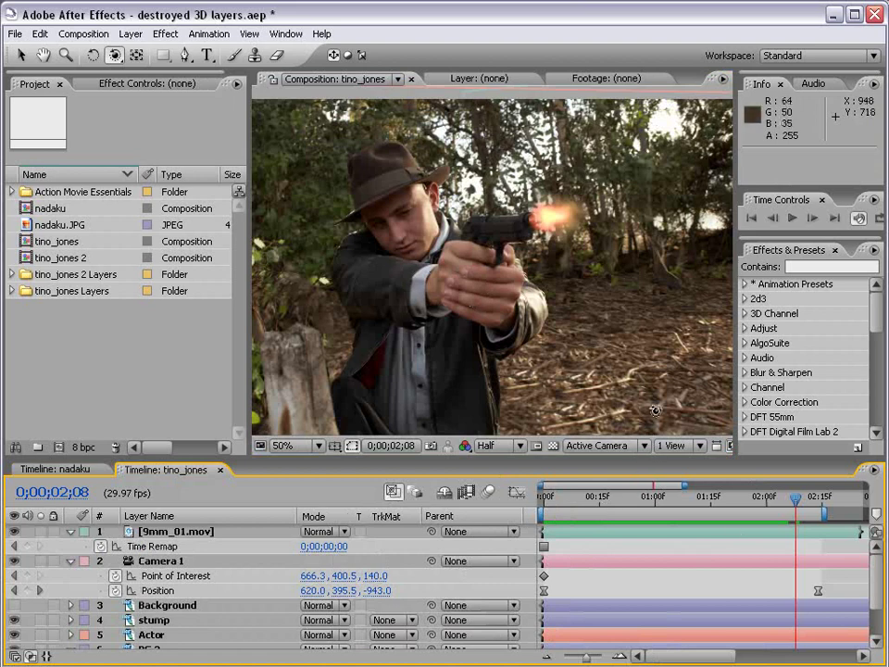
click(776, 504)
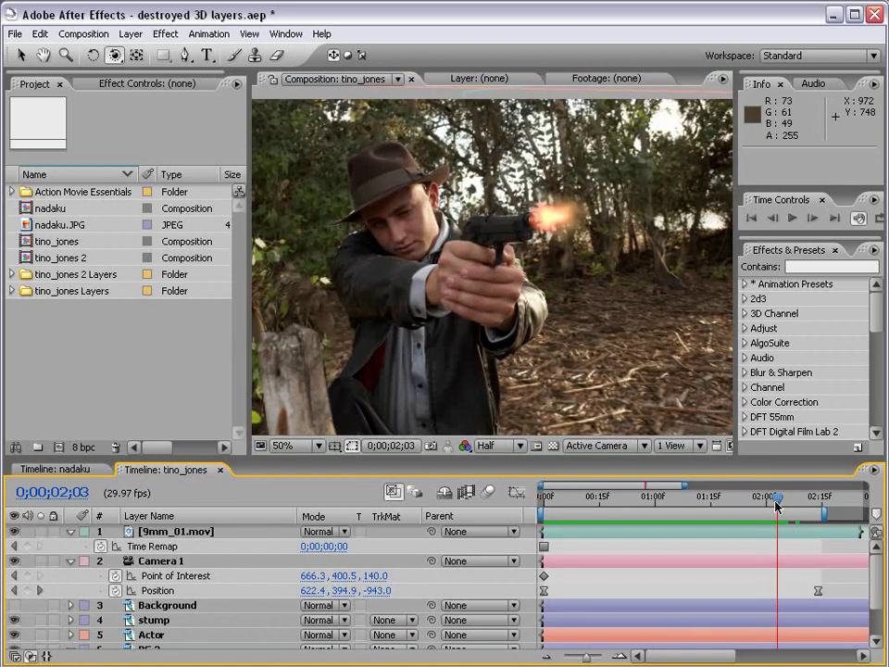
key(KP_0)
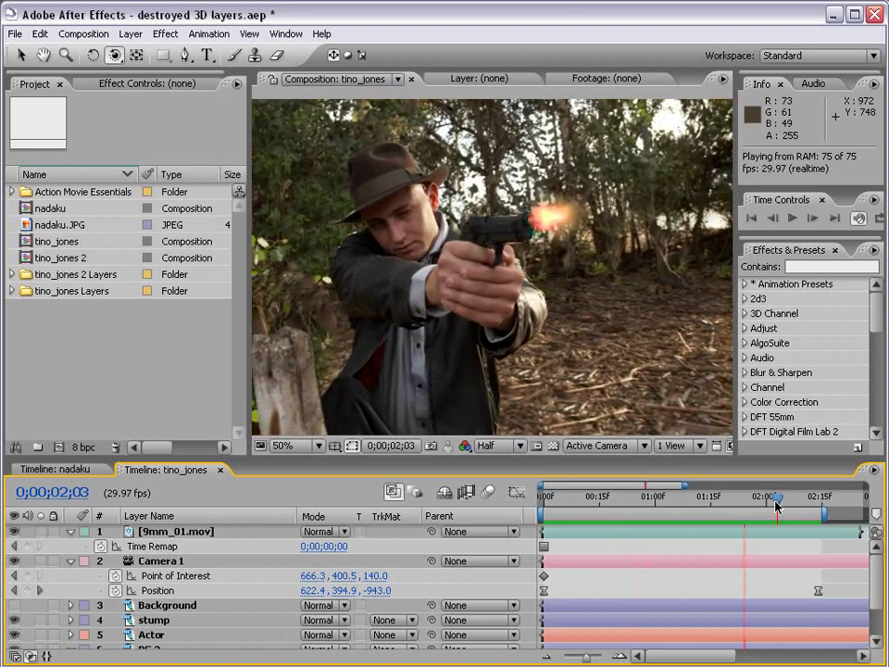
drag(248, 336, 192, 335)
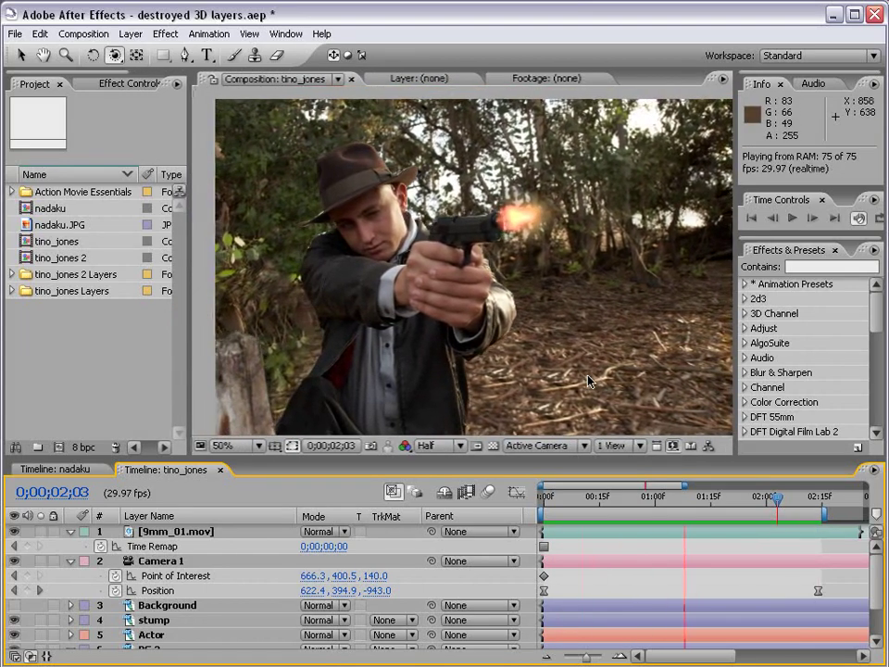
key(space)
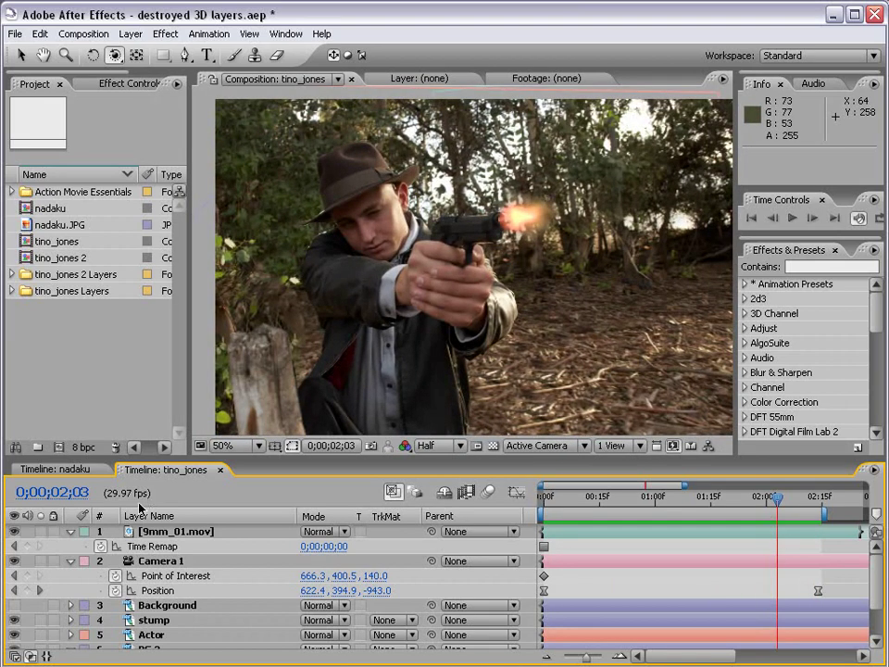
Collapse the layer properties, toggle the Actor layer's visibility, and undo a test camera orbit
click(70, 531)
click(71, 545)
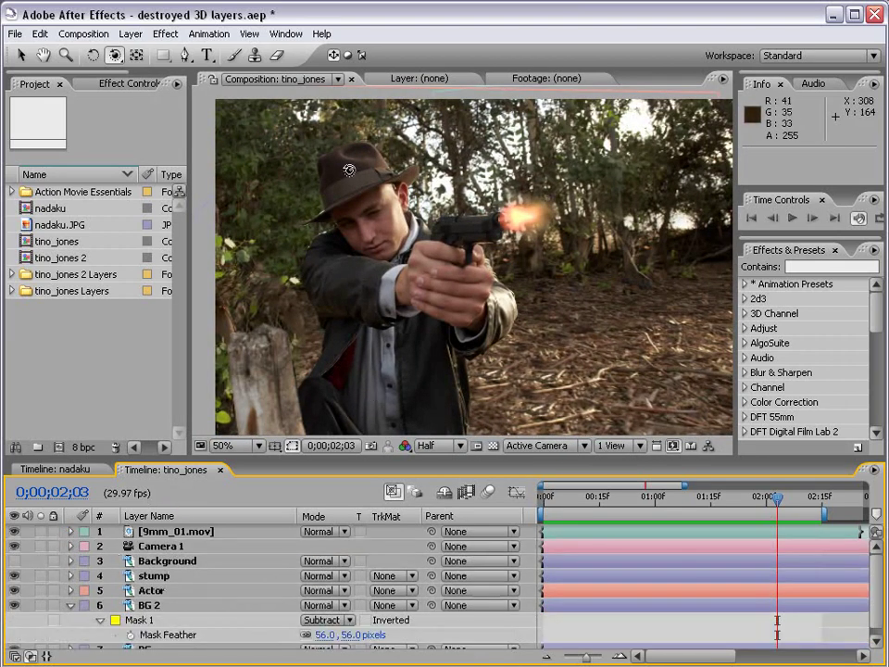
click(14, 589)
click(13, 590)
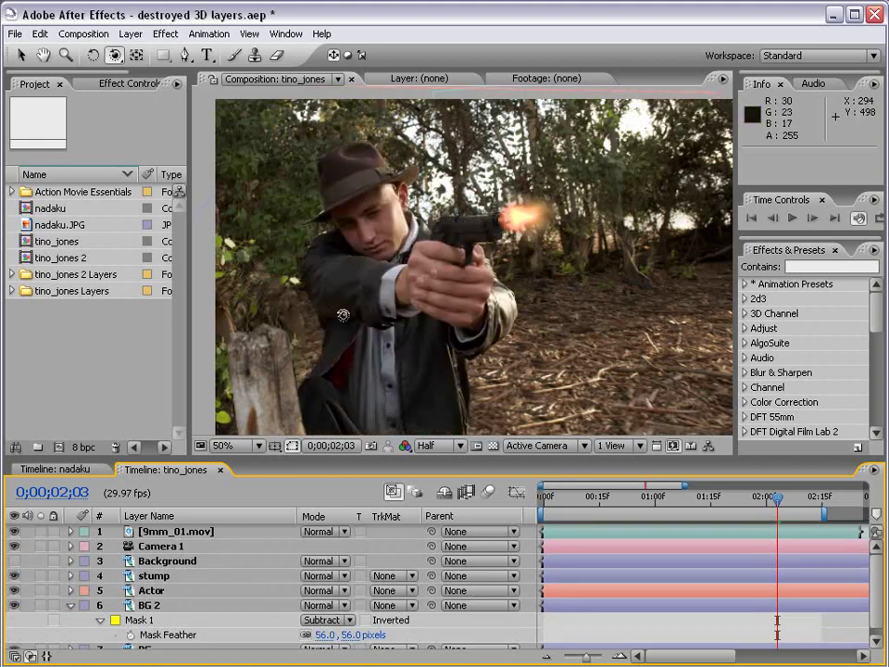
drag(357, 320, 304, 324)
key(ctrl+z)
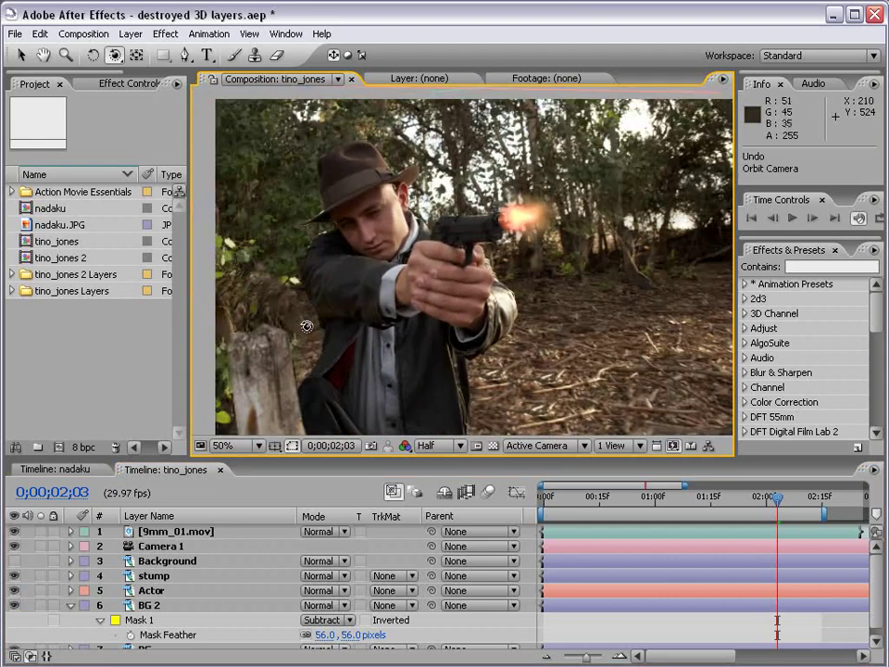
key(v)
Return the current time to 0;00;00;00 and save the project
drag(776, 501, 543, 501)
key(ctrl+s)
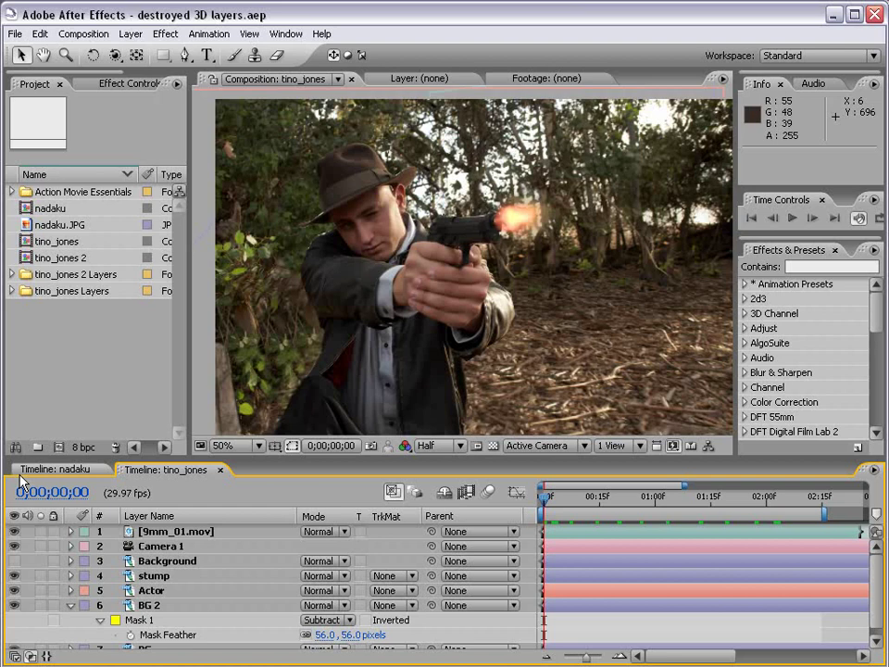
click(106, 344)
key(v)
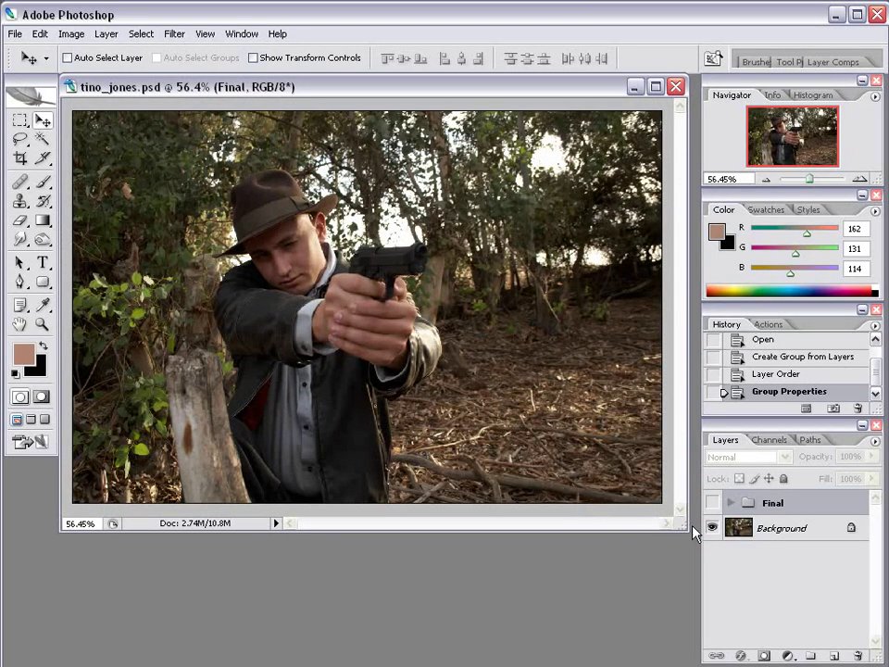
Duplicate the Background layer into a Background copy via Layer > Duplicate Layer
drag(691, 529, 696, 531)
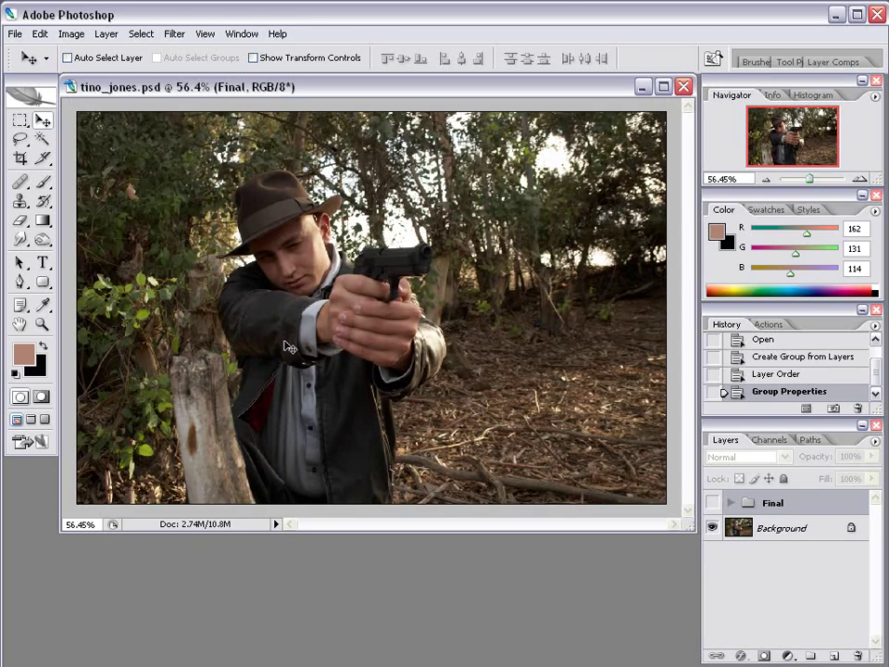
click(744, 529)
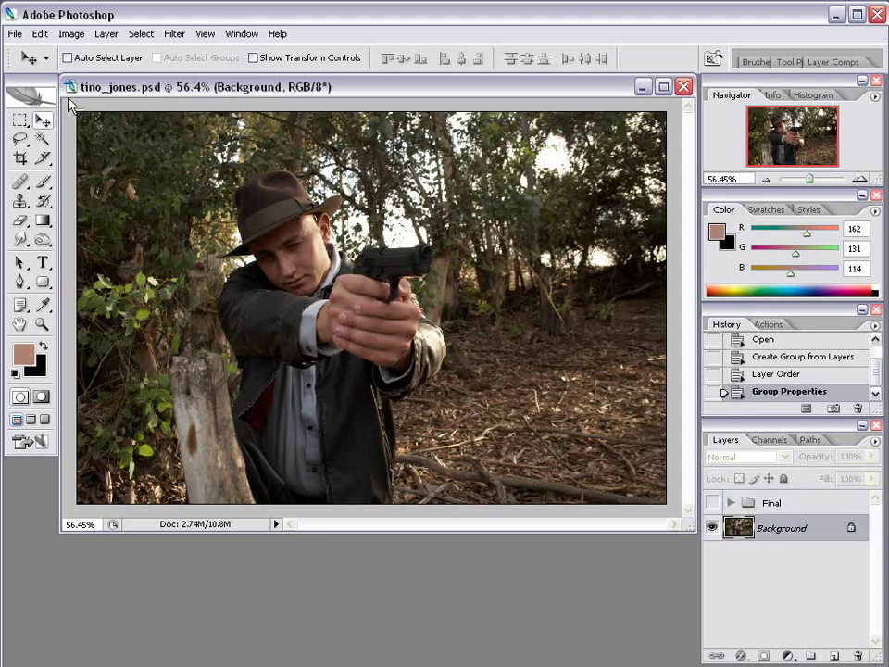
click(111, 34)
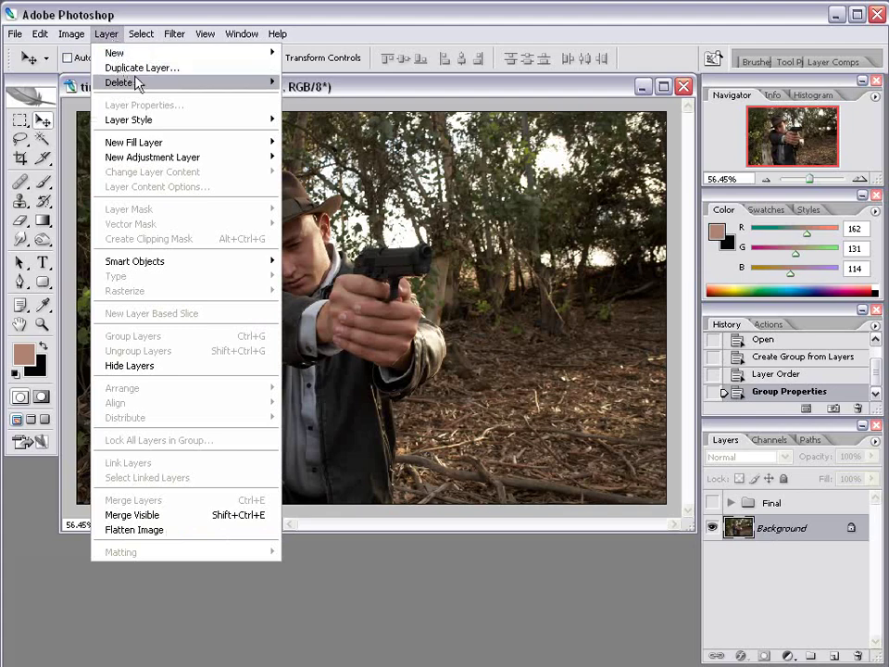
click(191, 68)
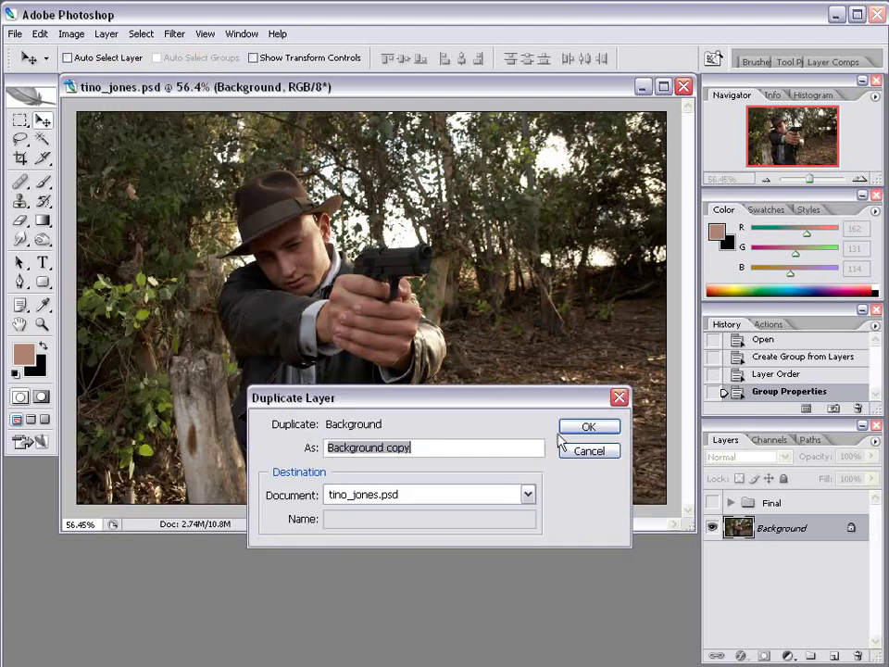
click(611, 425)
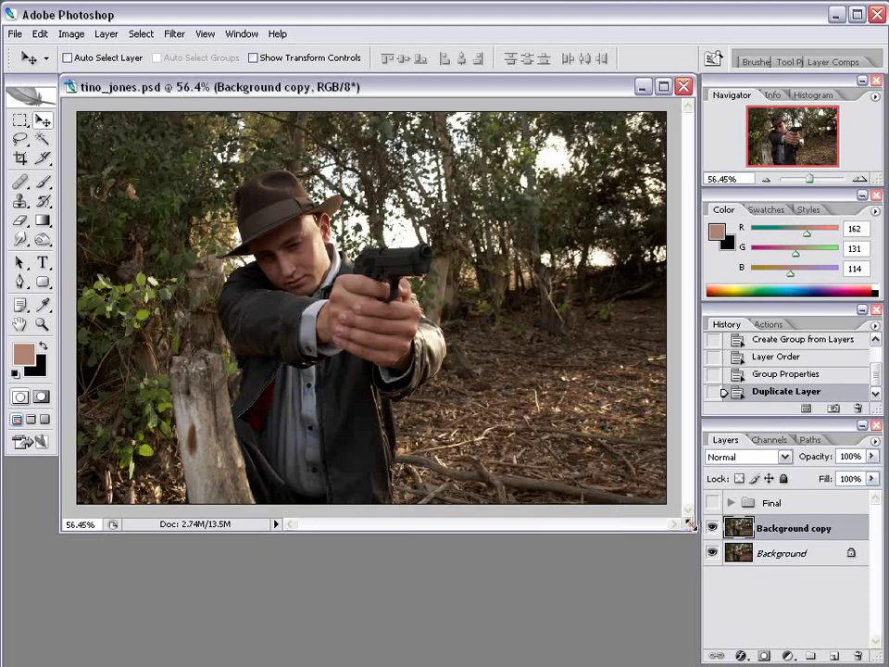
Enlarge the document window and switch to the Pen tool
drag(689, 525, 697, 540)
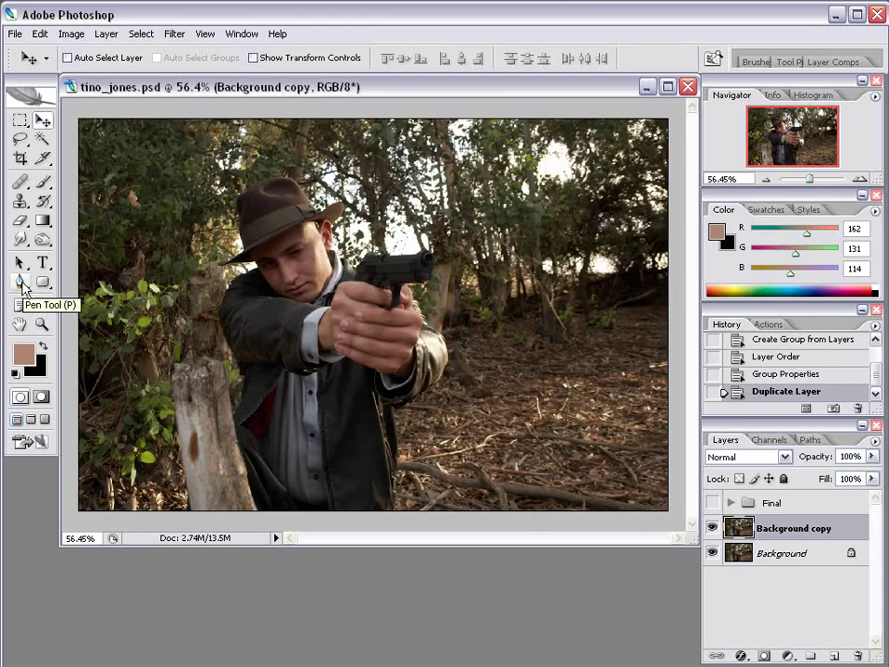
click(21, 282)
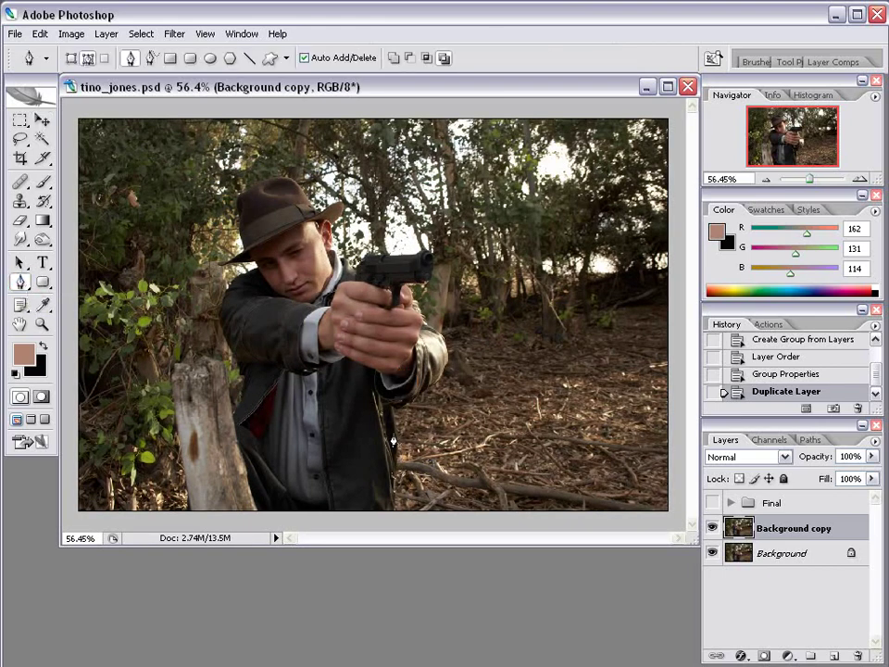
scroll(392, 441, up, 3)
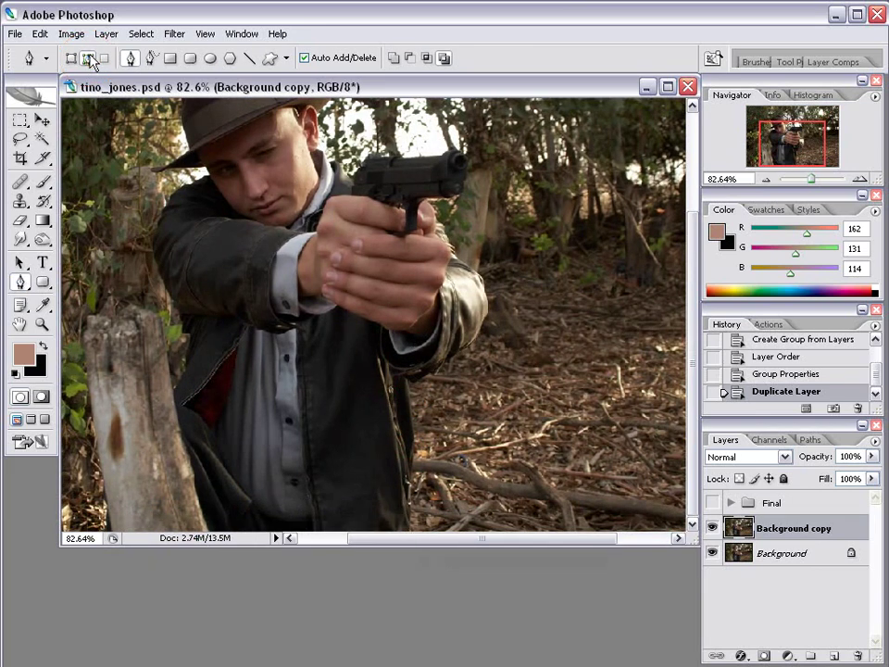
Start the Pen path at the bottom of the arm and anchor it up the sleeve
click(409, 529)
click(409, 440)
click(408, 381)
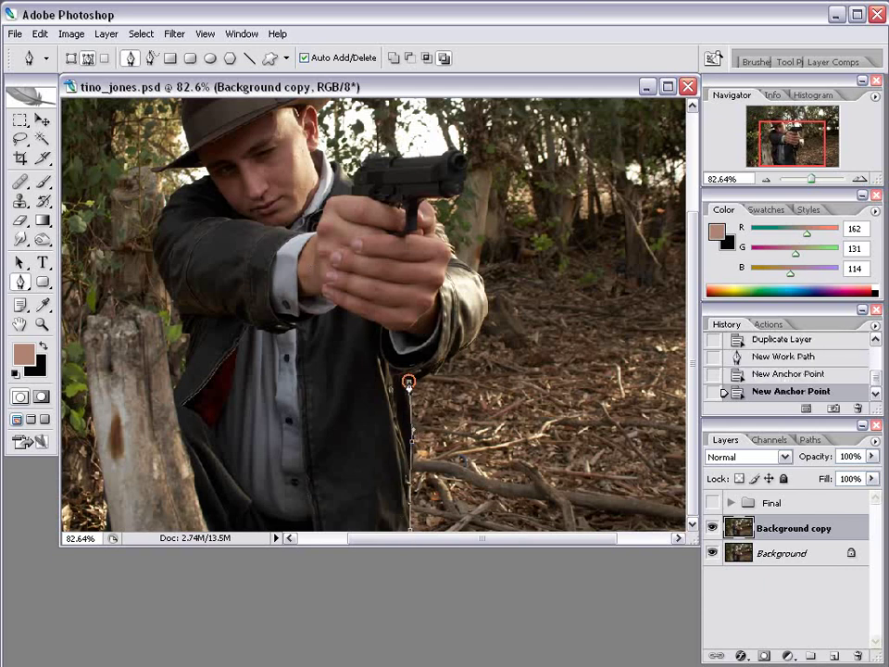
drag(473, 343, 489, 320)
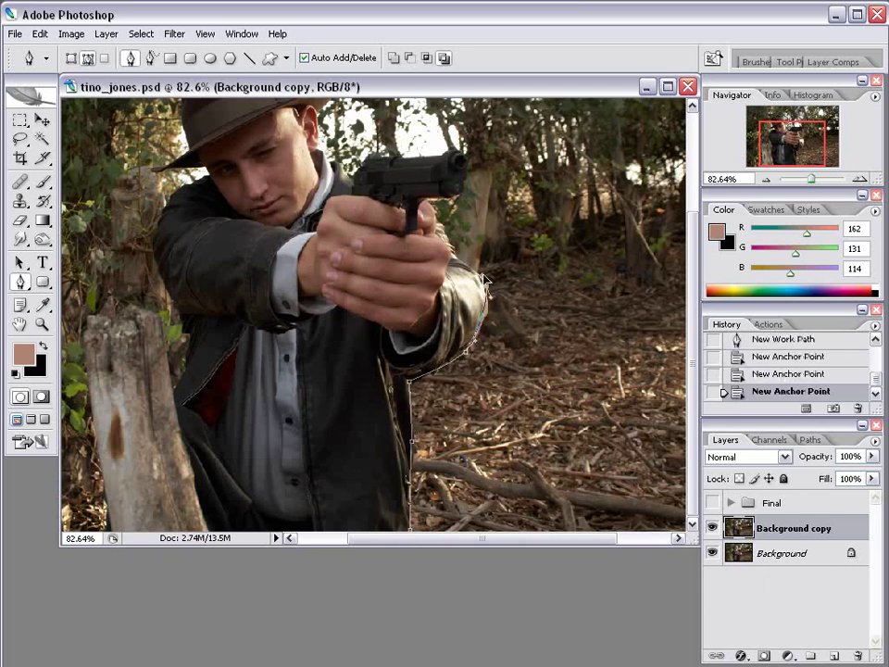
click(451, 248)
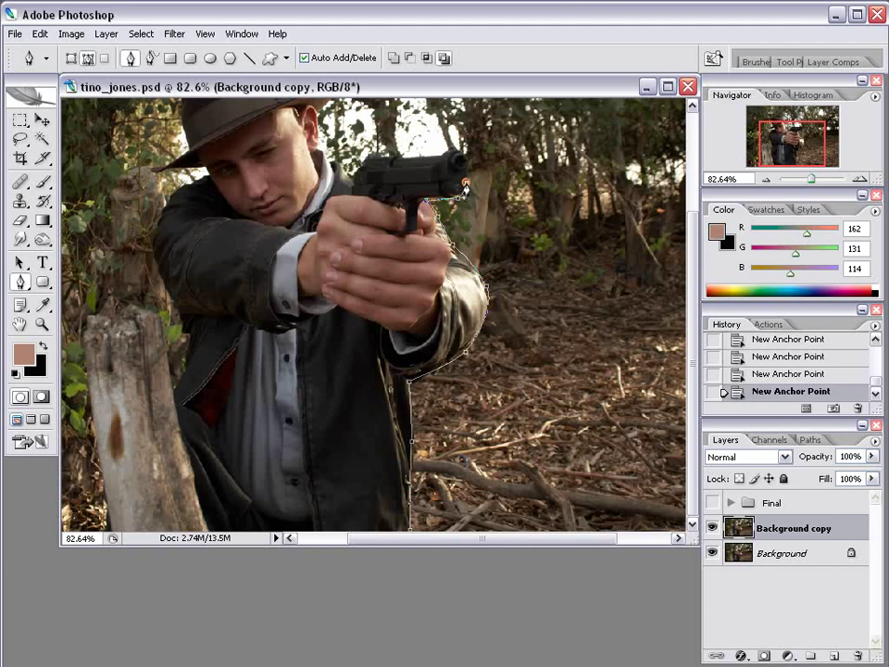
drag(475, 166, 474, 280)
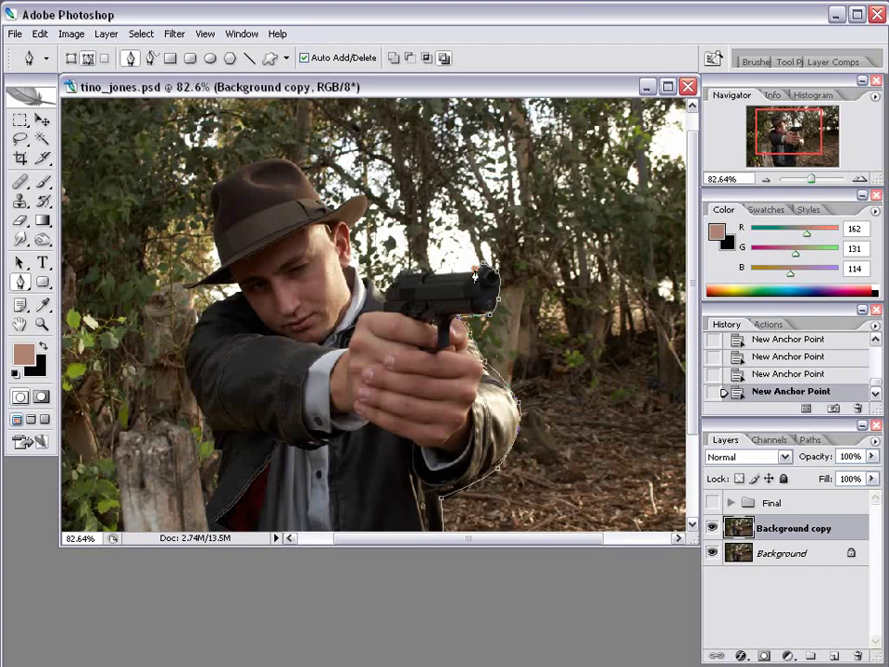
Continue the path along the gun's top and back edges up toward the man's ear
scroll(474, 274, up, 3)
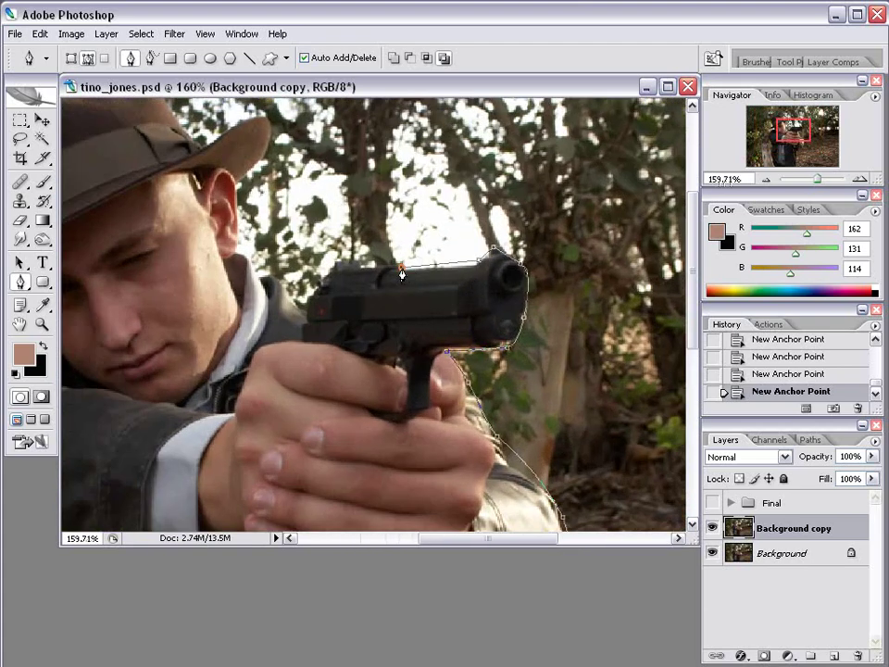
click(364, 265)
click(337, 271)
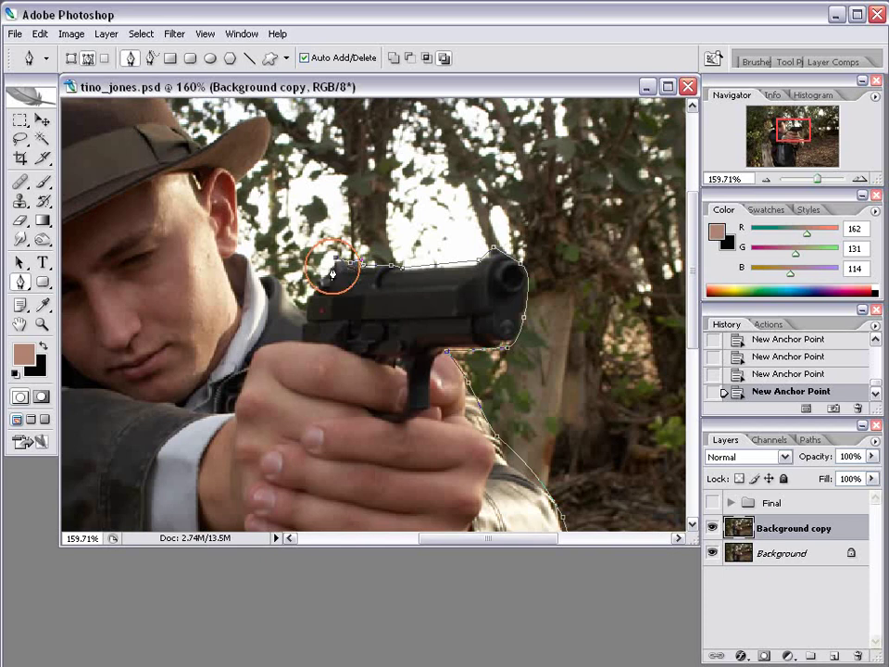
click(315, 292)
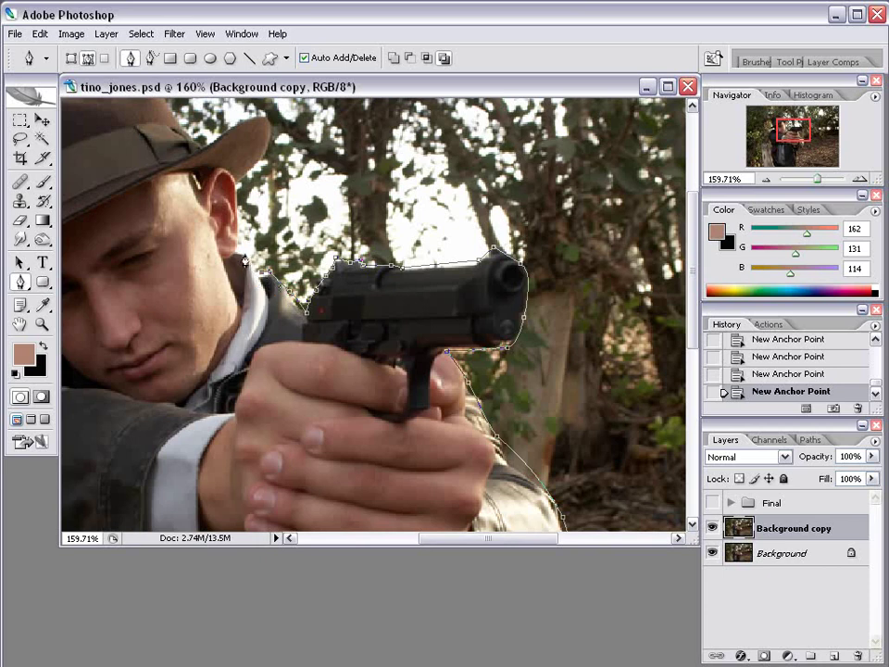
click(238, 190)
scroll(250, 213, up, 2)
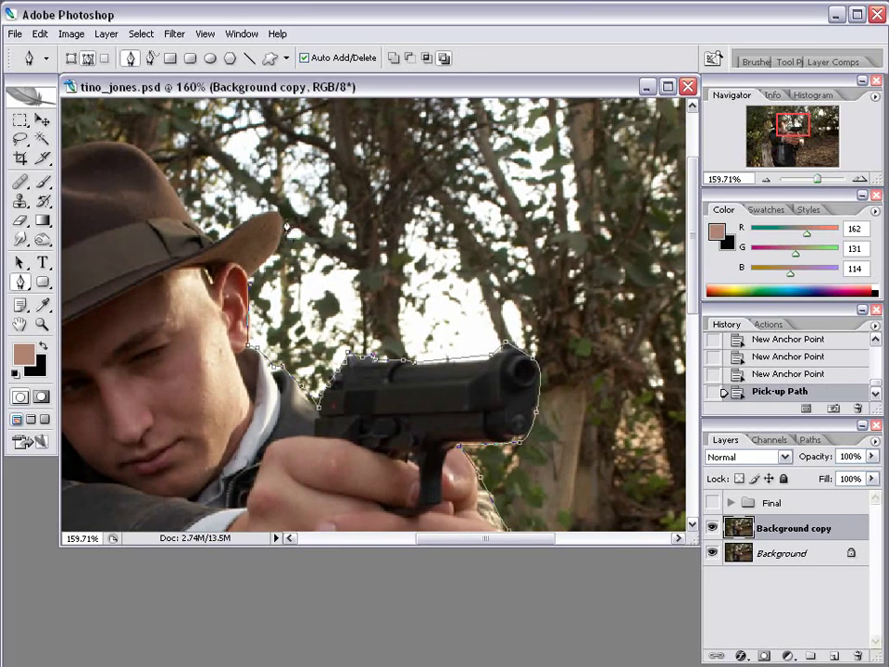
Trace the path around the hat brim, over the crown, and down the hat's left side
click(216, 245)
drag(278, 202, 502, 356)
click(349, 265)
click(292, 266)
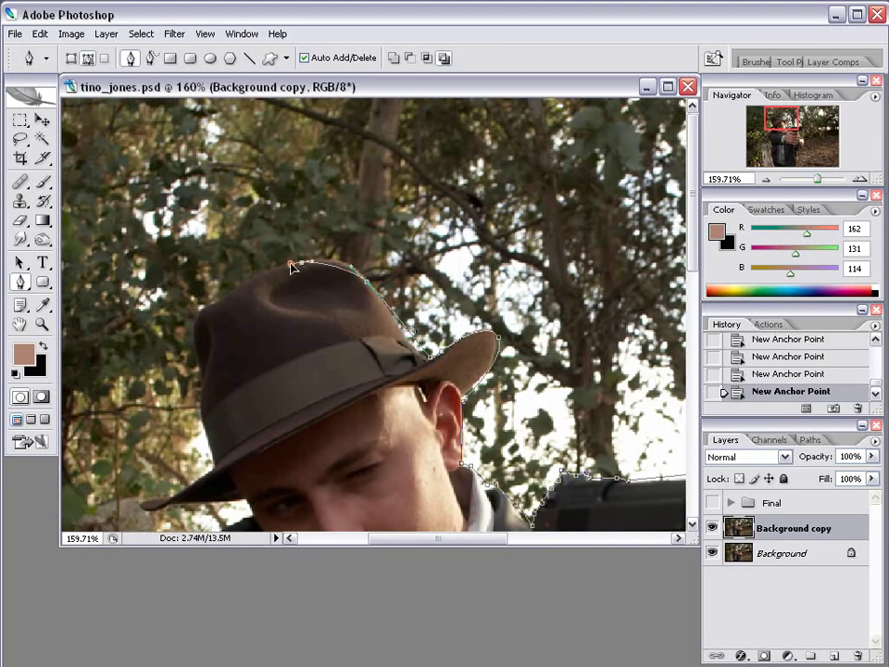
scroll(327, 311, down, 3)
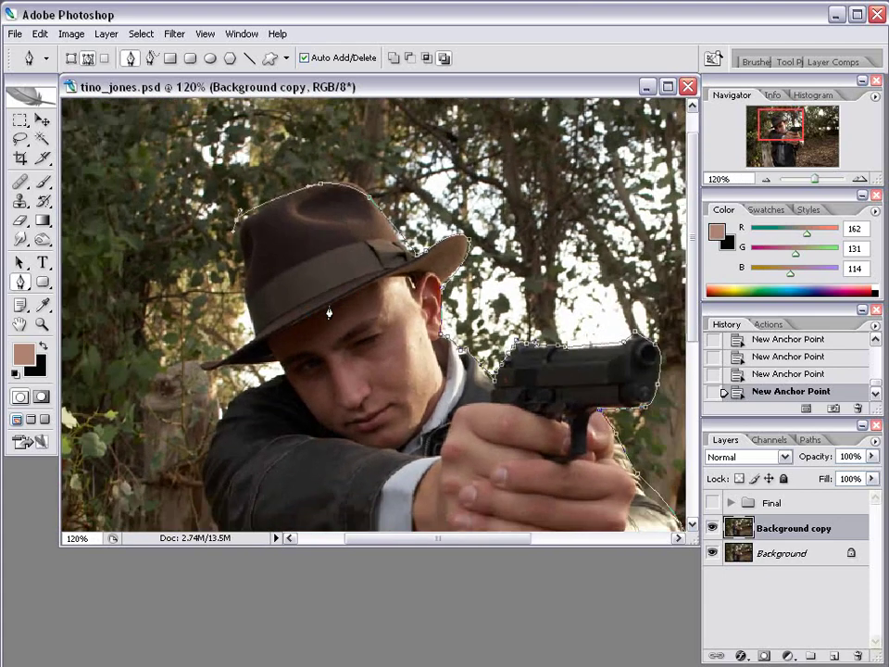
click(230, 352)
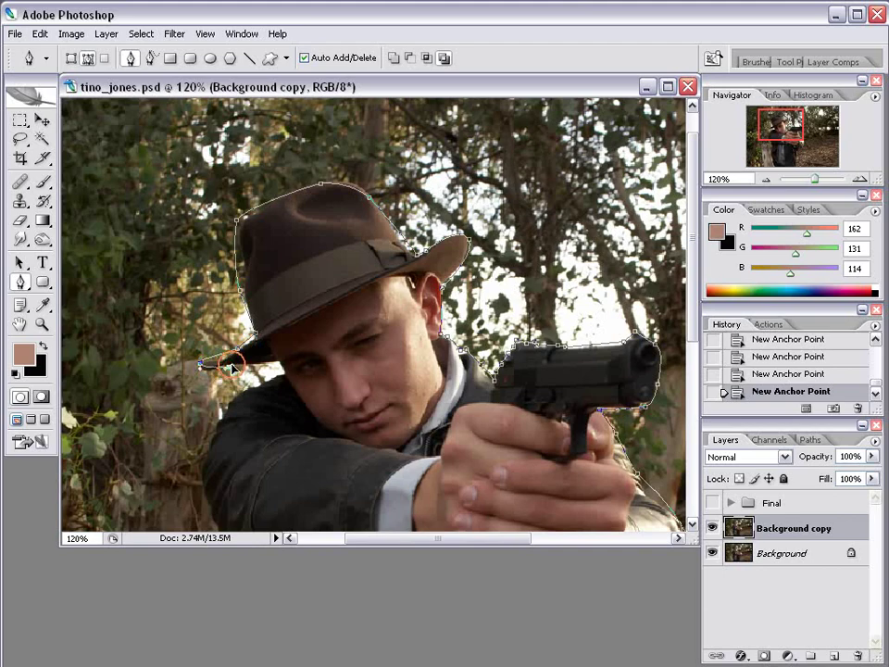
click(282, 370)
scroll(332, 350, down, 2)
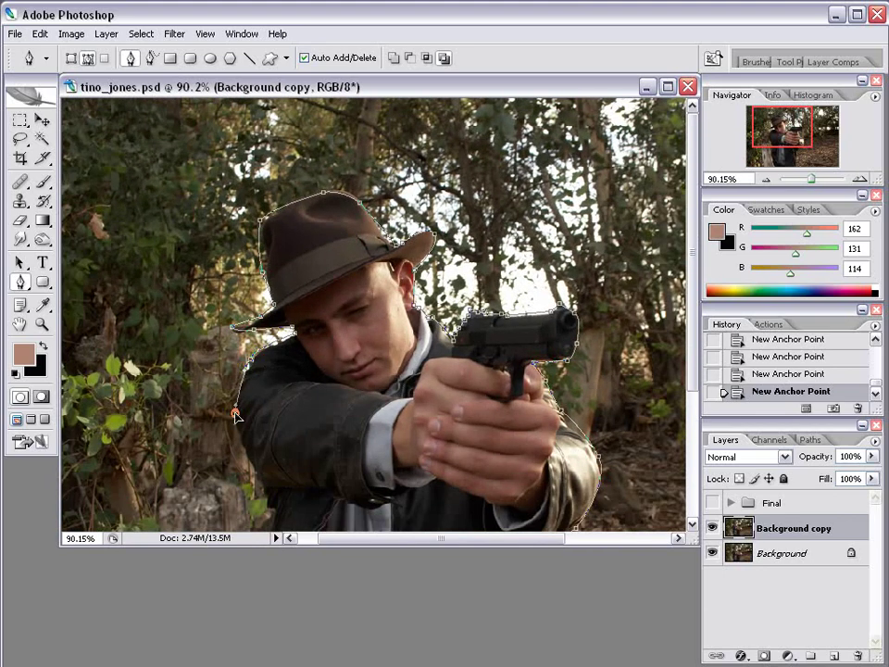
Run the path past the tree stump and along the bottom edge, closing it at the start
drag(353, 513, 323, 360)
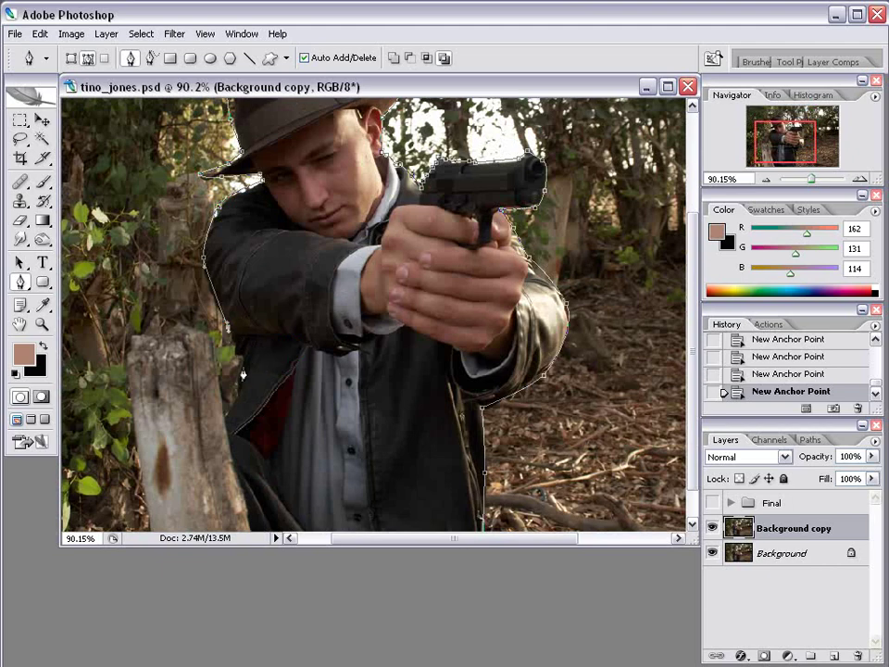
drag(258, 422, 398, 262)
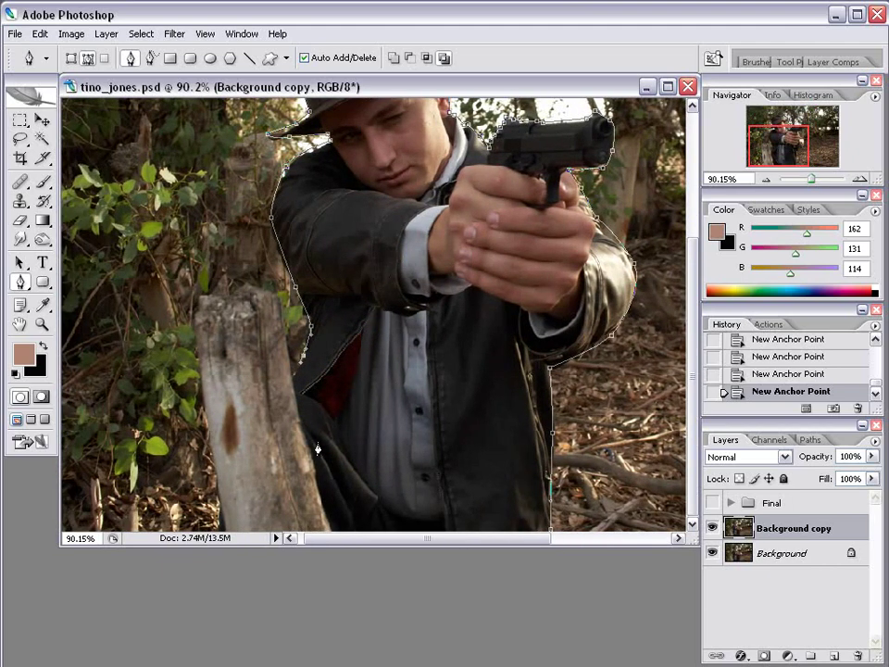
click(237, 400)
click(221, 524)
scroll(222, 528, down, 4)
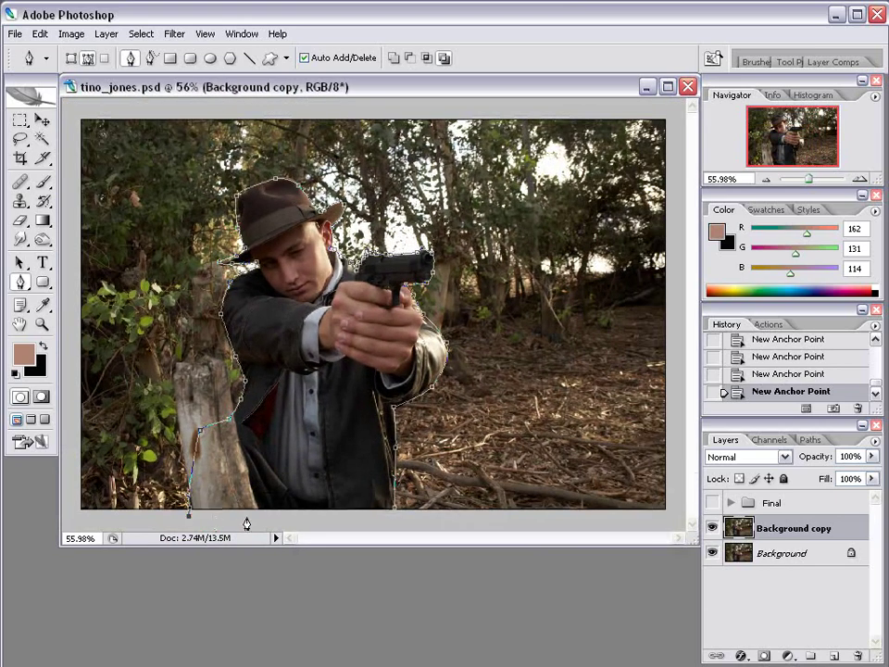
click(393, 516)
click(394, 513)
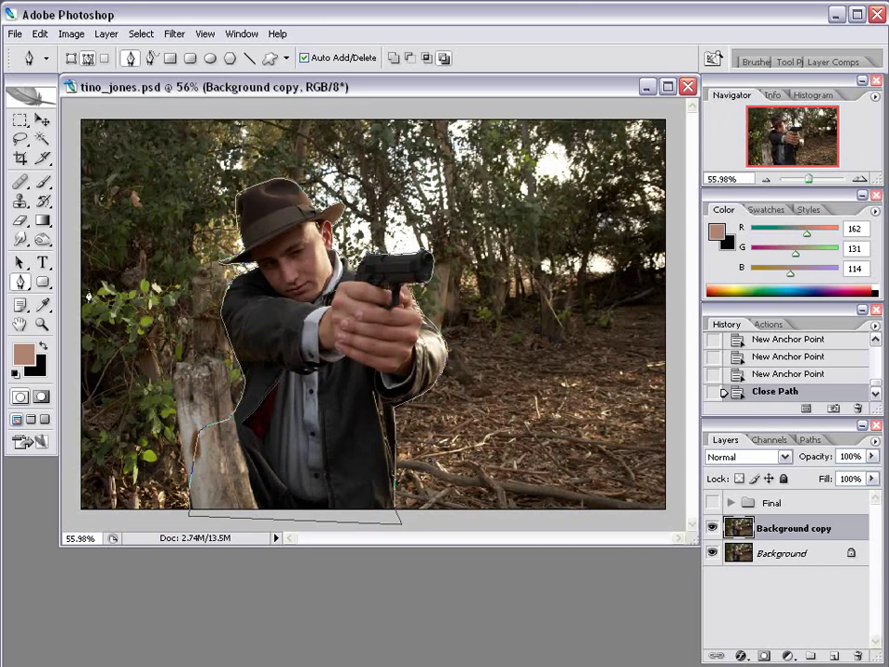
click(19, 265)
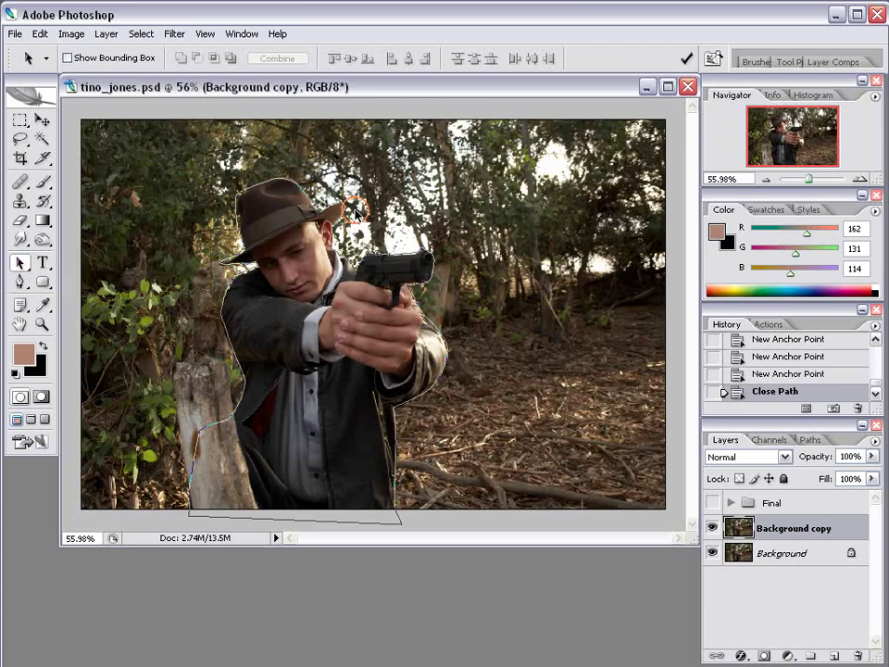
Convert the closed outline path around the man into a selection with Make Selection
click(336, 247)
right_click(337, 248)
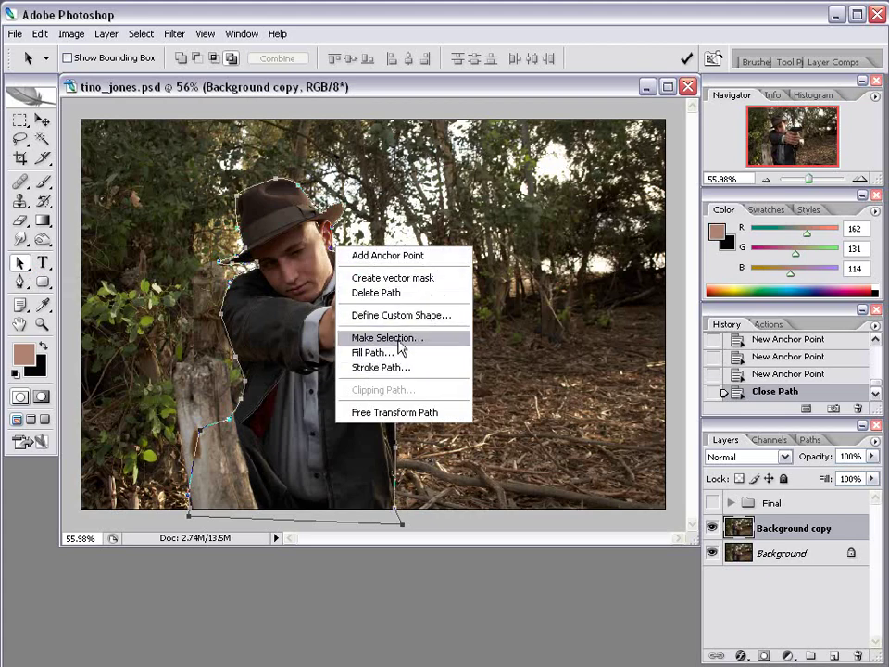
key(Escape)
key(i)
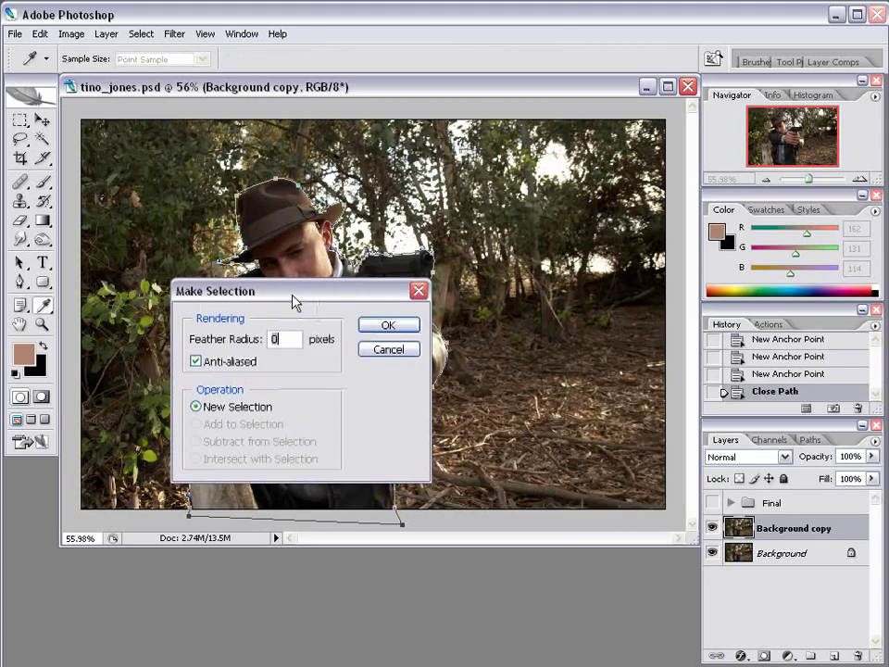
drag(294, 298, 323, 283)
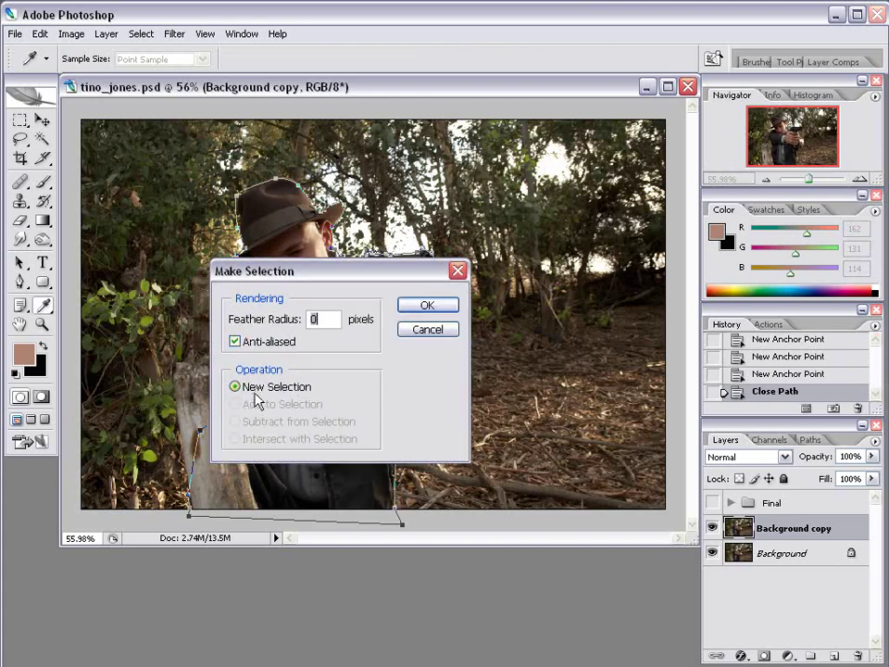
click(428, 306)
key(a)
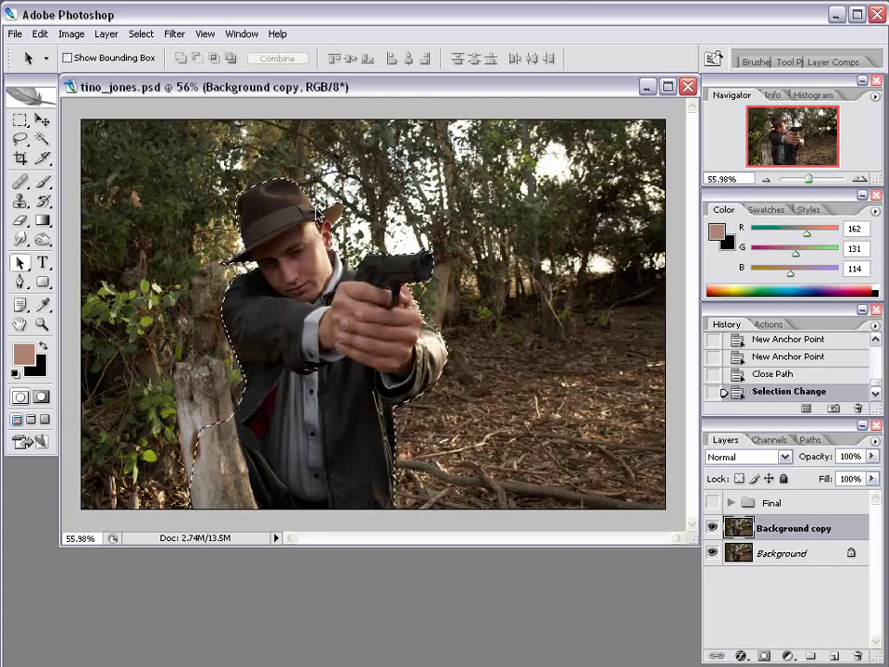
Cut the selected man onto a new Layer 4 with Layer via Cut and hide Background copy
click(20, 120)
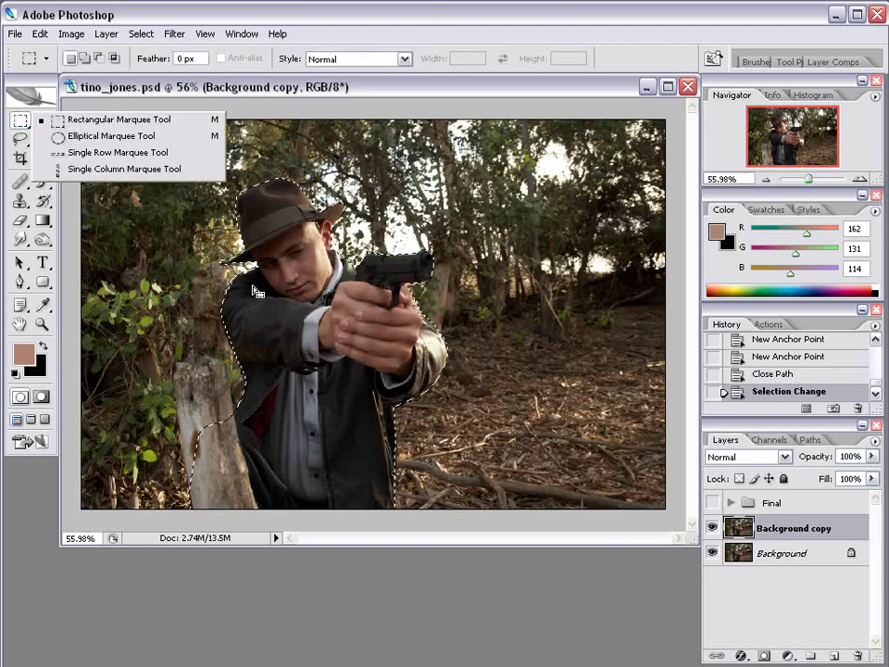
right_click(291, 275)
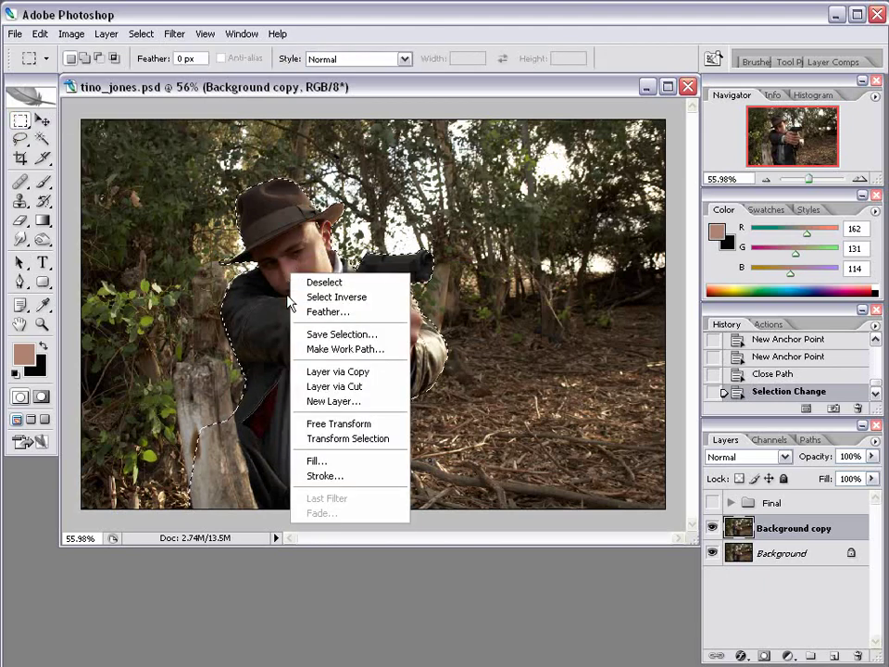
click(354, 389)
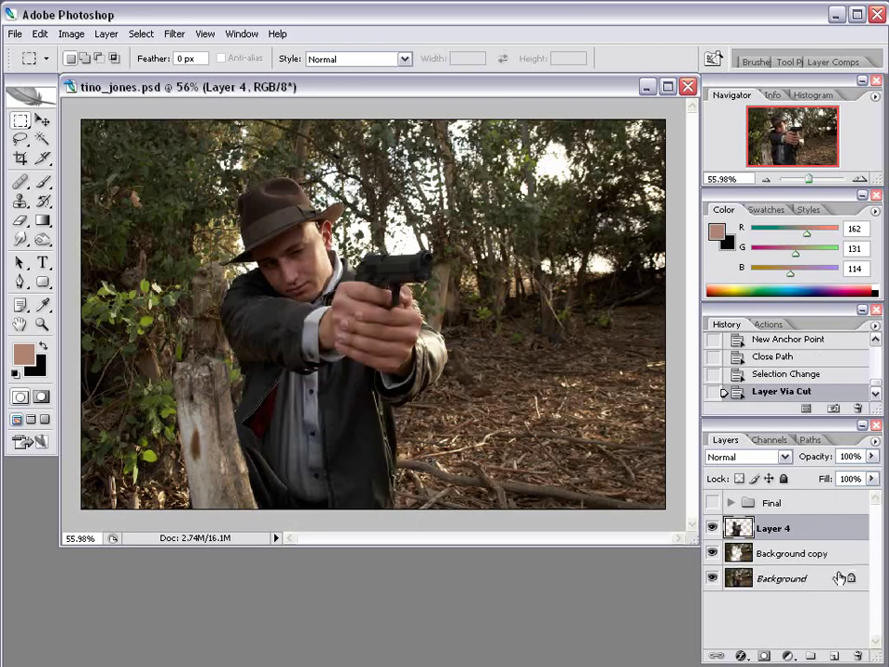
click(712, 553)
Hide the Background layer and zoom in to full size on the man's lower body
click(712, 577)
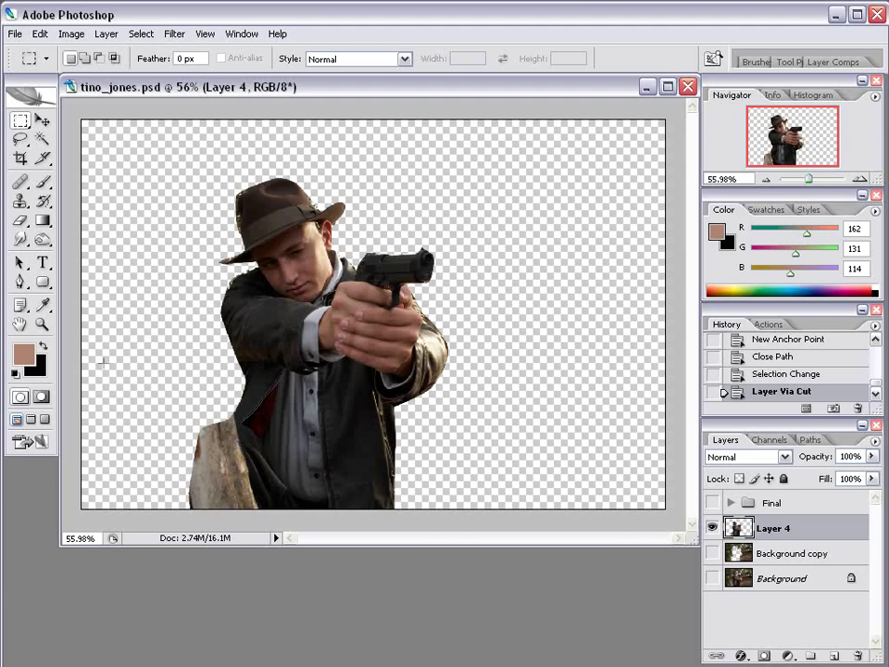
click(42, 324)
click(278, 444)
click(278, 447)
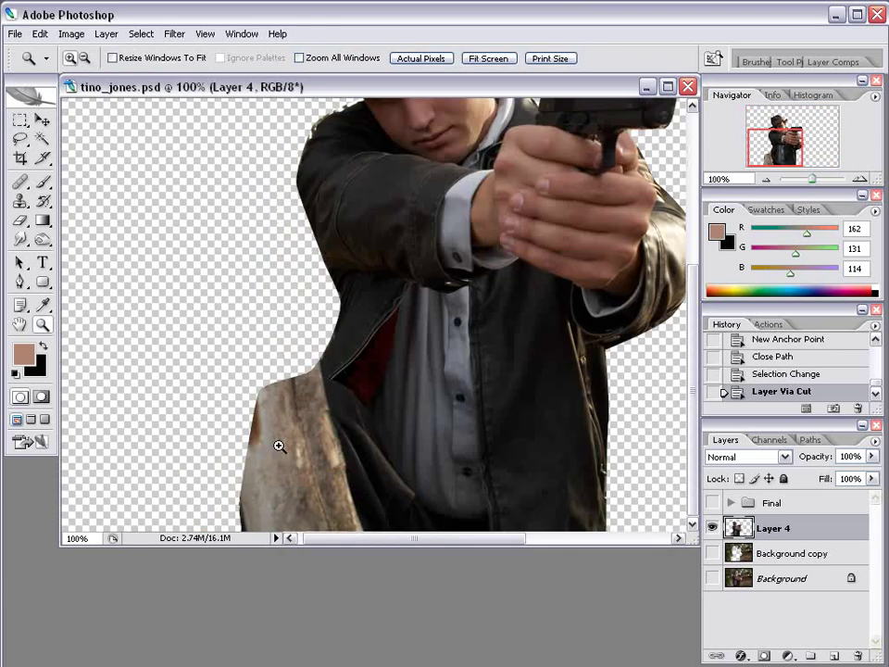
scroll(279, 446, right, 5)
Clone-stamp dark jacket texture over the stump fragment with a 39 px brush
click(21, 202)
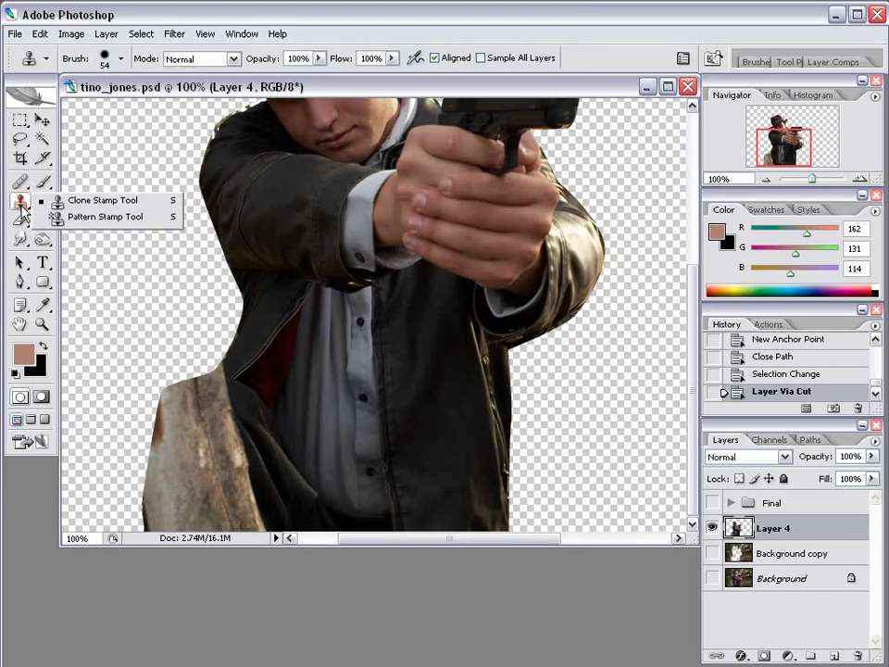
click(97, 200)
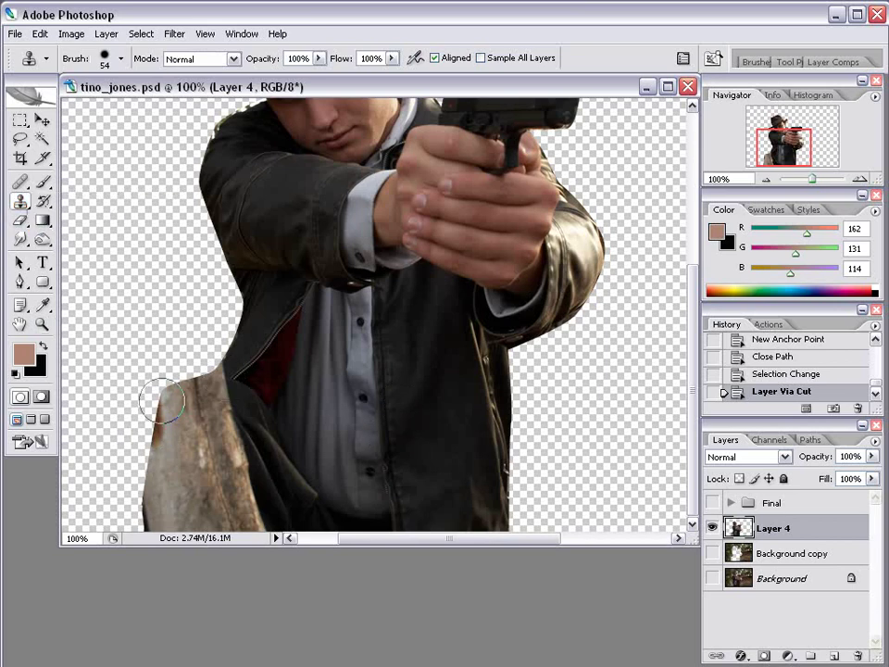
right_click(419, 400)
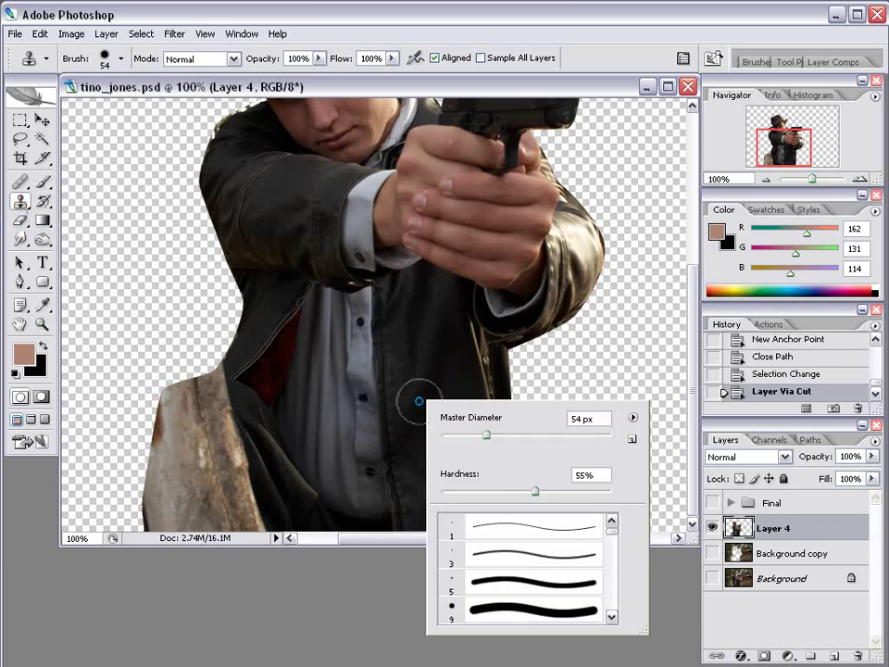
drag(486, 435, 474, 436)
key(Return)
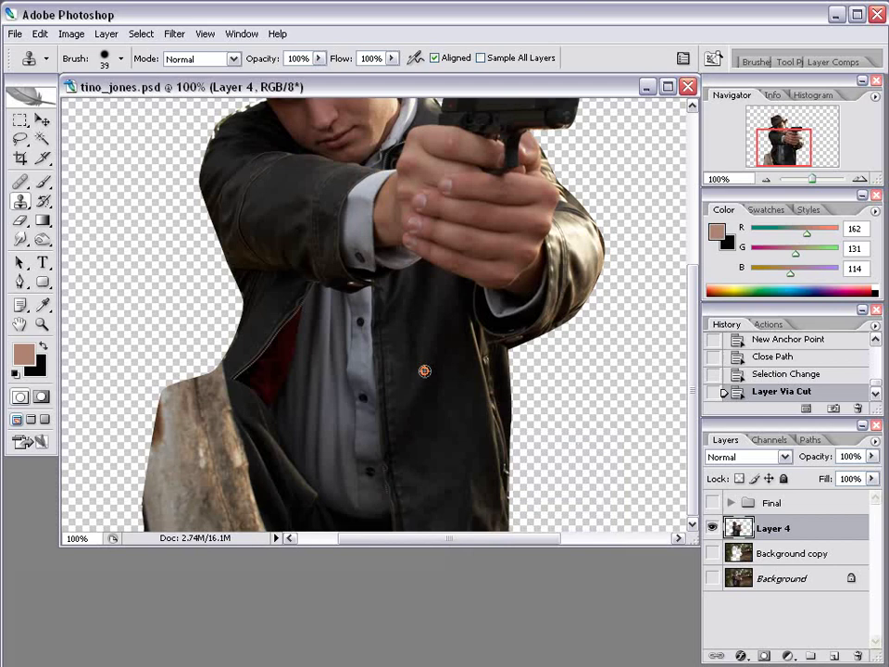
click(179, 408)
click(212, 405)
click(212, 441)
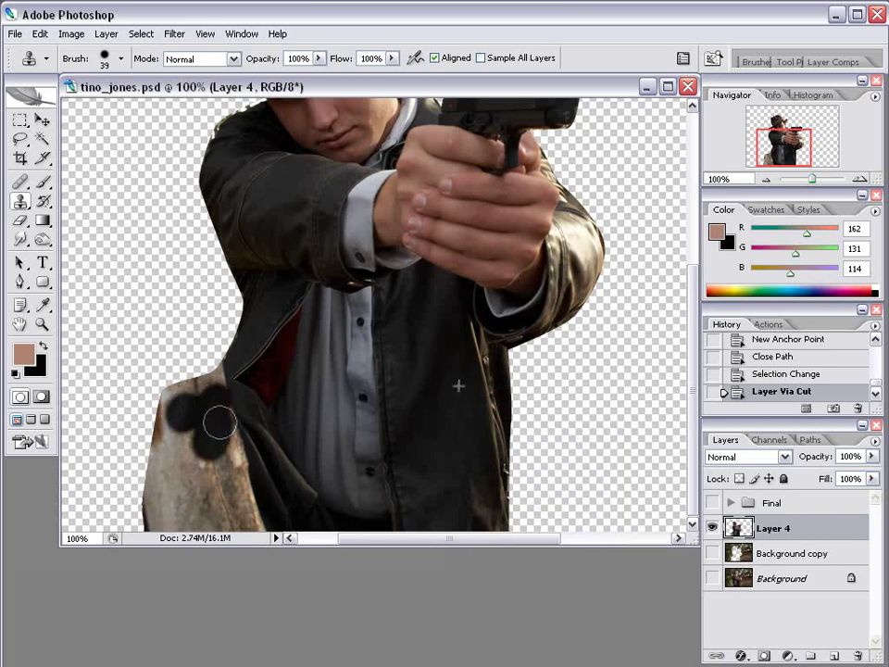
mouse_move(219, 422)
mouse_down()
mouse_move(248, 511)
mouse_move(192, 448)
mouse_move(178, 493)
mouse_move(191, 516)
mouse_move(222, 523)
mouse_up()
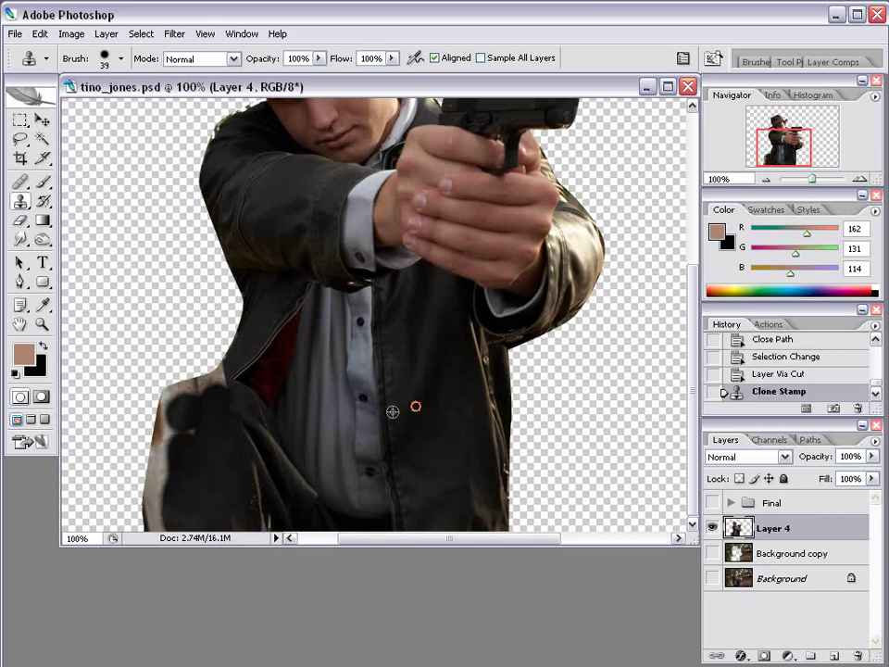
Resample the jacket and touch up the lower-left edge with a 23 px brush, then zoom out
alt+click(392, 411)
mouse_move(148, 429)
mouse_down()
mouse_move(175, 431)
mouse_move(165, 519)
mouse_move(170, 406)
mouse_move(216, 380)
mouse_up()
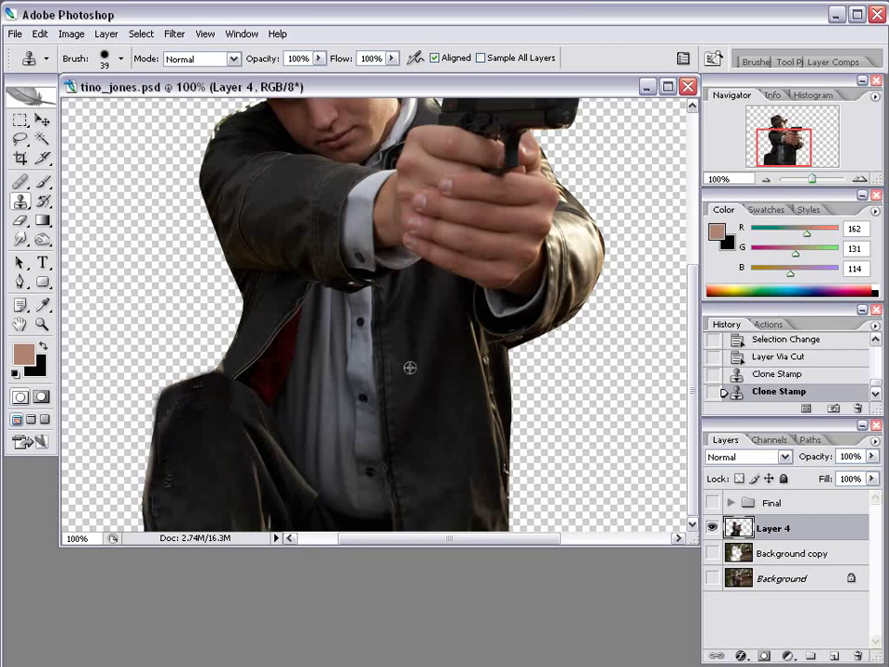
right_click(426, 375)
drag(461, 413, 488, 426)
key(Return)
click(224, 375)
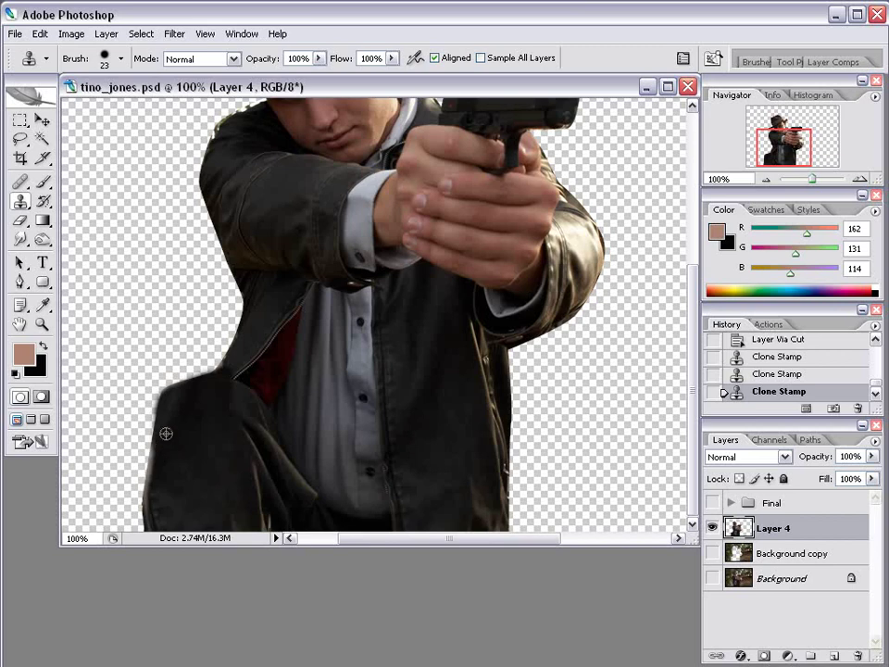
mouse_move(157, 452)
mouse_down()
mouse_move(152, 511)
mouse_move(156, 475)
mouse_move(153, 505)
mouse_up()
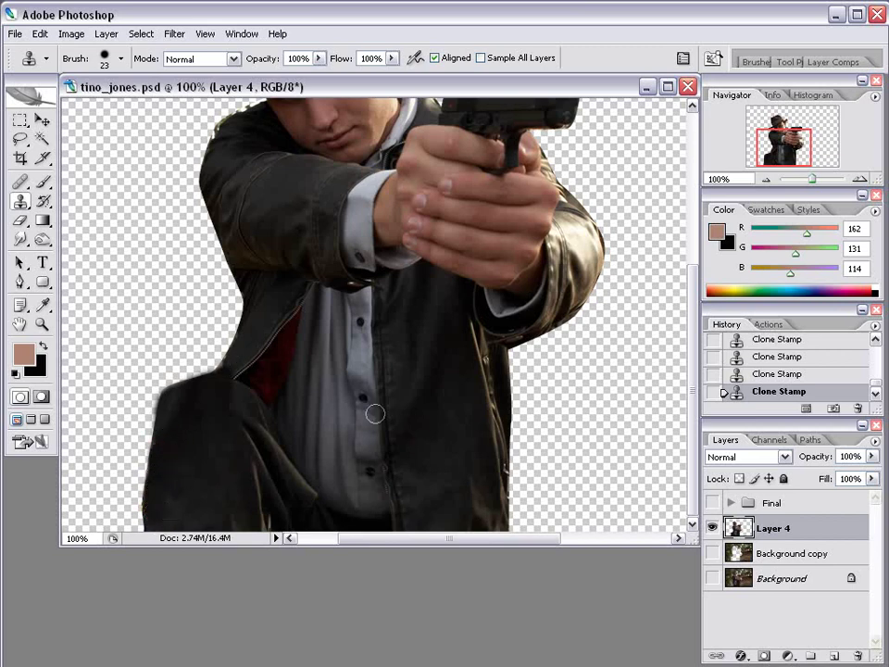
key(ctrl+0)
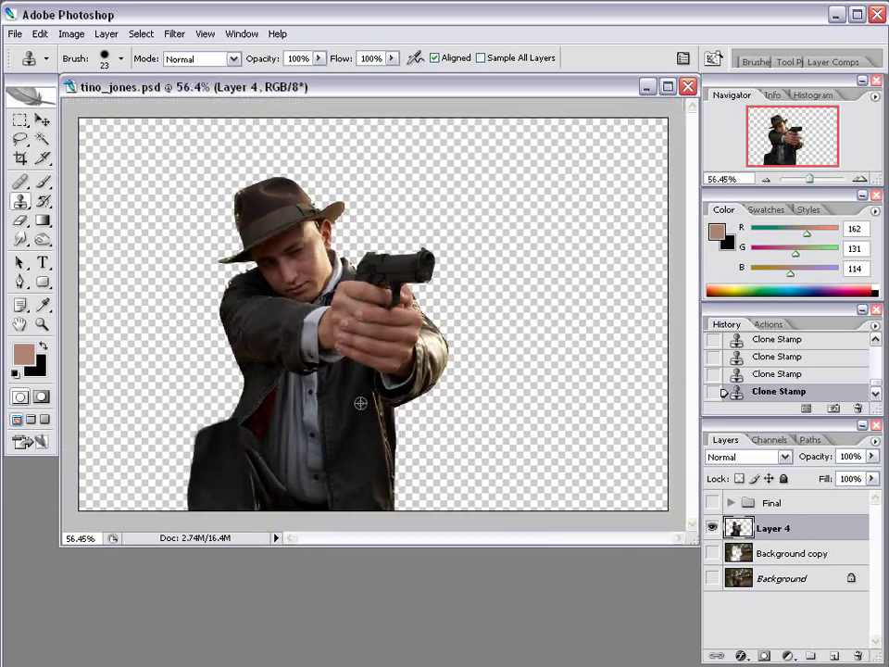
click(41, 120)
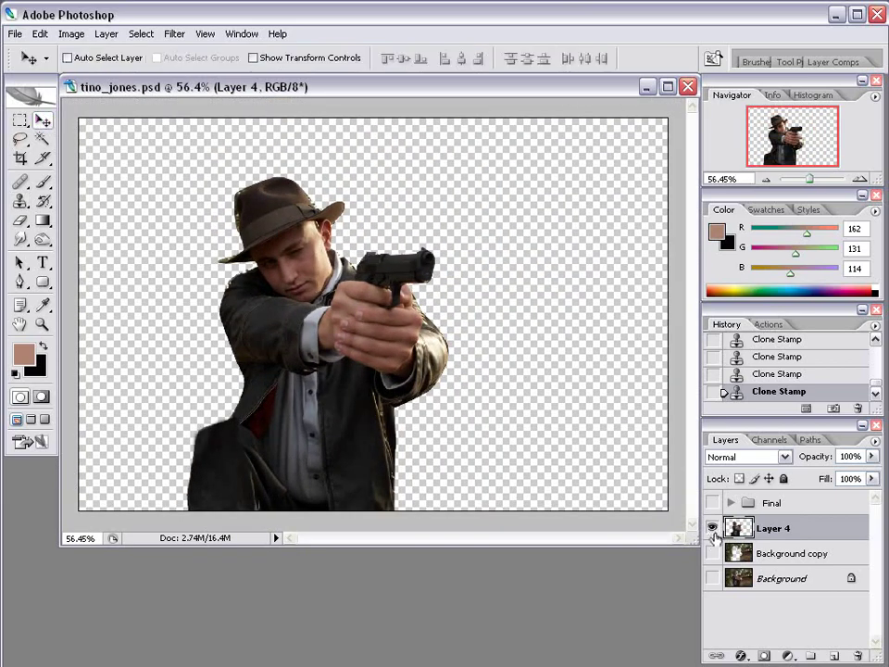
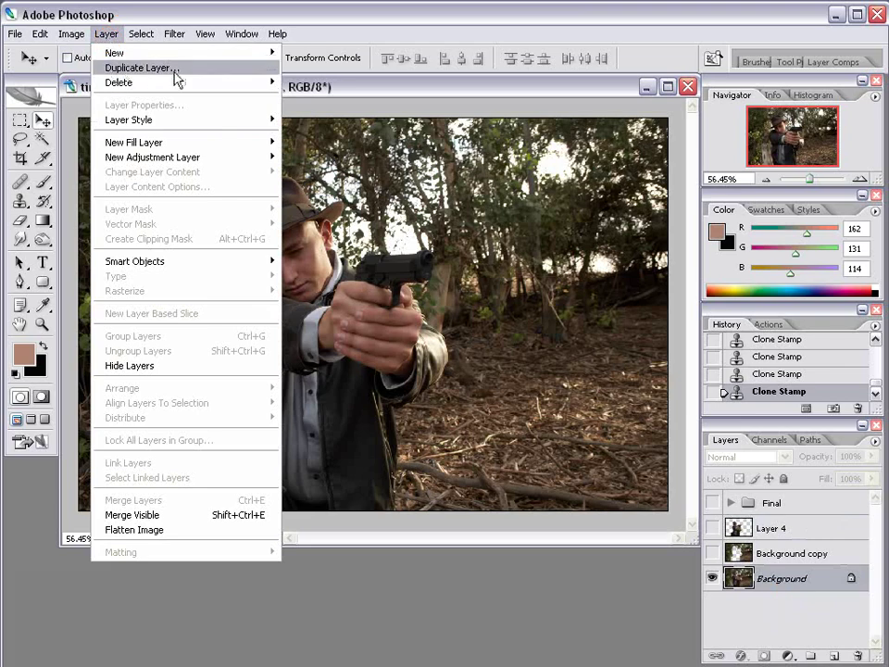
Duplicate the Background layer as Background copy 2 and move it above Layer 4
click(184, 71)
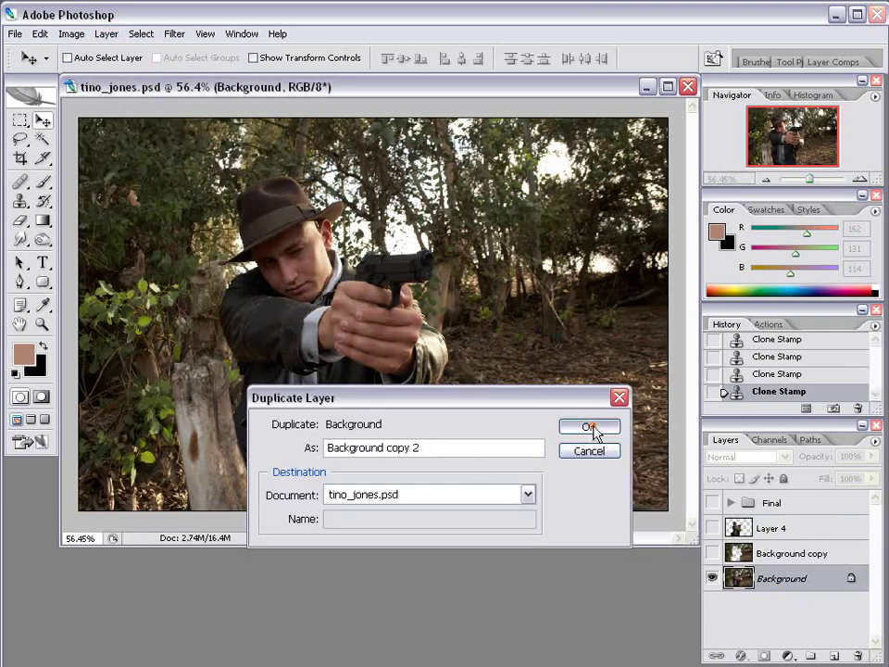
click(590, 429)
drag(761, 580, 765, 524)
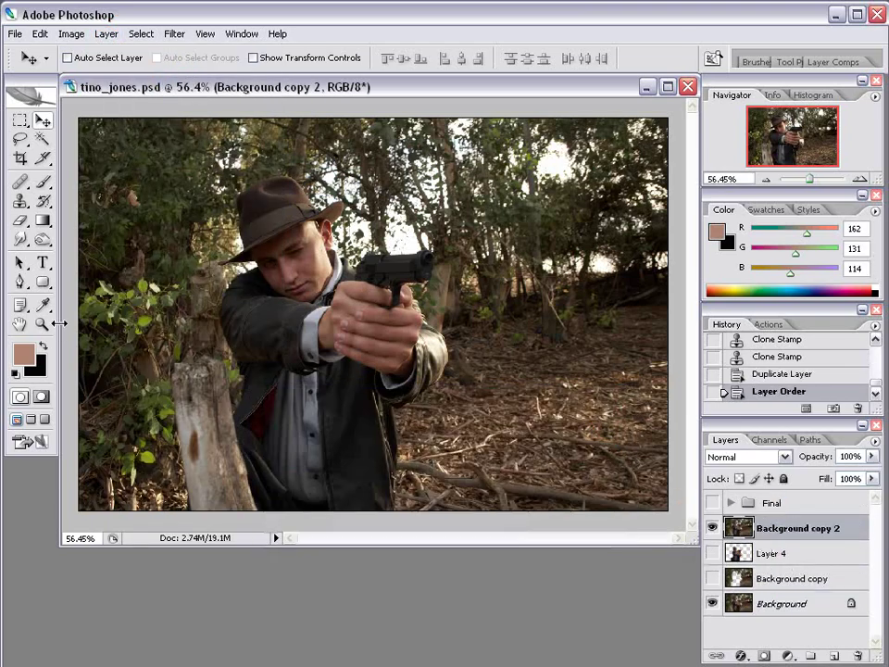
Zoom in and trace the lower-left wooden fence post with a four-corner Polygonal Lasso selection
scroll(252, 413, up, 2)
drag(300, 260, 342, 260)
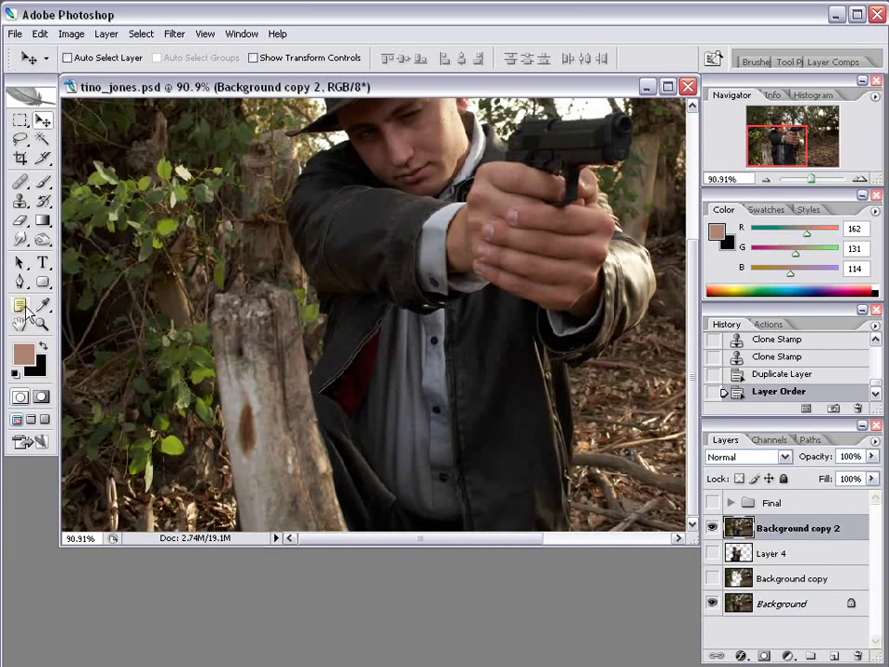
drag(25, 287, 24, 285)
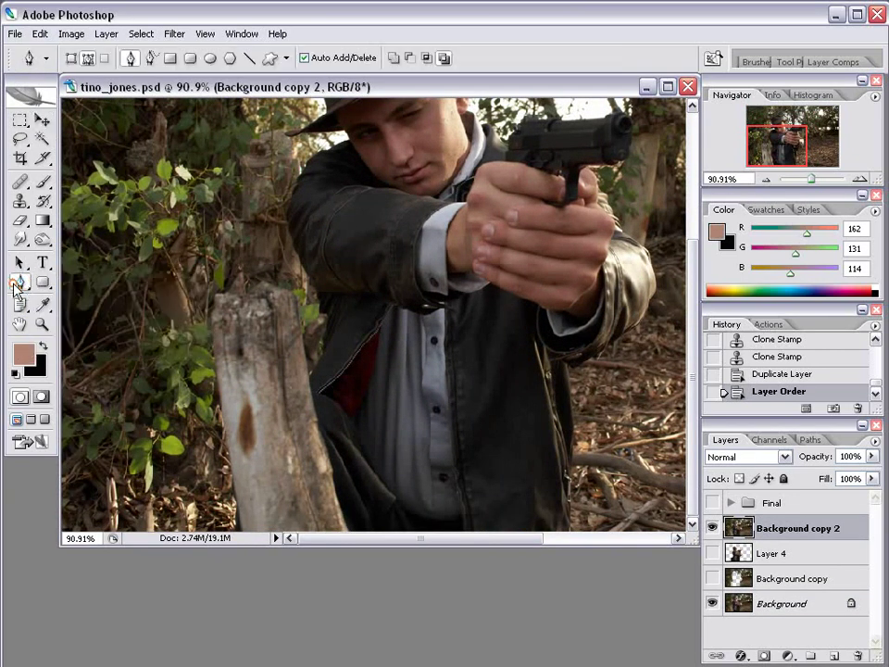
mouse_move(24, 147)
mouse_down()
mouse_move(79, 132)
mouse_move(101, 154)
mouse_up()
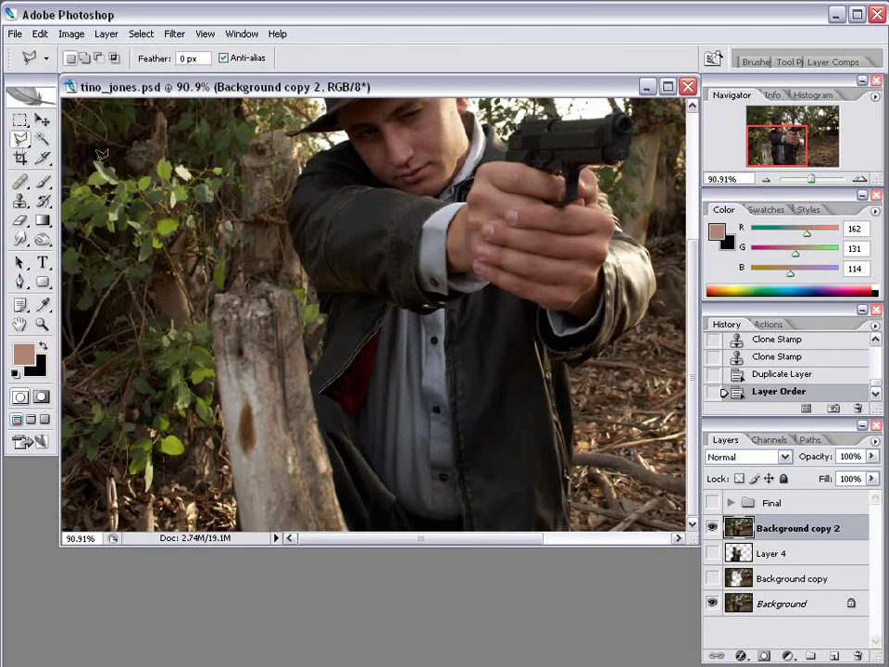
click(303, 362)
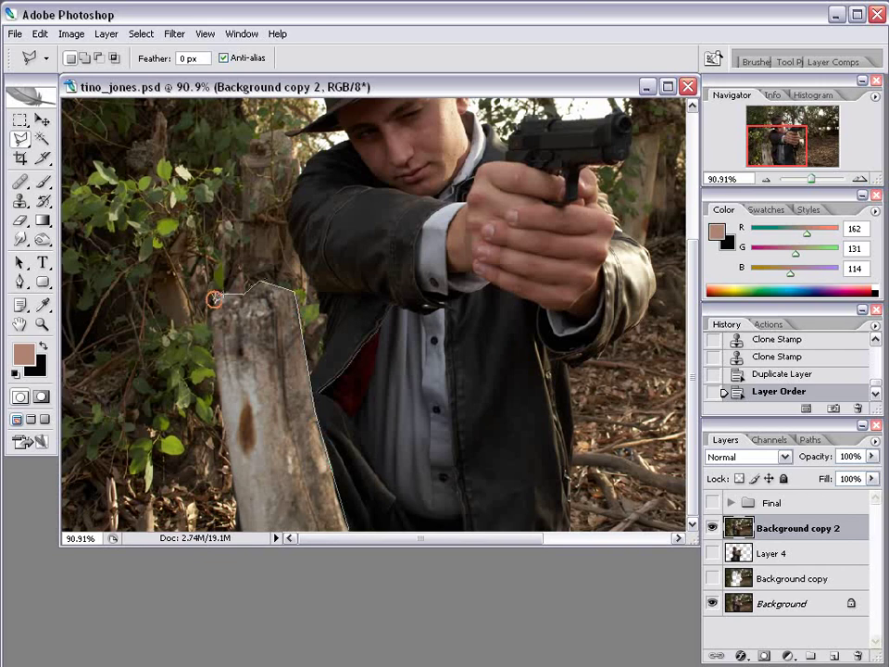
click(212, 313)
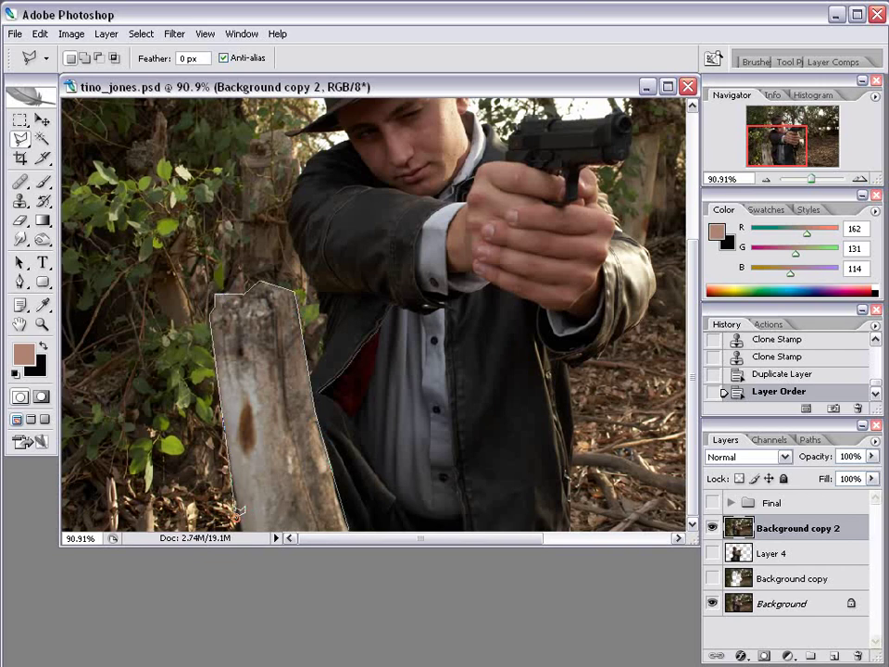
click(240, 528)
click(352, 528)
key(ctrl+0)
key(ctrl+0)
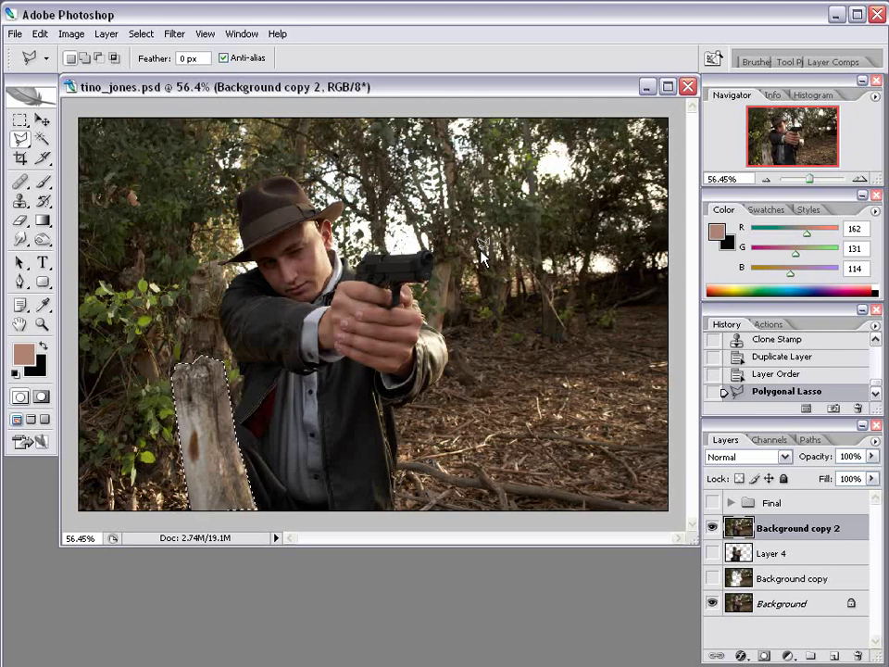
Cut the fence post onto a new Layer 5 and delete Background copy 2
right_click(217, 404)
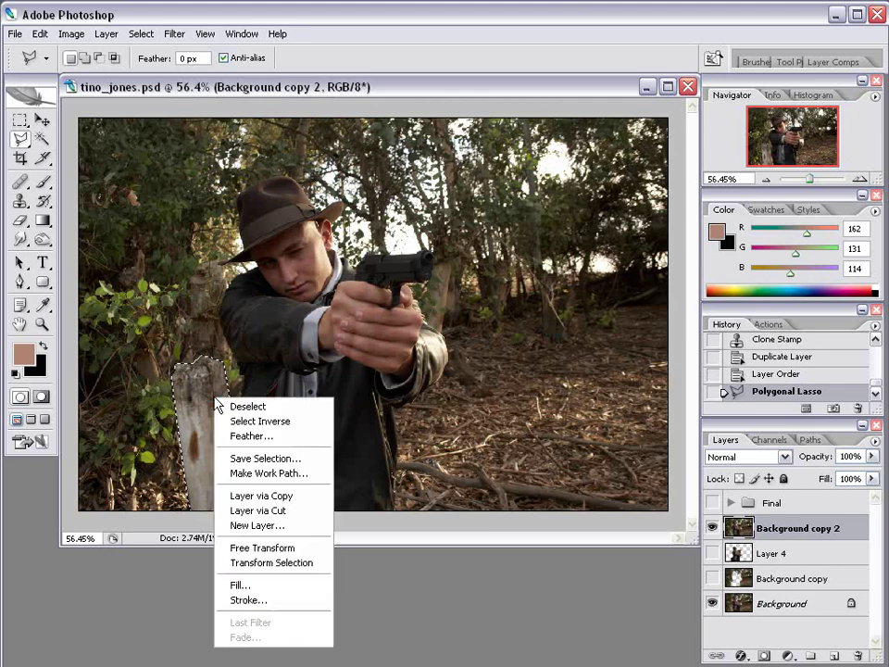
click(259, 510)
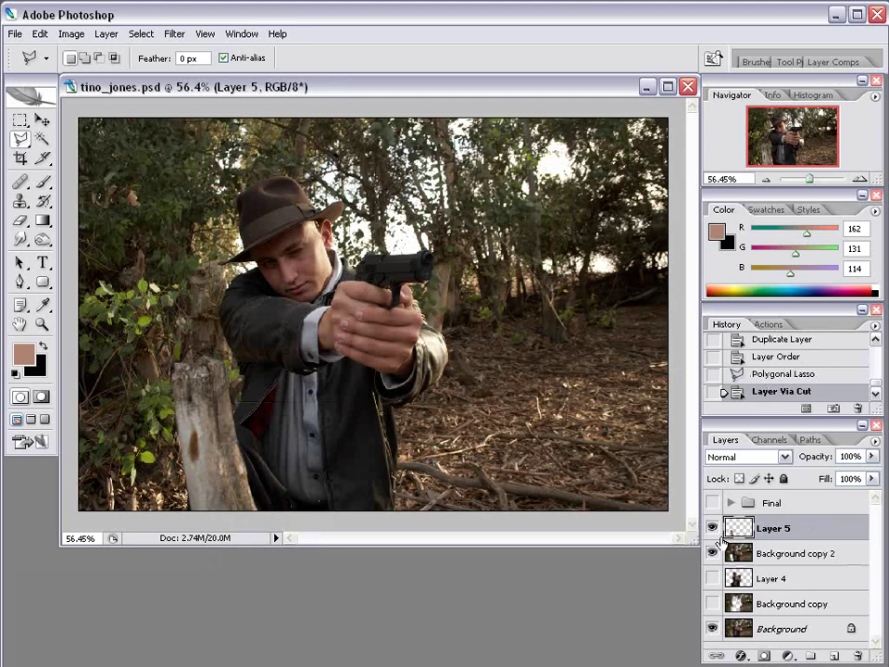
click(711, 528)
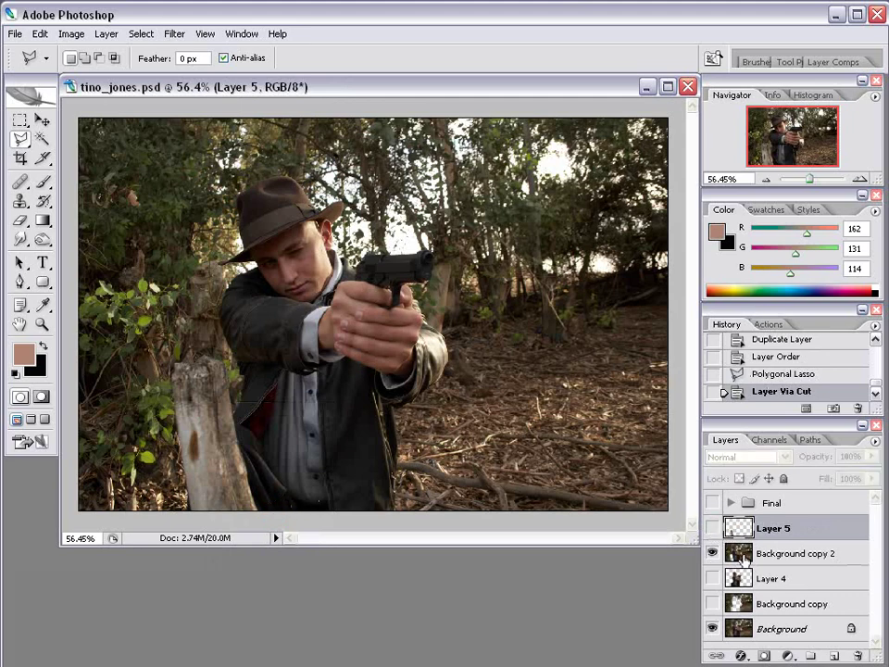
drag(789, 558, 857, 655)
Check the cut post, then hide Layers 4 and 5, leaving Background visible and selected
click(711, 528)
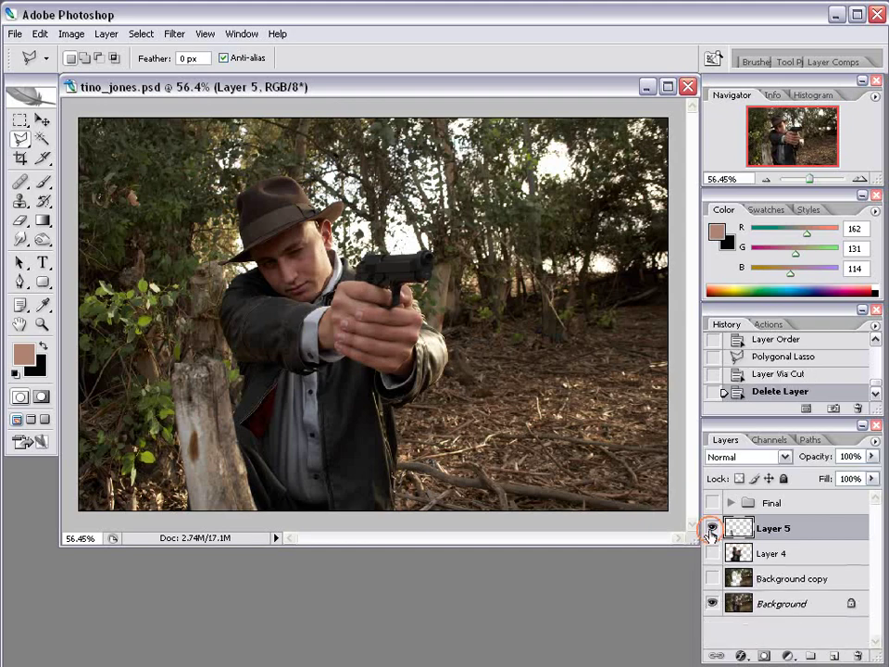
click(712, 602)
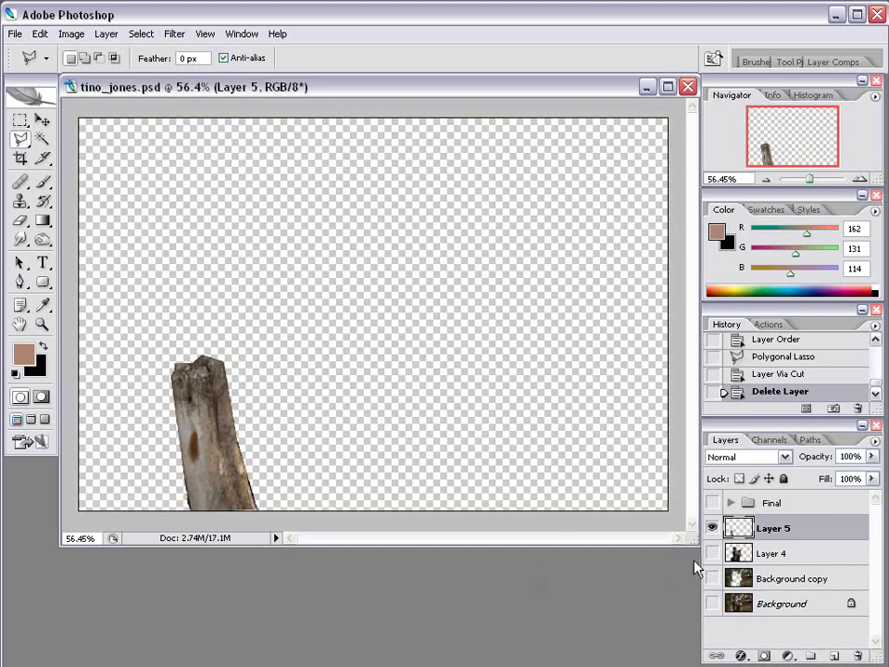
click(711, 553)
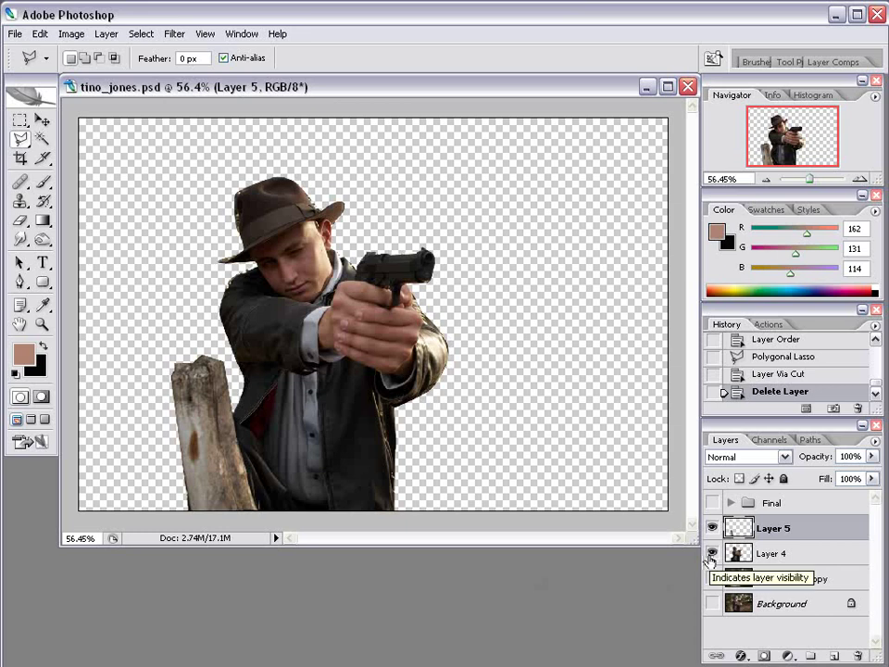
click(711, 603)
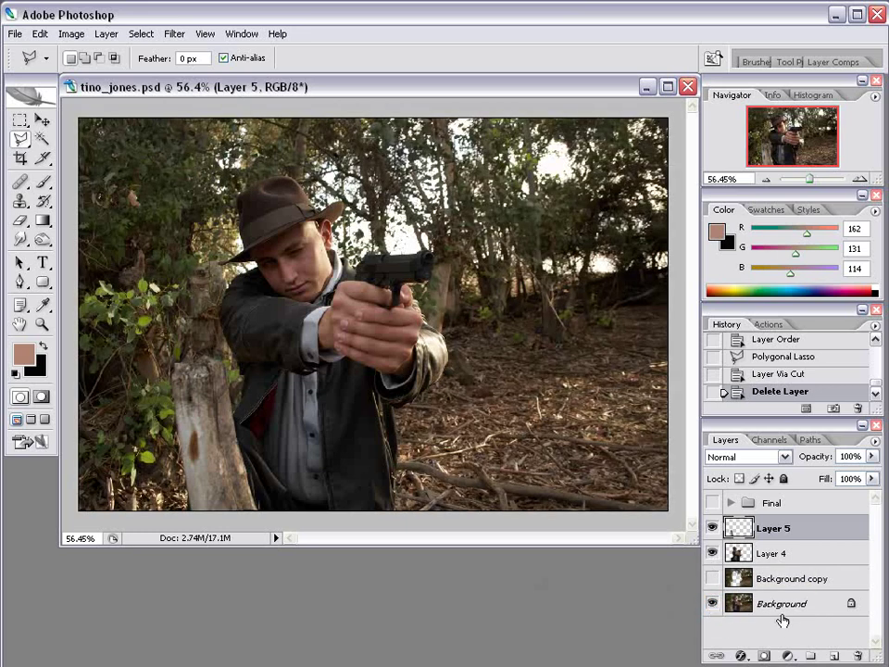
click(759, 600)
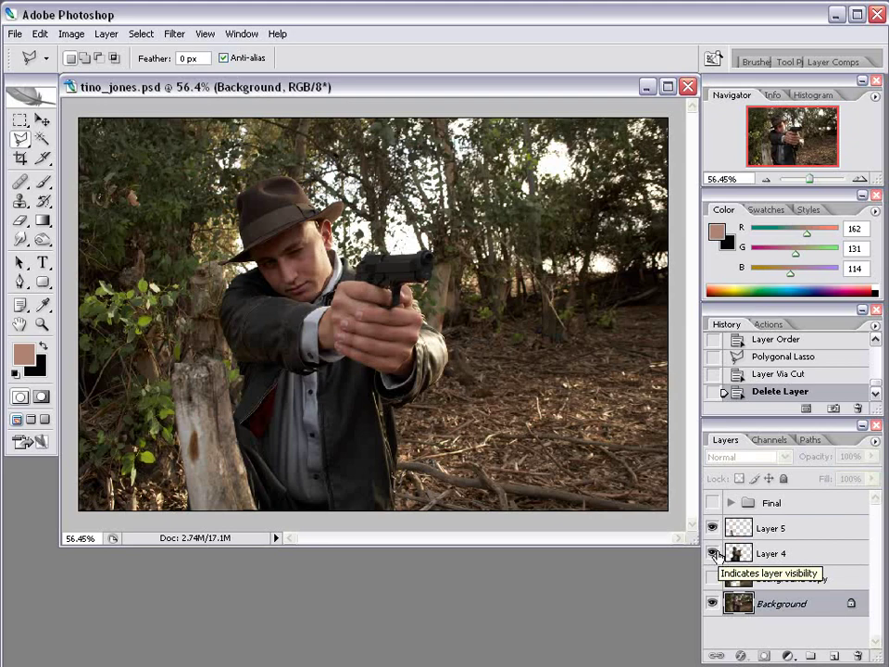
click(712, 553)
click(711, 530)
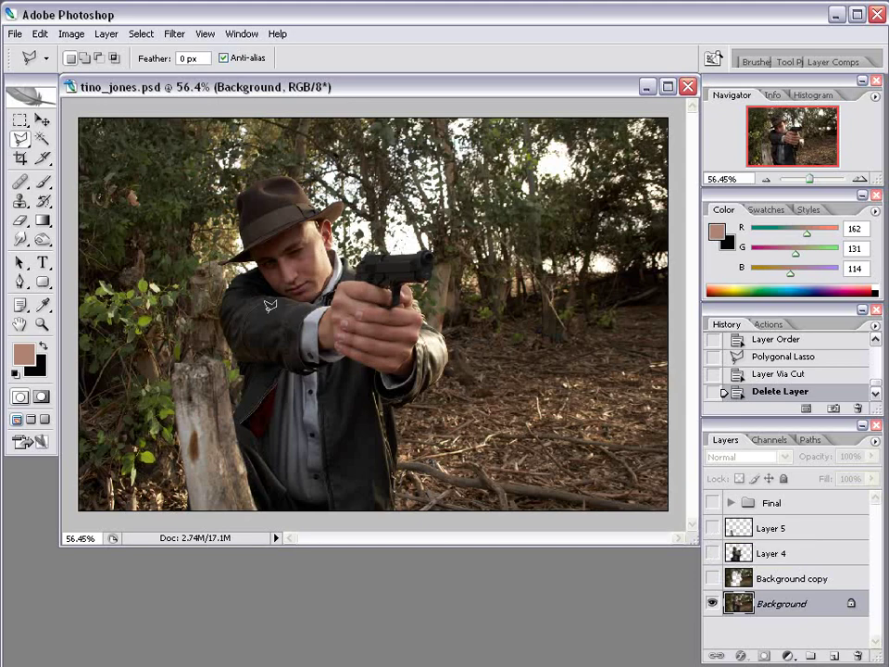
click(20, 200)
Set the Clone Stamp brush to 65 px, sample ground, and paint over the actor's arm
click(76, 199)
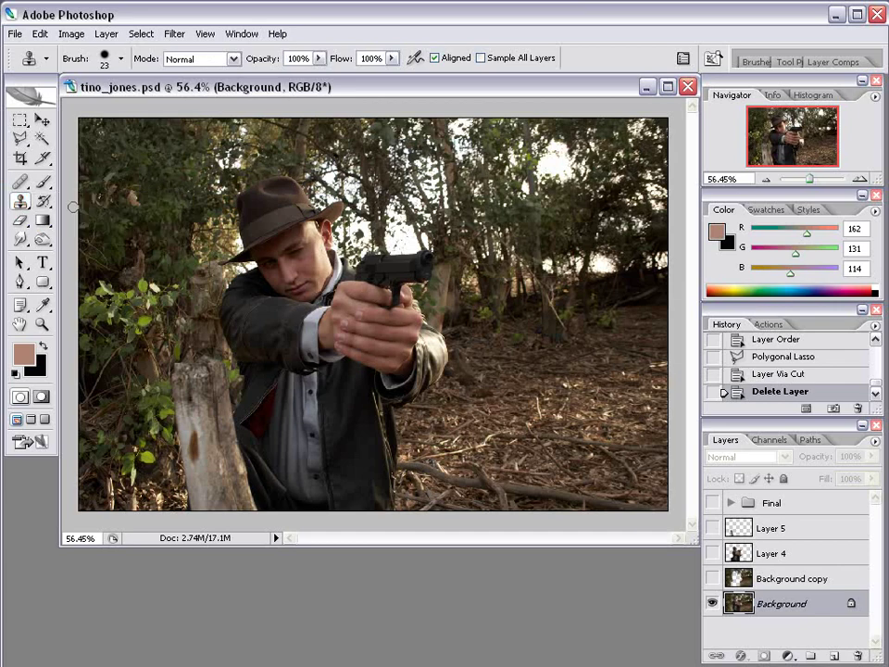
right_click(589, 275)
drag(641, 330, 669, 332)
key(Return)
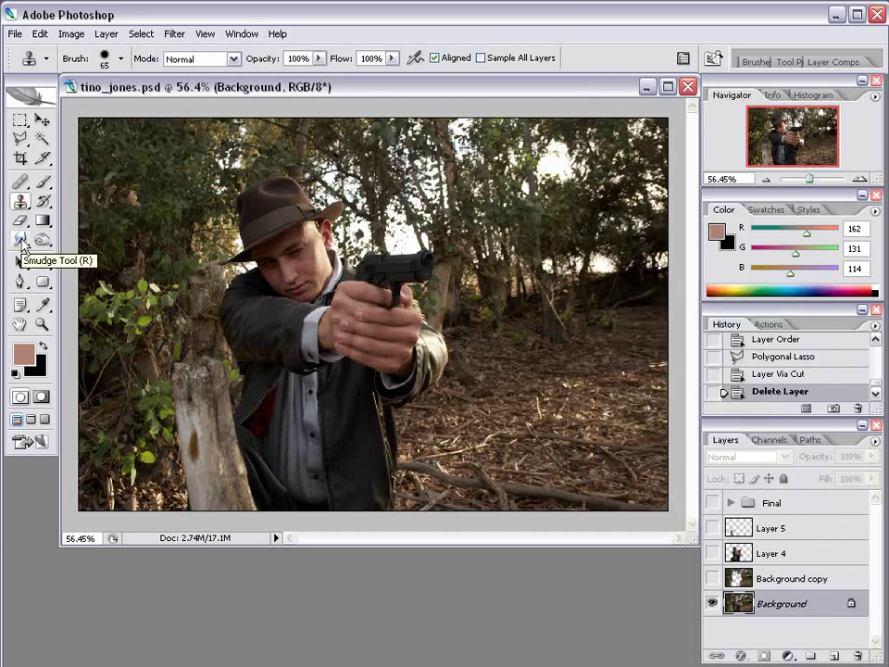
alt+click(628, 314)
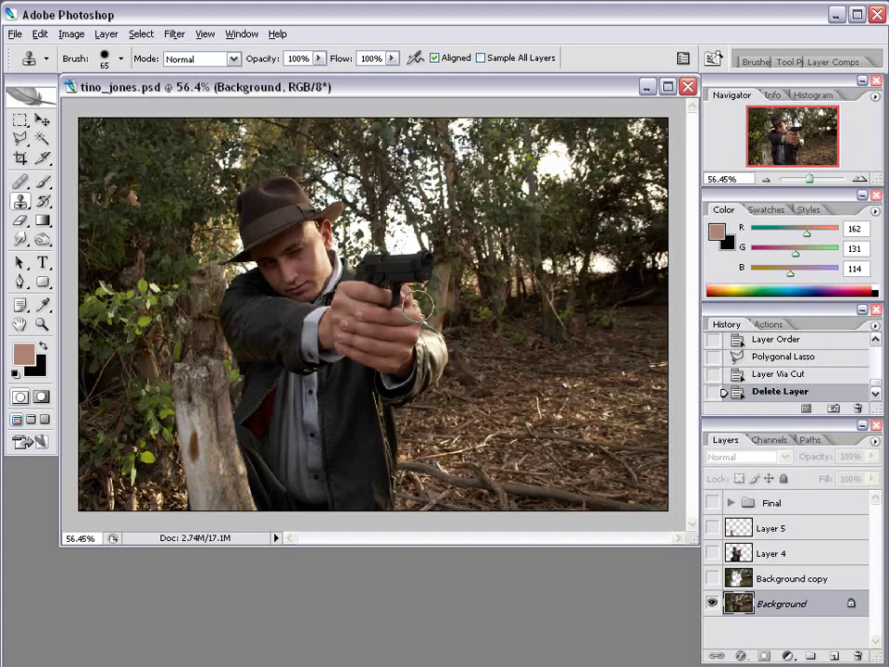
mouse_move(424, 306)
mouse_down()
mouse_move(397, 311)
mouse_move(408, 367)
mouse_move(403, 421)
mouse_move(373, 426)
mouse_move(399, 352)
mouse_up()
Soften the brush to 0% hardness at 116 px and clone ground over the extended hand
right_click(399, 352)
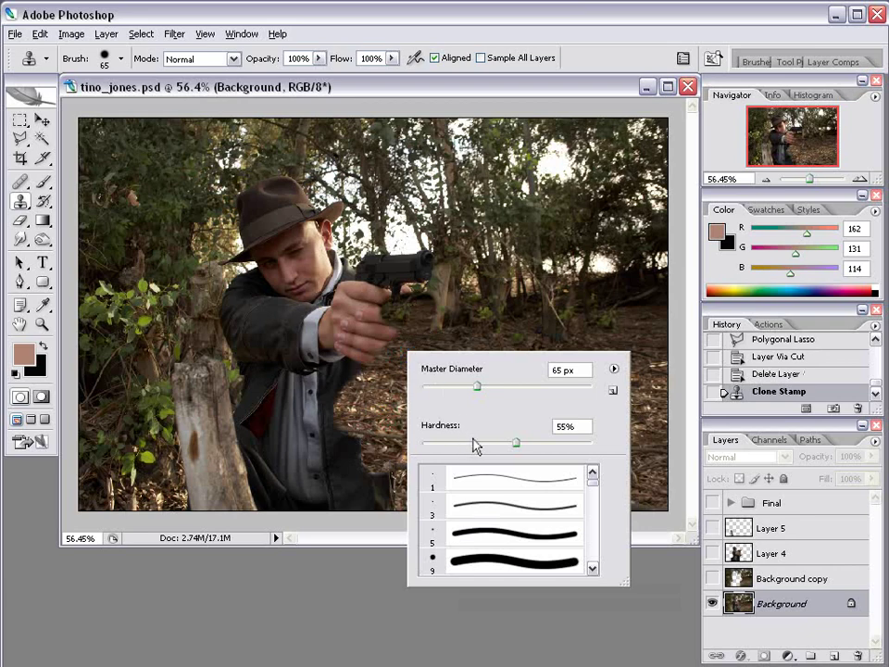
mouse_move(518, 448)
mouse_down()
mouse_move(412, 459)
mouse_move(477, 444)
mouse_up()
right_click(362, 399)
key(Return)
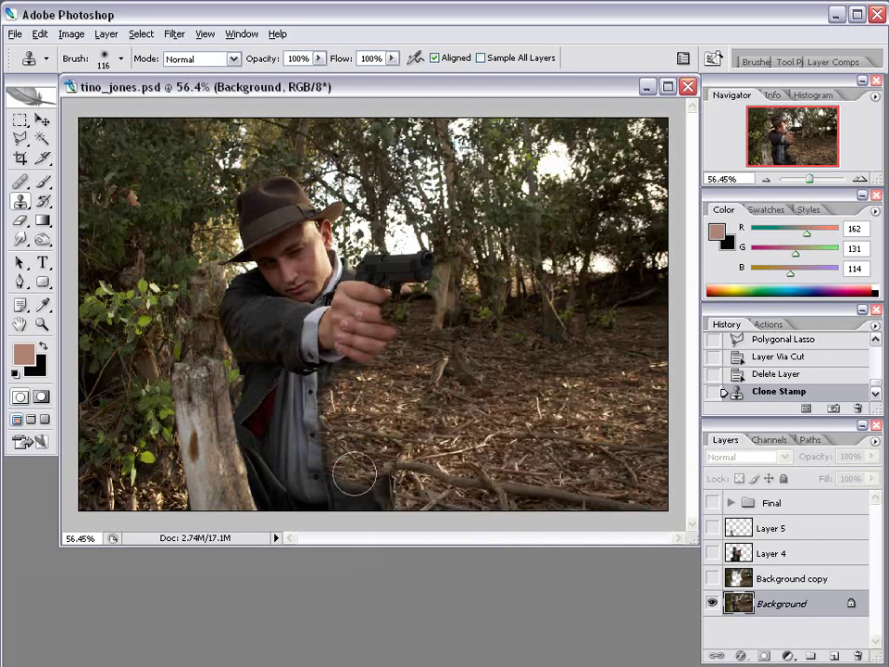
mouse_move(322, 472)
mouse_down()
mouse_move(307, 436)
mouse_move(324, 373)
mouse_move(333, 353)
mouse_move(363, 342)
mouse_move(381, 296)
mouse_up()
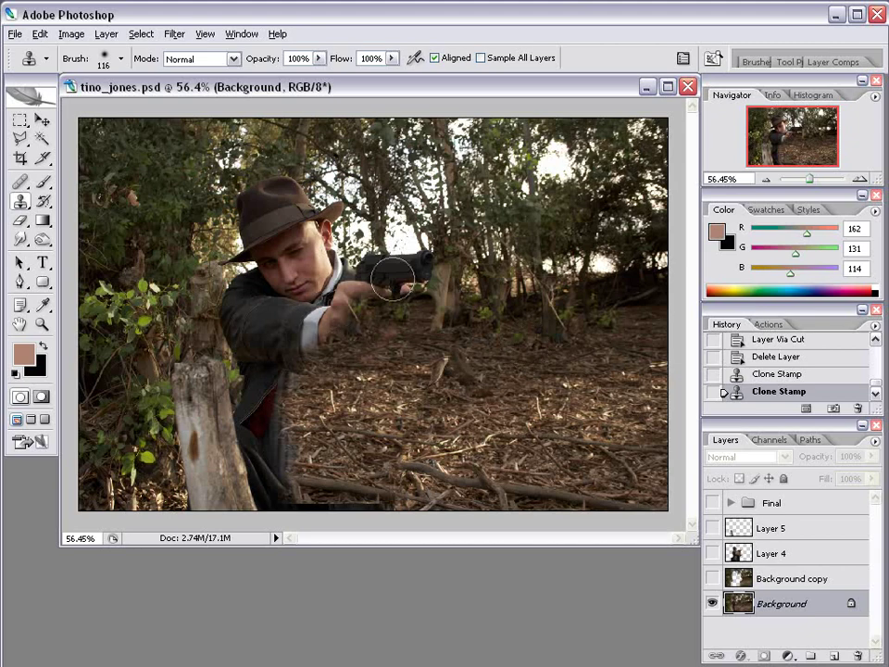
Sample the trees and paint foliage and light sky patches over the gun
alt+click(458, 224)
mouse_move(449, 248)
mouse_down()
mouse_move(377, 258)
mouse_move(335, 287)
mouse_move(348, 278)
mouse_up()
mouse_move(403, 217)
mouse_down()
mouse_move(389, 231)
mouse_move(413, 264)
mouse_move(371, 222)
mouse_up()
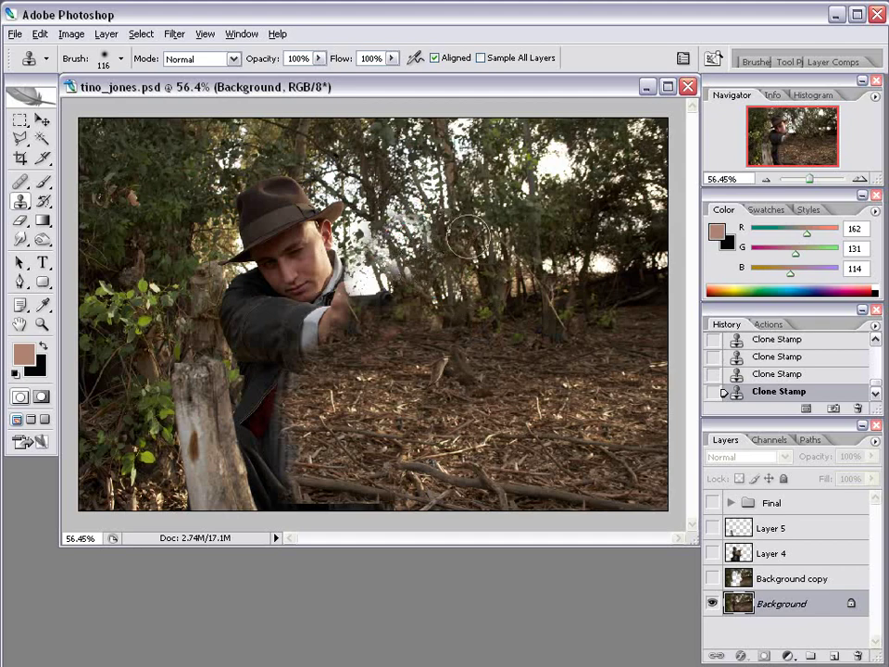
right_click(448, 244)
key(Return)
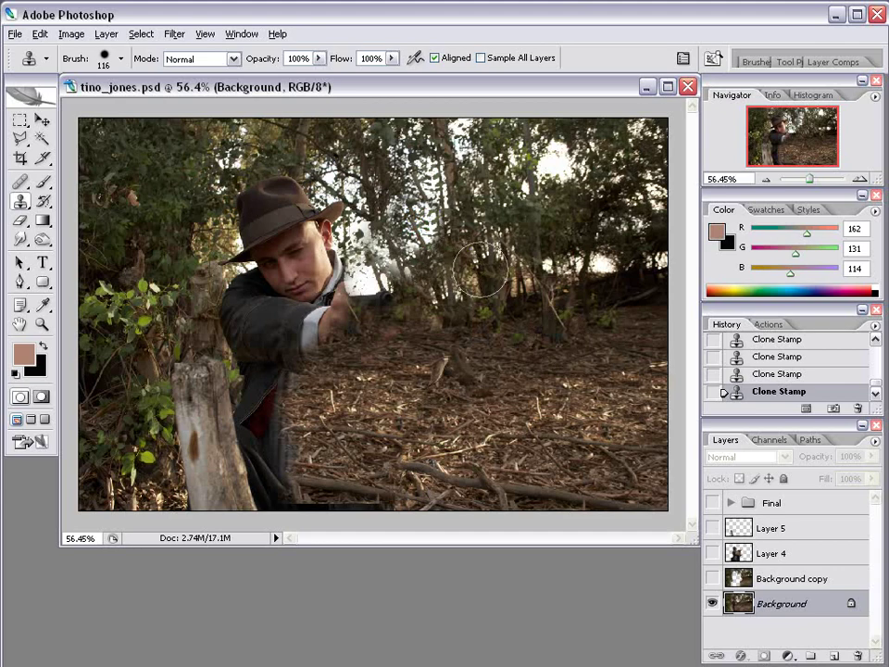
Clone ground and foliage over the man's torso, legs, hat, face and sleeve
alt+click(497, 358)
mouse_move(346, 349)
mouse_down()
mouse_move(268, 369)
mouse_move(292, 388)
mouse_move(256, 418)
mouse_move(297, 442)
mouse_move(268, 495)
mouse_up()
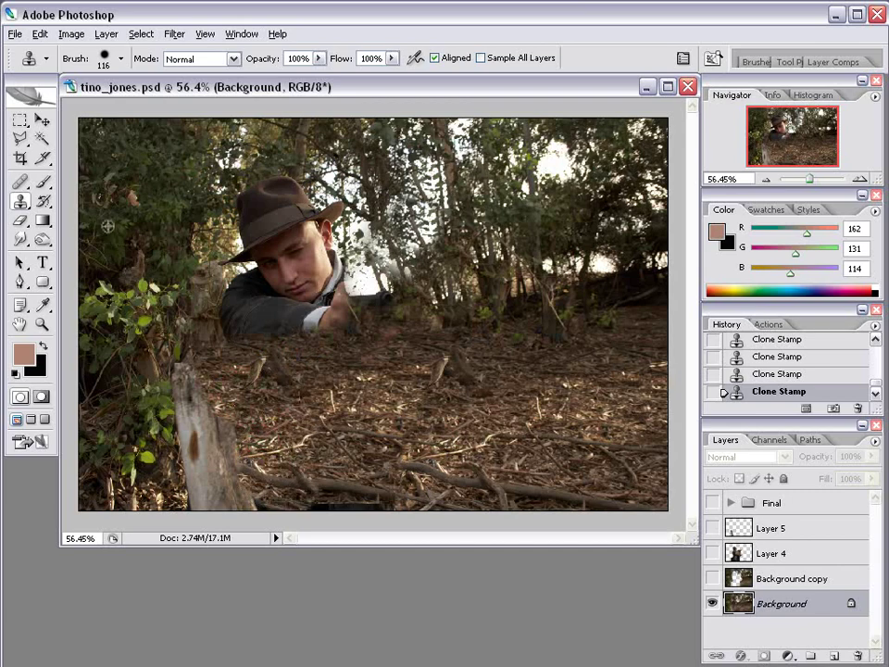
alt+click(119, 140)
mouse_move(237, 184)
mouse_down()
mouse_move(202, 275)
mouse_move(266, 254)
mouse_move(264, 190)
mouse_up()
alt+click(117, 307)
mouse_move(209, 326)
mouse_down()
mouse_move(224, 396)
mouse_move(197, 400)
mouse_move(200, 430)
mouse_move(216, 440)
mouse_move(220, 483)
mouse_up()
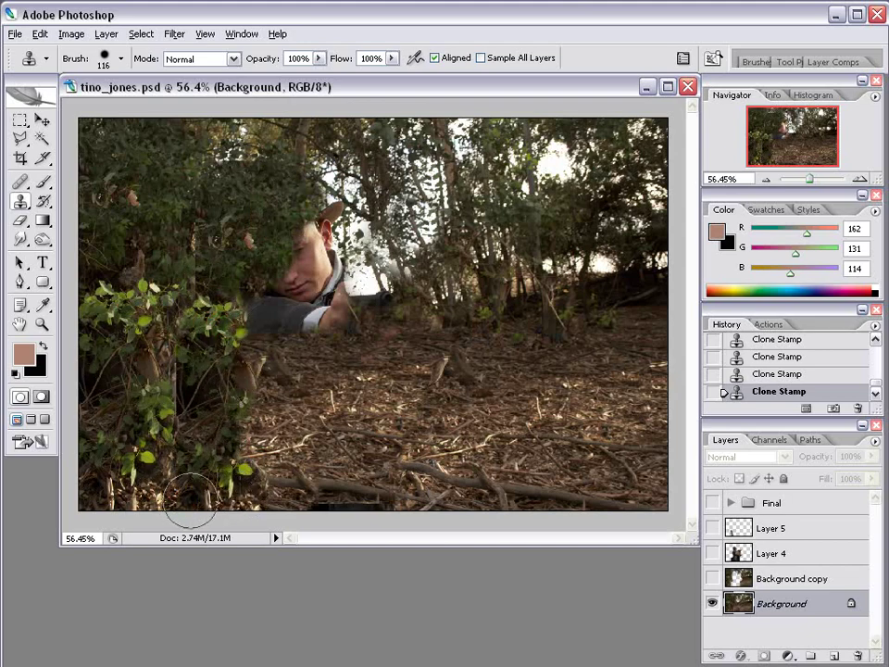
drag(254, 397, 269, 437)
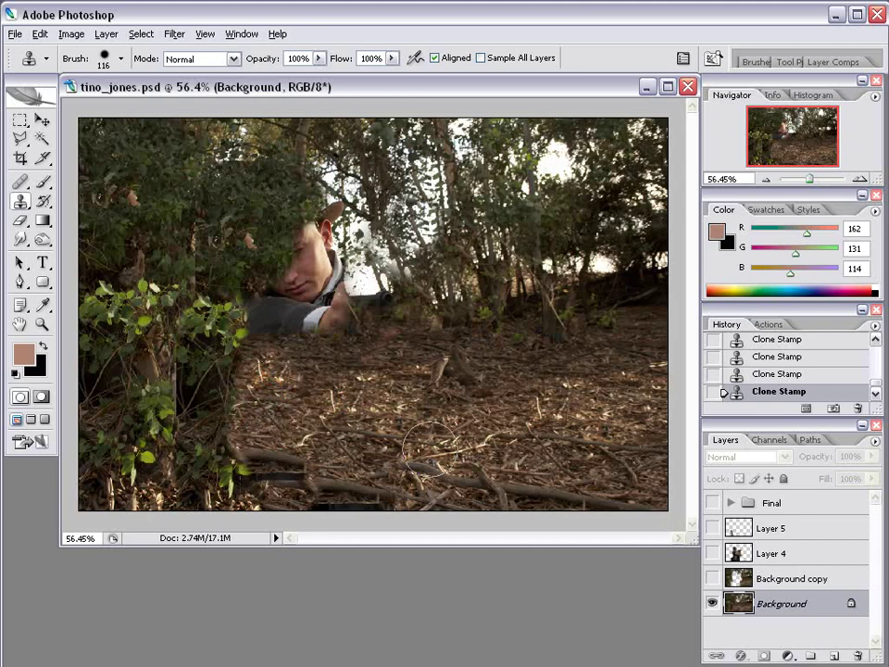
drag(398, 366, 274, 337)
mouse_move(350, 312)
mouse_down()
mouse_move(243, 326)
mouse_move(305, 307)
mouse_move(301, 290)
mouse_move(319, 227)
mouse_move(321, 269)
mouse_move(448, 323)
mouse_move(504, 378)
mouse_move(453, 311)
mouse_up()
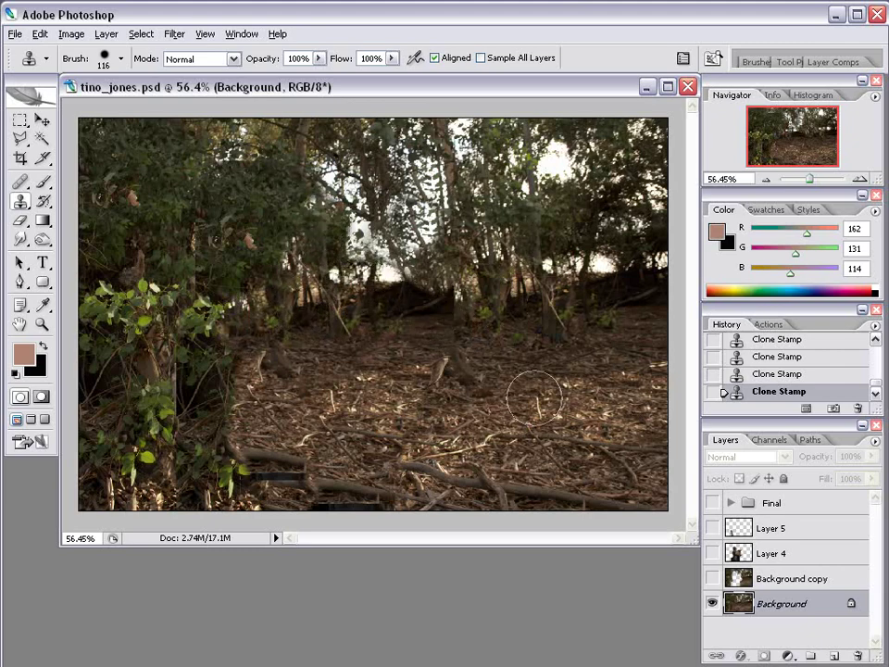
Reduce the brush to 60 px and touch up the left foliage
right_click(544, 399)
drag(609, 433, 605, 432)
key(Return)
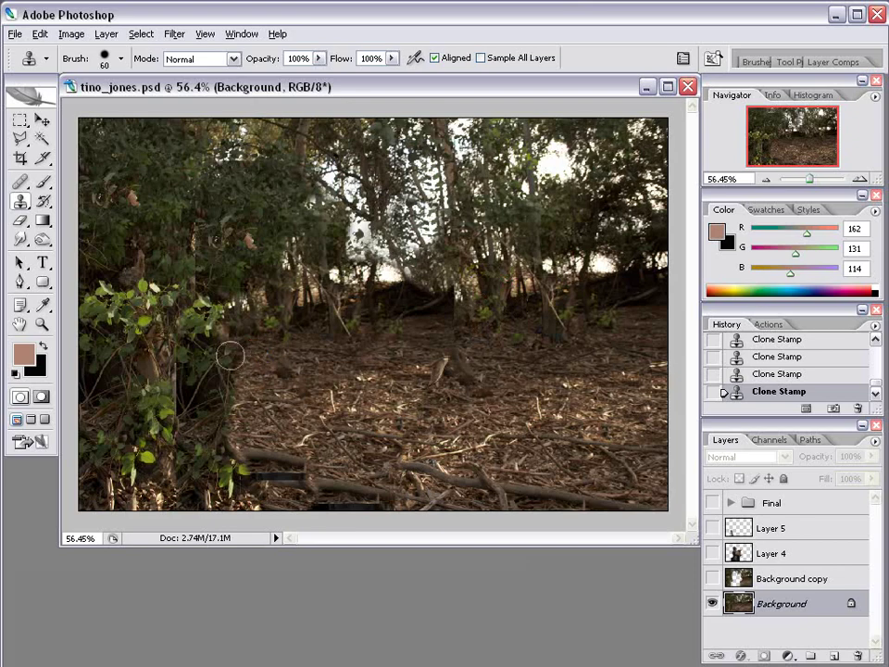
click(246, 238)
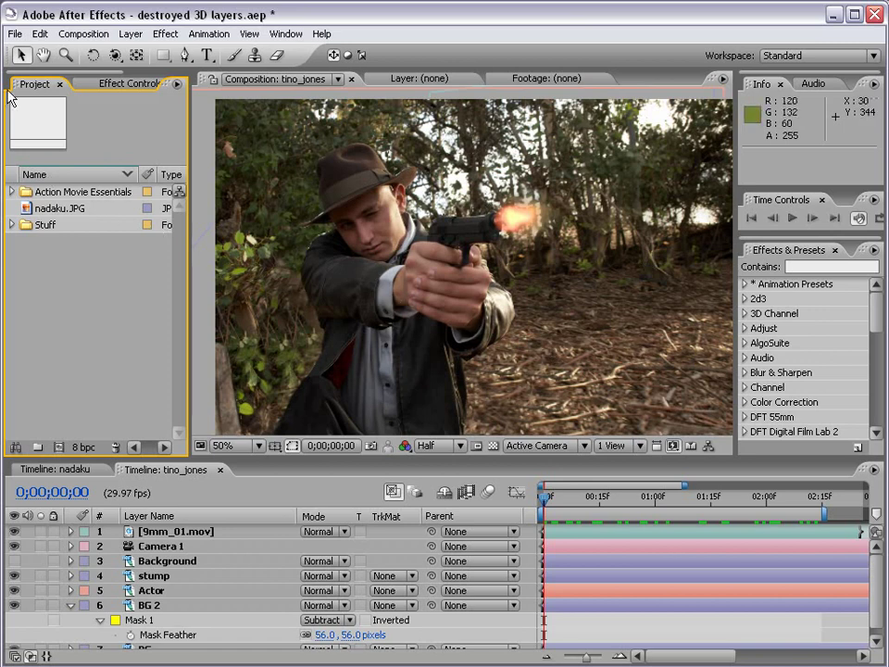
click(16, 34)
mouse_move(139, 245)
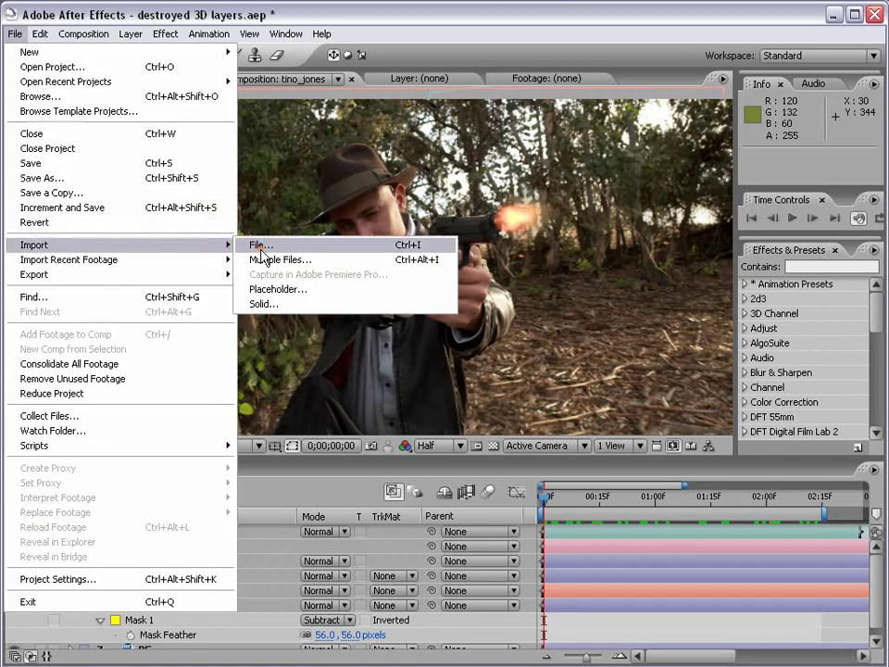
click(264, 251)
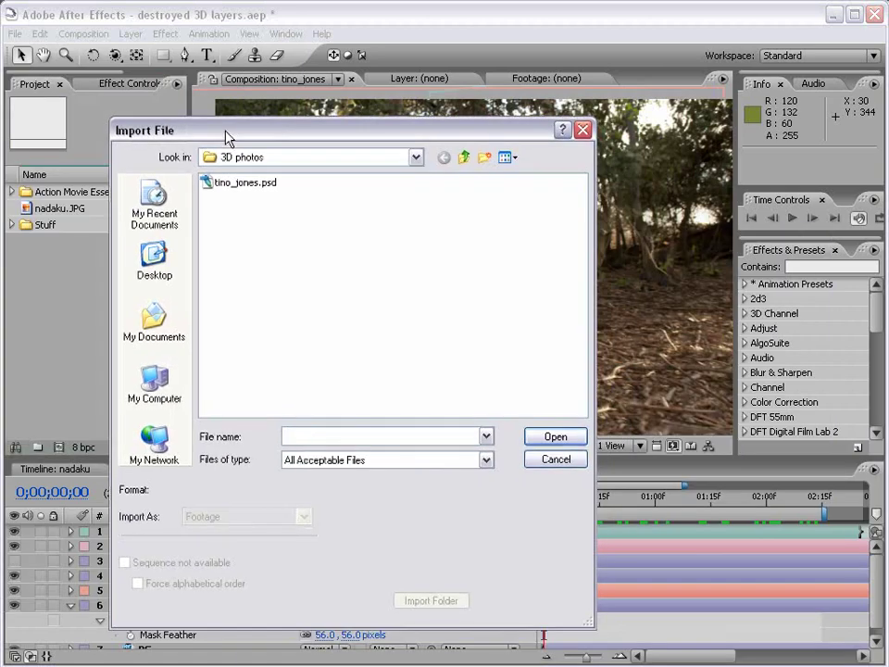
click(244, 185)
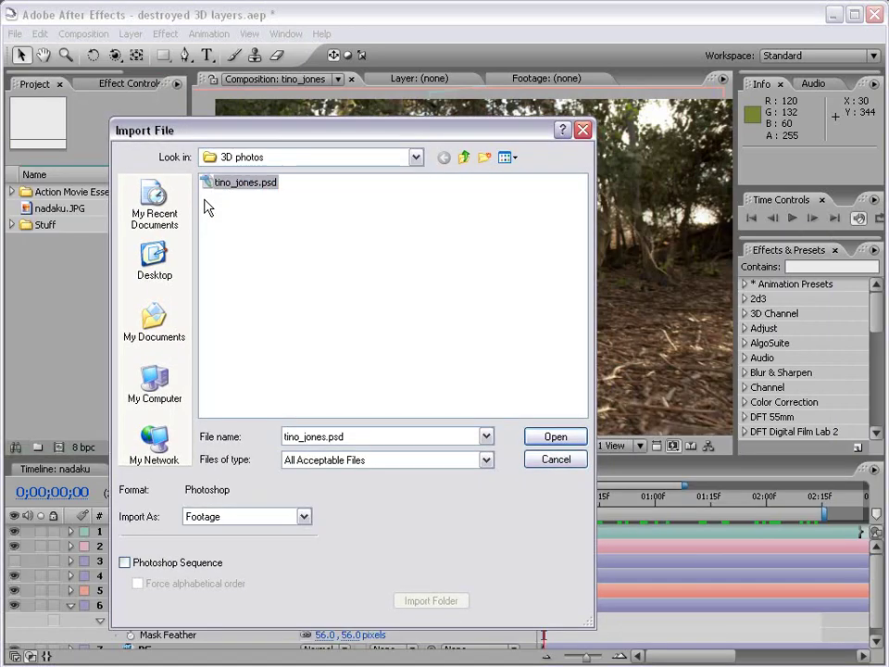
click(207, 517)
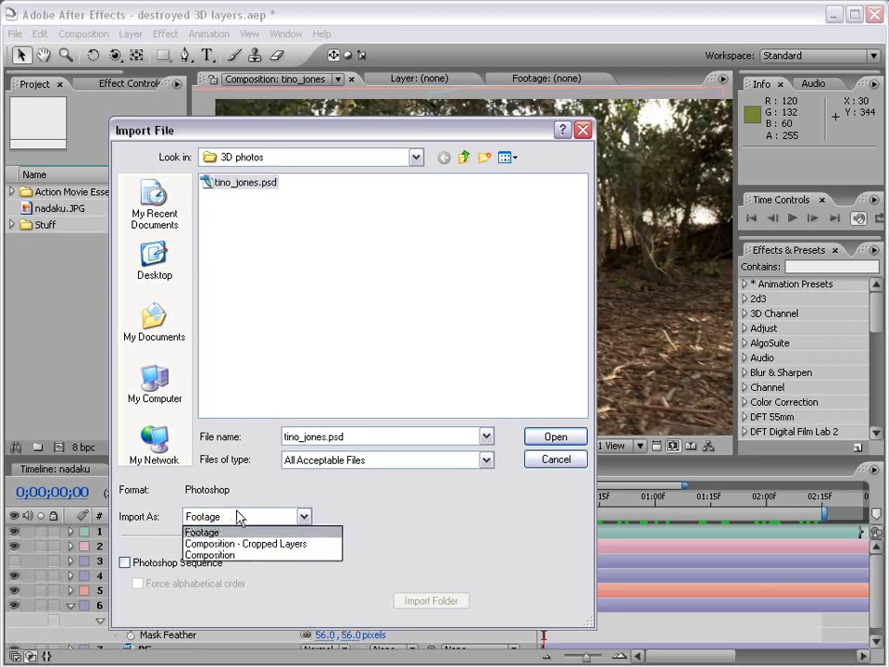
click(219, 554)
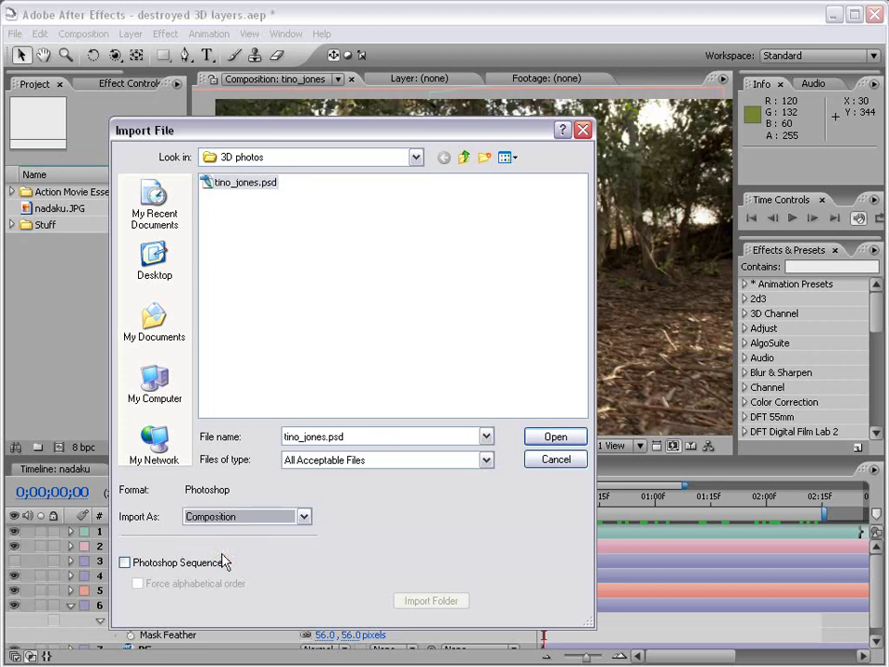
click(557, 438)
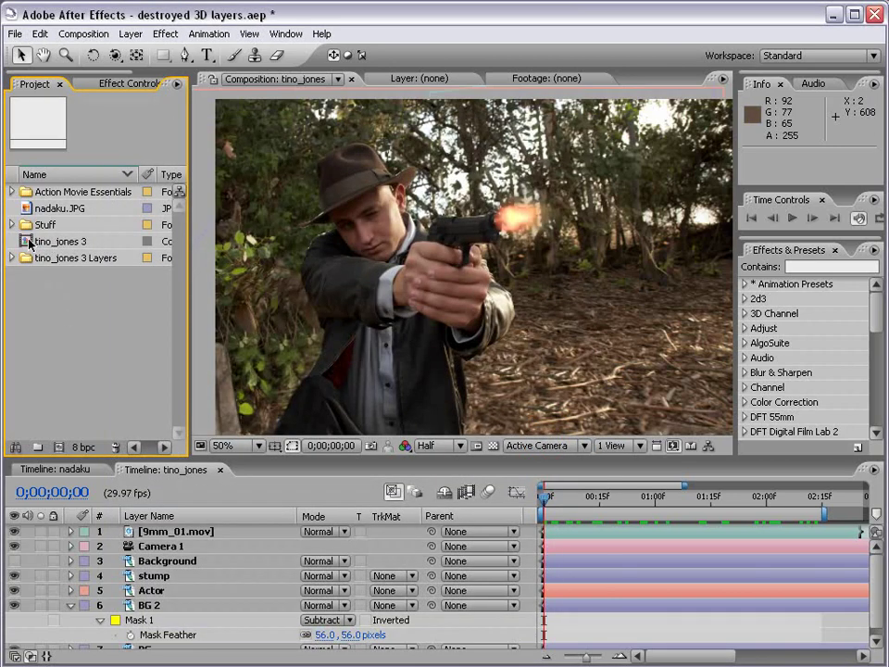
Open the tino_jones 3 comp and toggle its Tree, ACtor and Layer 0 visibility to inspect them
click(29, 242)
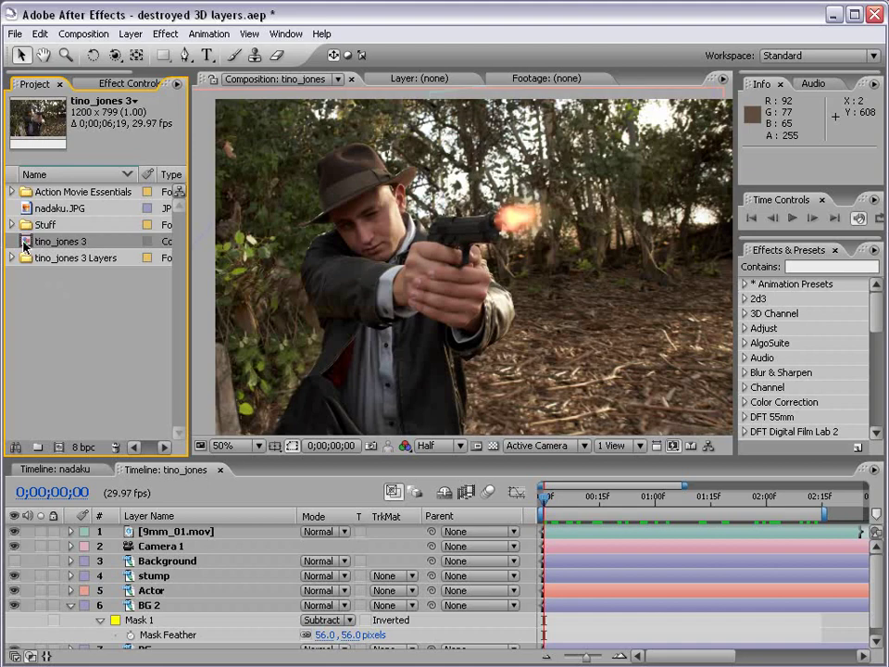
double_click(25, 243)
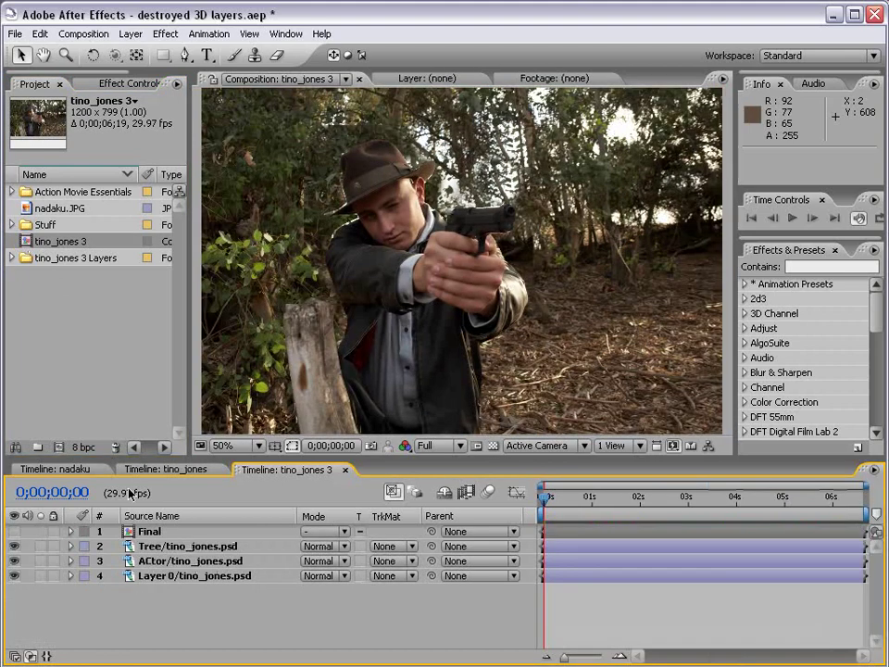
click(158, 576)
click(102, 561)
click(39, 542)
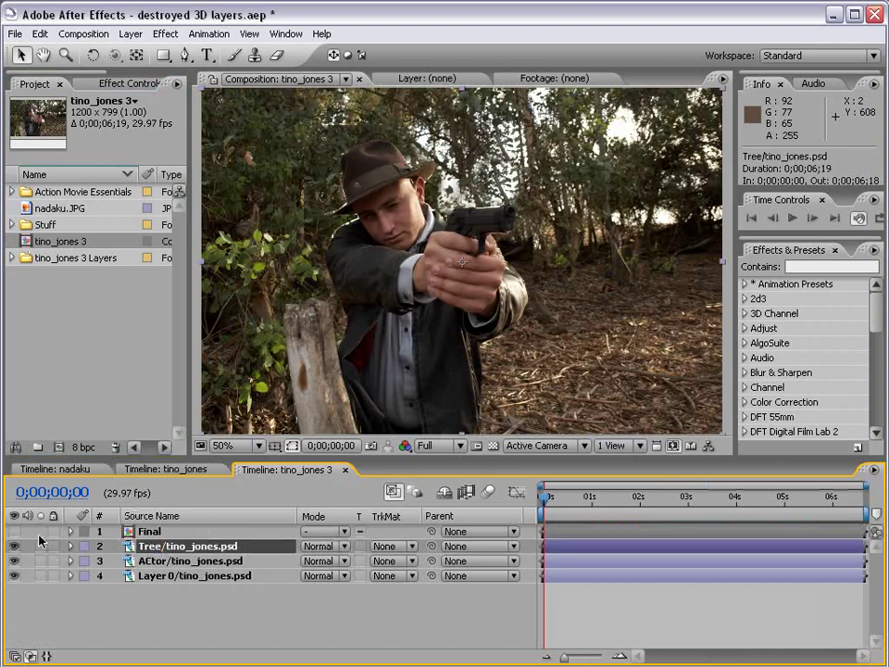
click(12, 573)
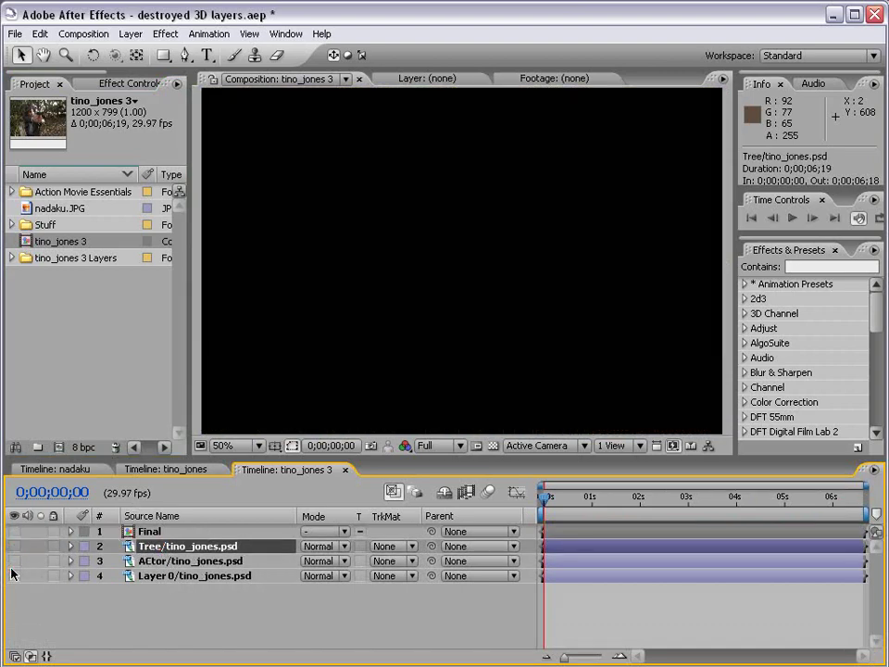
drag(14, 574, 14, 547)
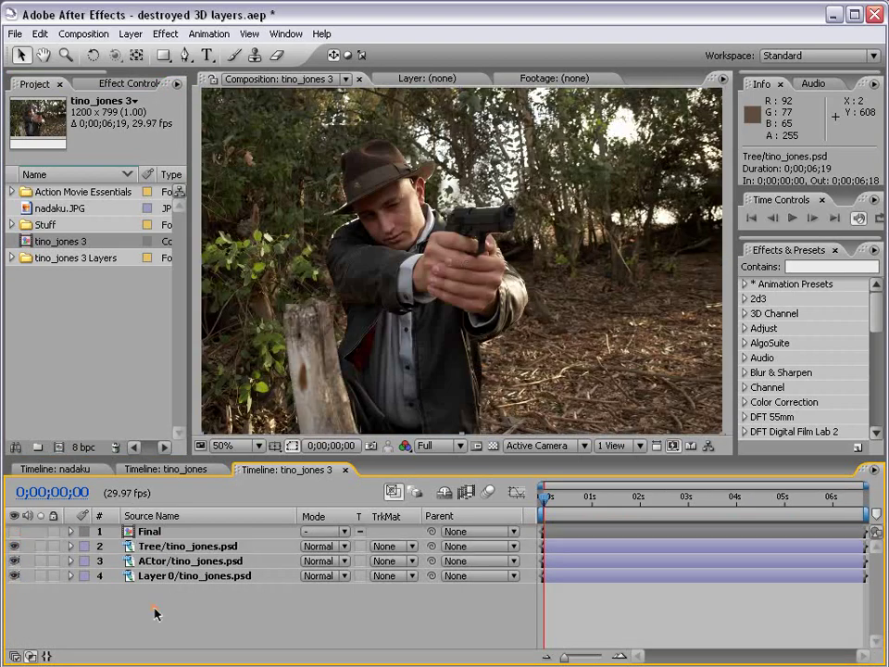
Check the Final layer's visibility, then open the Final composition
click(15, 532)
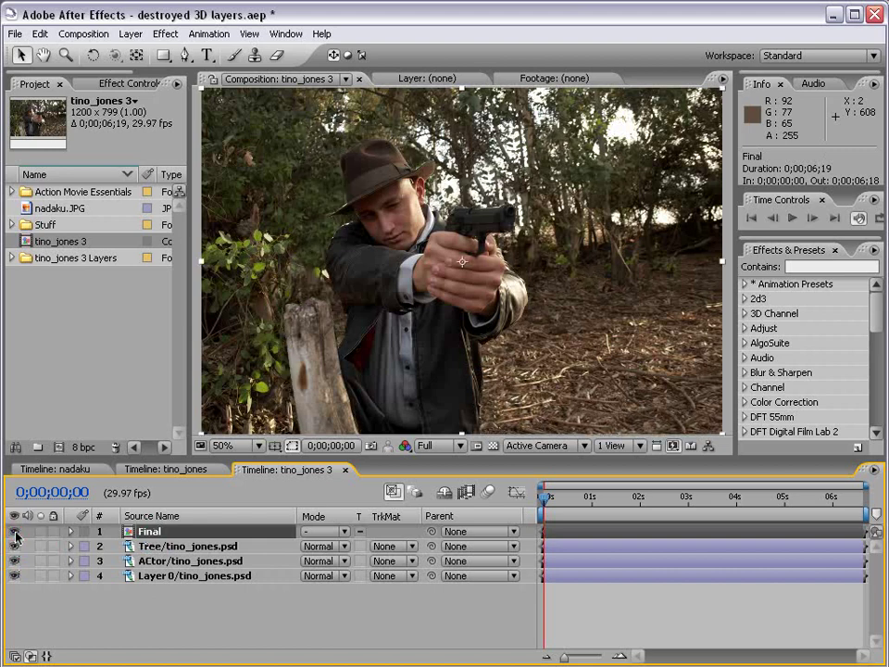
click(15, 531)
click(142, 533)
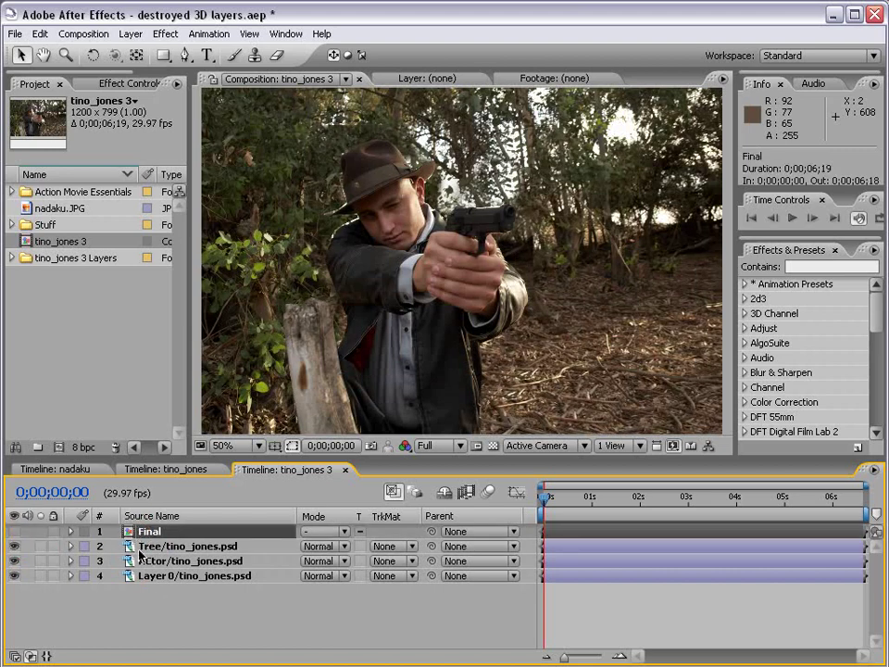
double_click(141, 533)
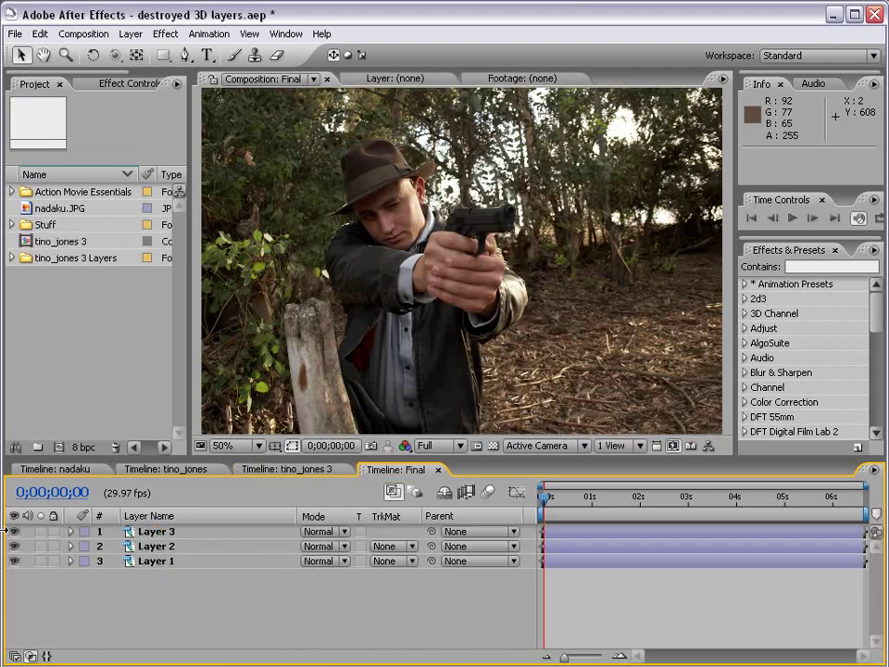
Toggle Layers 1–3 visibility to inspect each one and reveal the layer switches, including 3D
drag(15, 547, 16, 569)
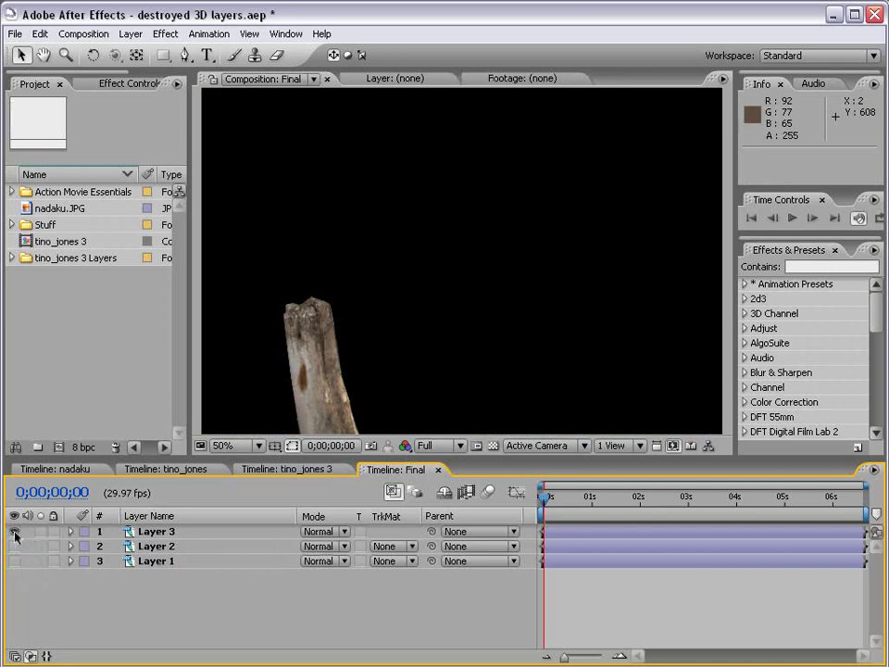
click(15, 531)
click(15, 546)
click(15, 546)
click(15, 562)
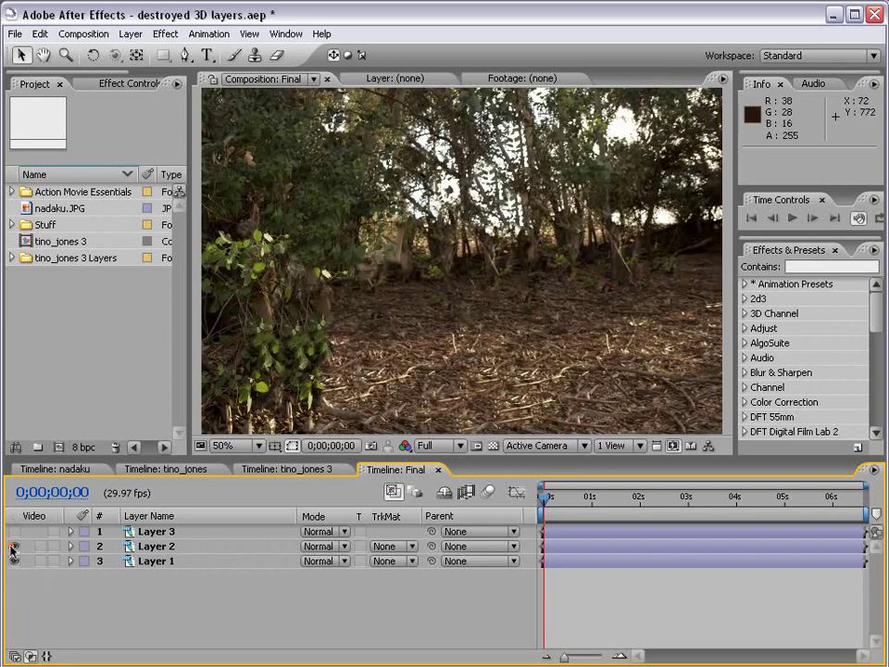
drag(15, 546, 15, 531)
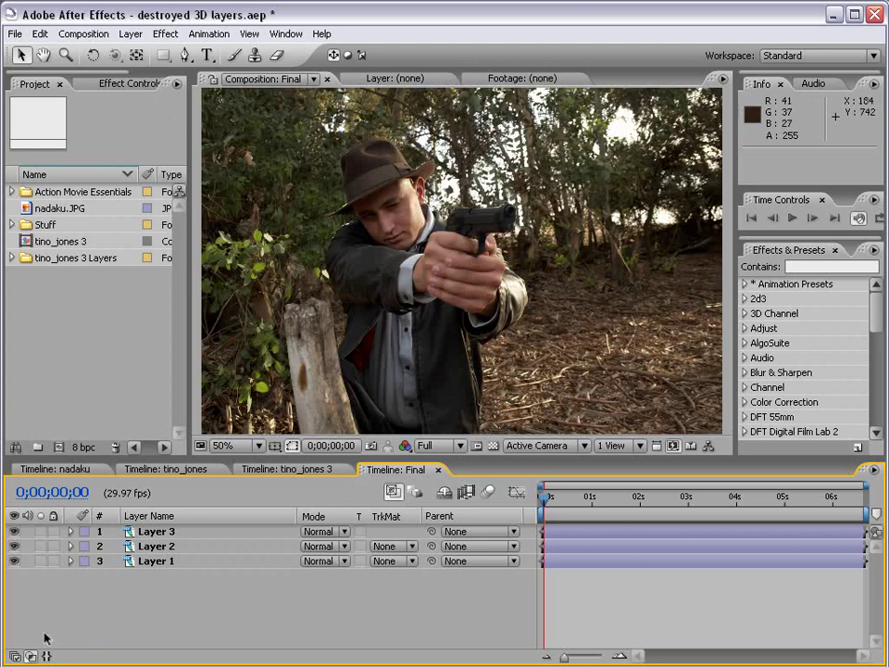
click(14, 655)
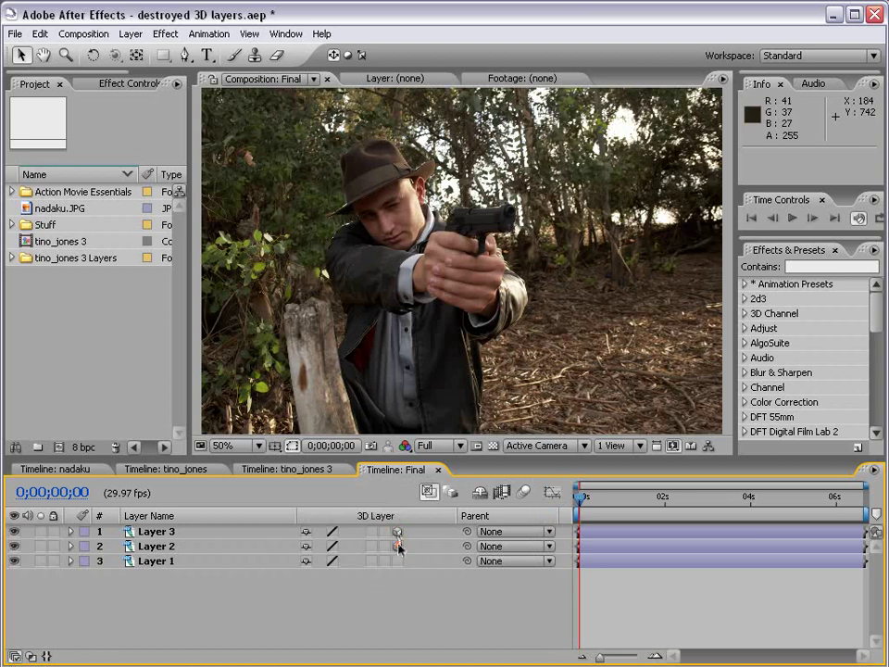
Rename Layer 3 to Tree and Layer 2 to Actor
drag(296, 516, 215, 516)
click(174, 531)
key(Return)
text(Tree)
click(156, 560)
click(156, 545)
key(Return)
text(Ac)
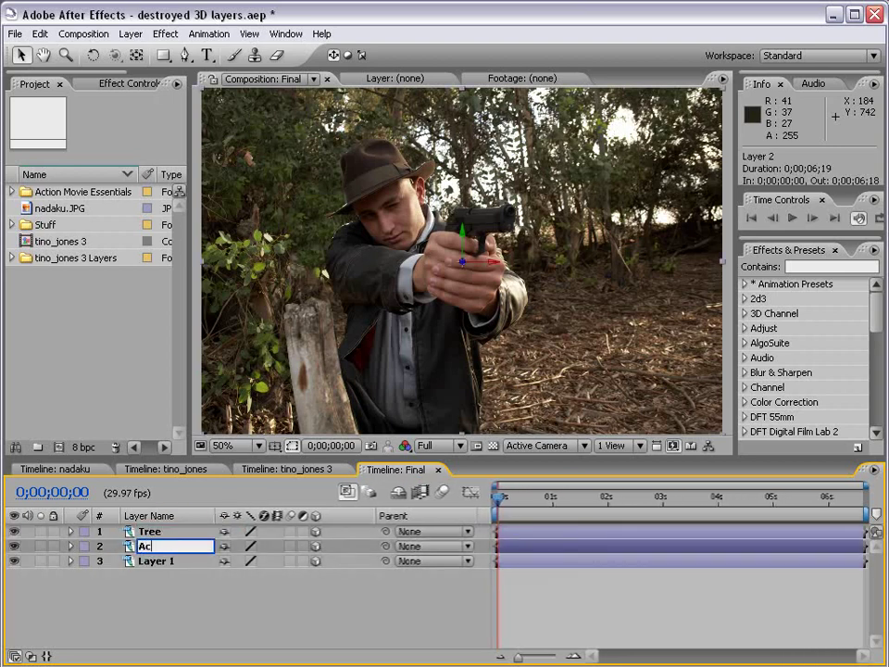
text(tor)
key(Return)
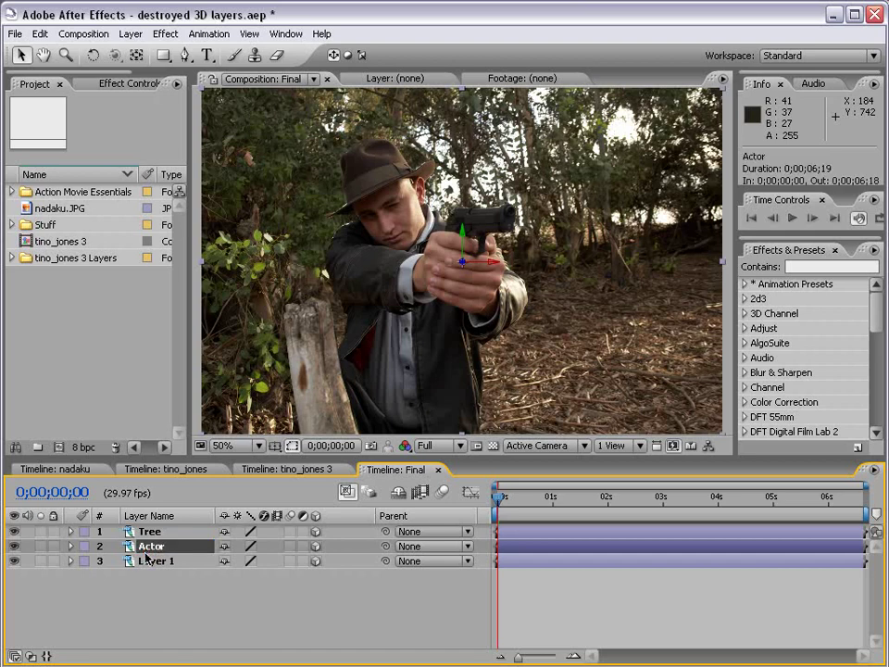
Rename Layer 1 to BG and zoom the comp view to 25%
click(146, 560)
key(Return)
text(B)
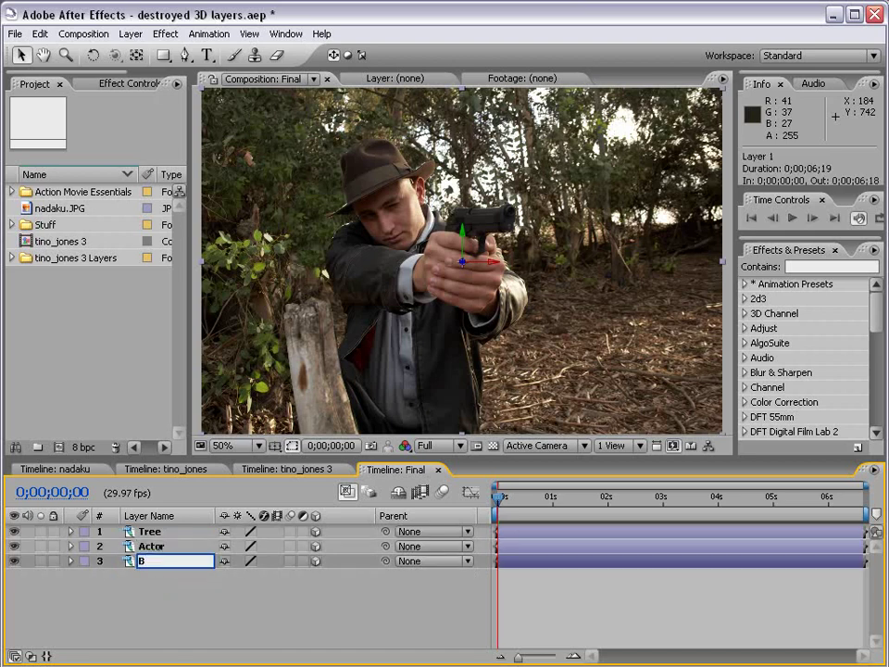
text(G)
click(189, 593)
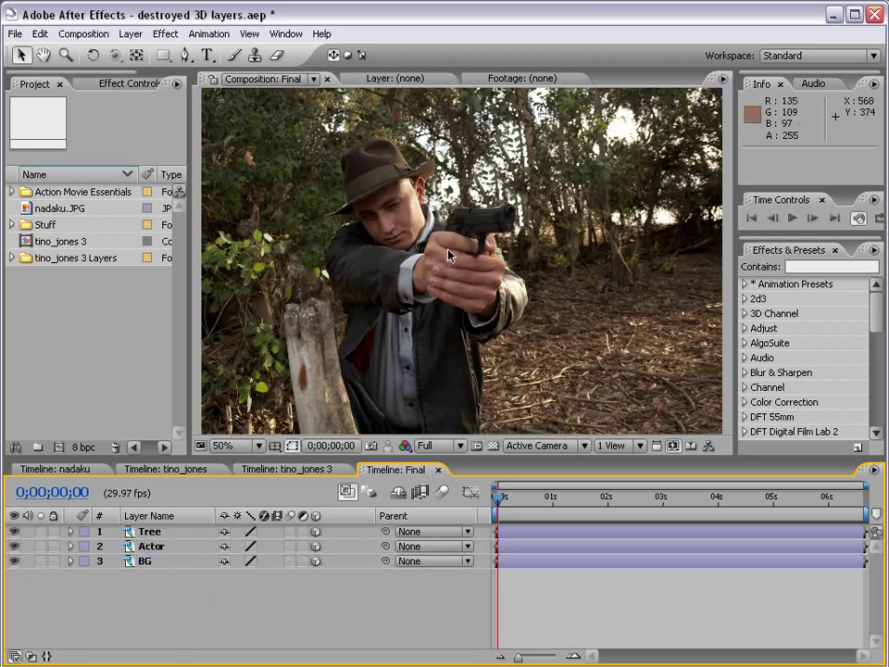
key(comma)
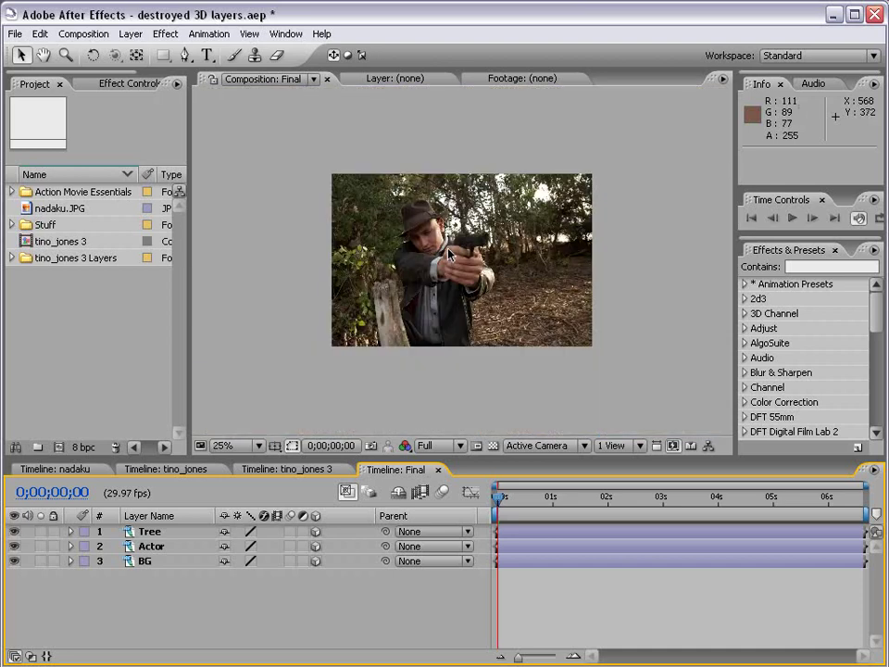
Create a new camera layer, Camera 1, using the 35mm preset in Camera Settings
click(129, 37)
mouse_move(300, 61)
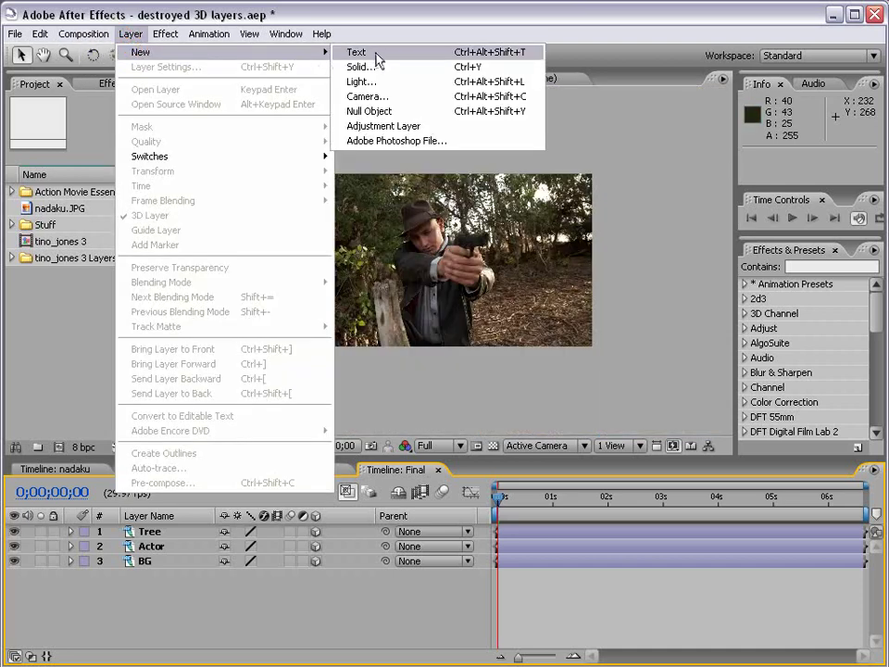
click(427, 98)
drag(584, 328, 458, 205)
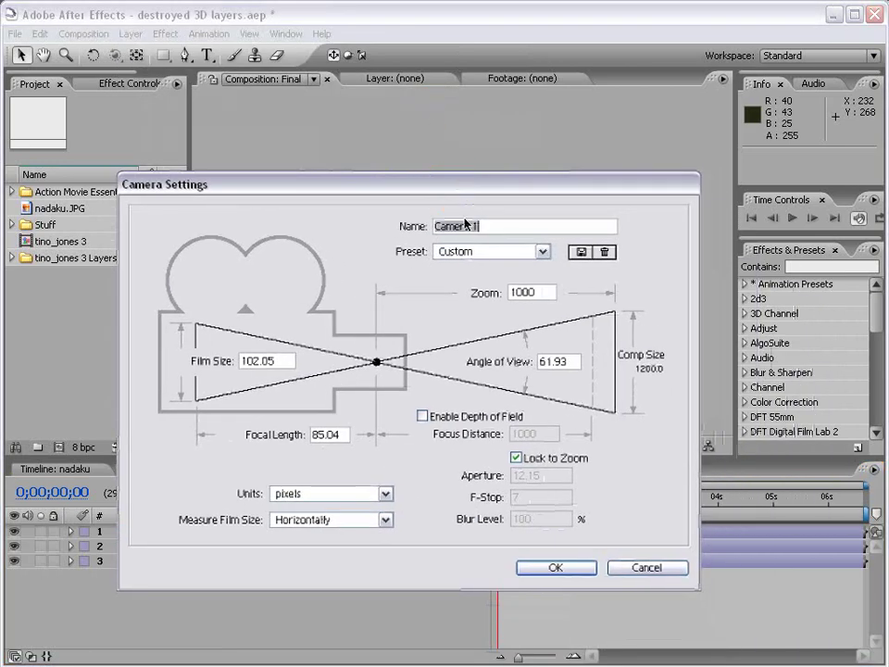
click(475, 262)
click(459, 333)
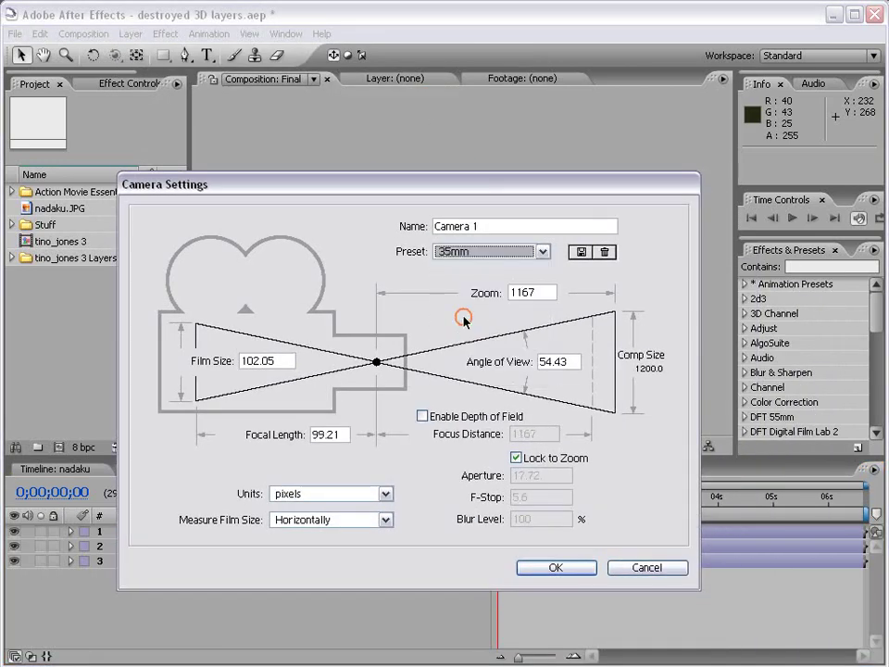
click(556, 568)
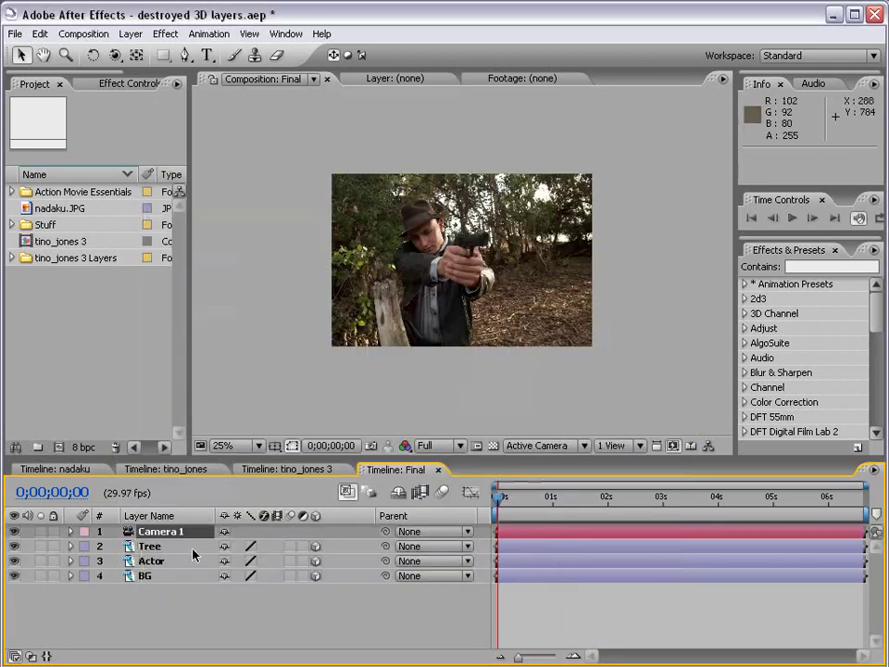
Move the Tree layer along Z toward the camera at 50% view
click(161, 547)
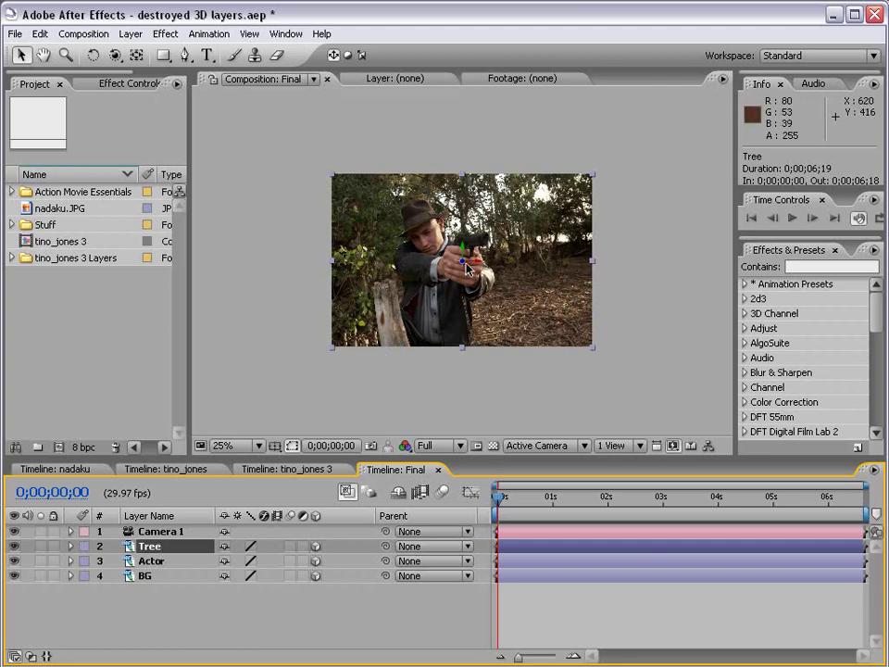
key(period)
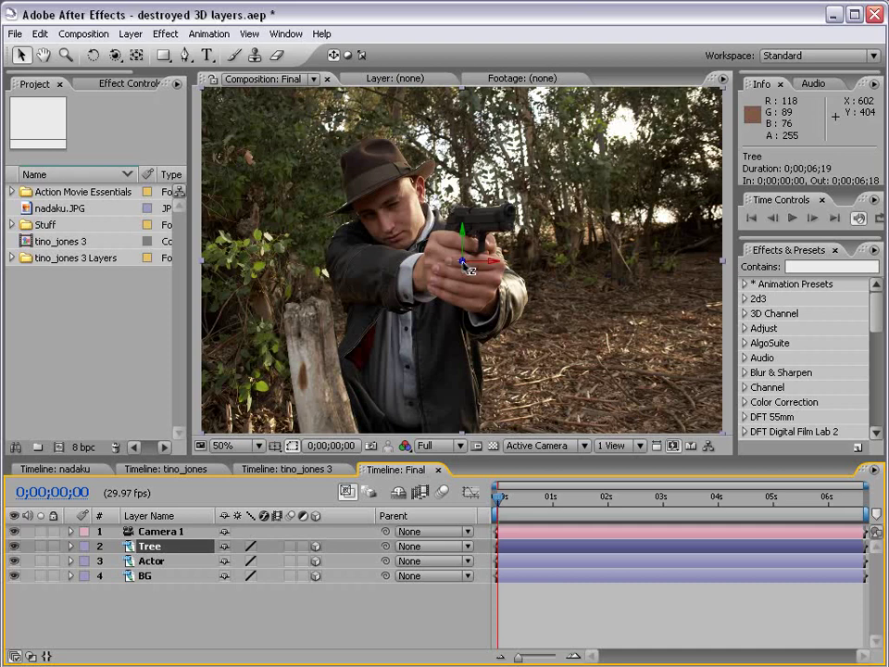
drag(468, 269, 593, 220)
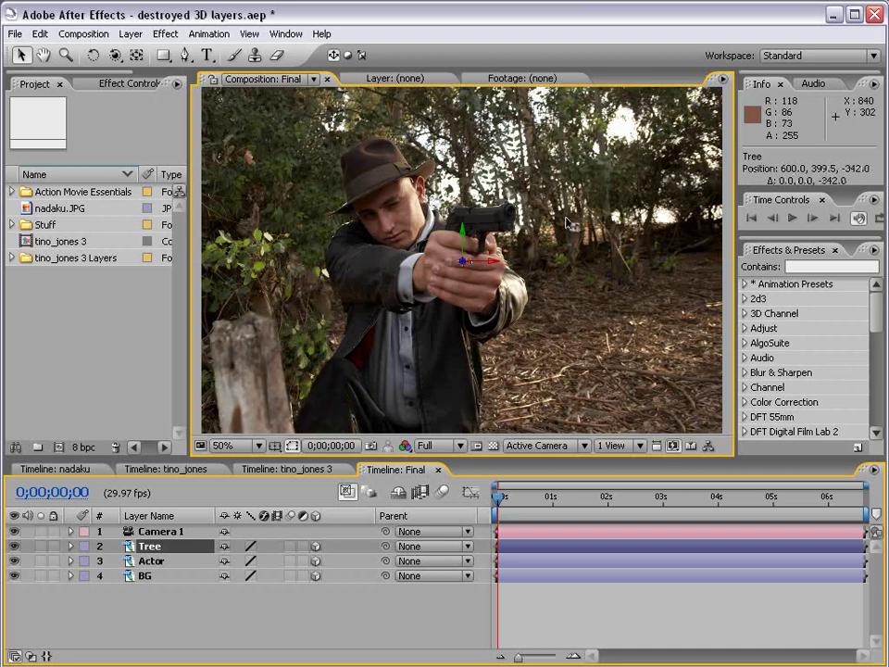
Push the BG layer far back and scale it up to about 283% to fill the frame
click(150, 575)
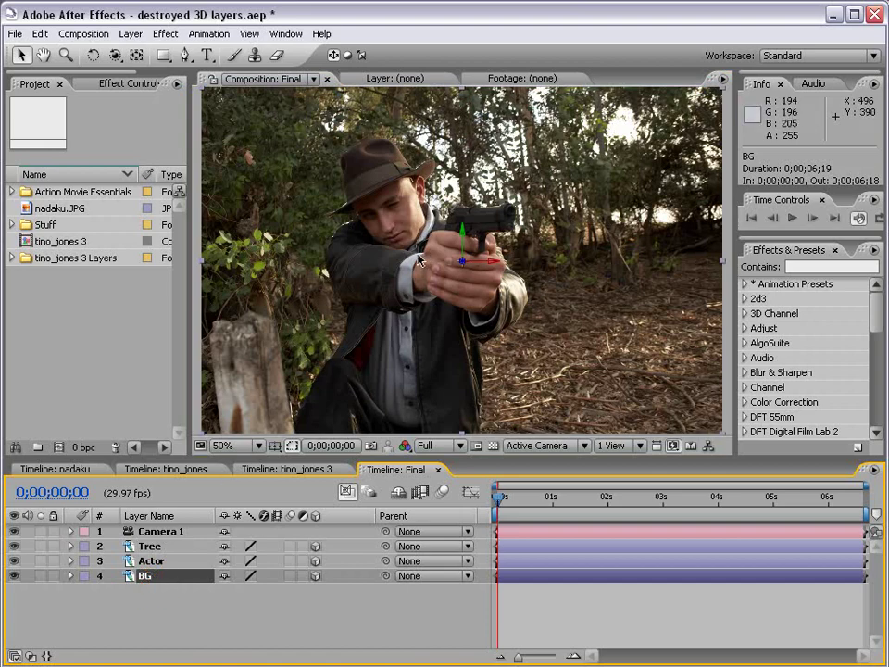
drag(464, 265, 42, 653)
key(comma)
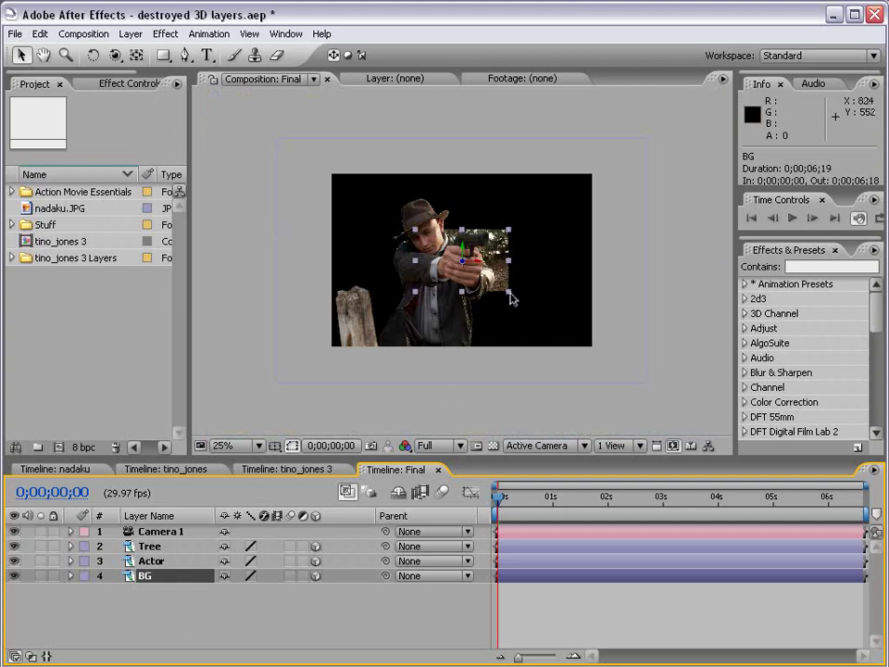
drag(511, 295, 595, 357)
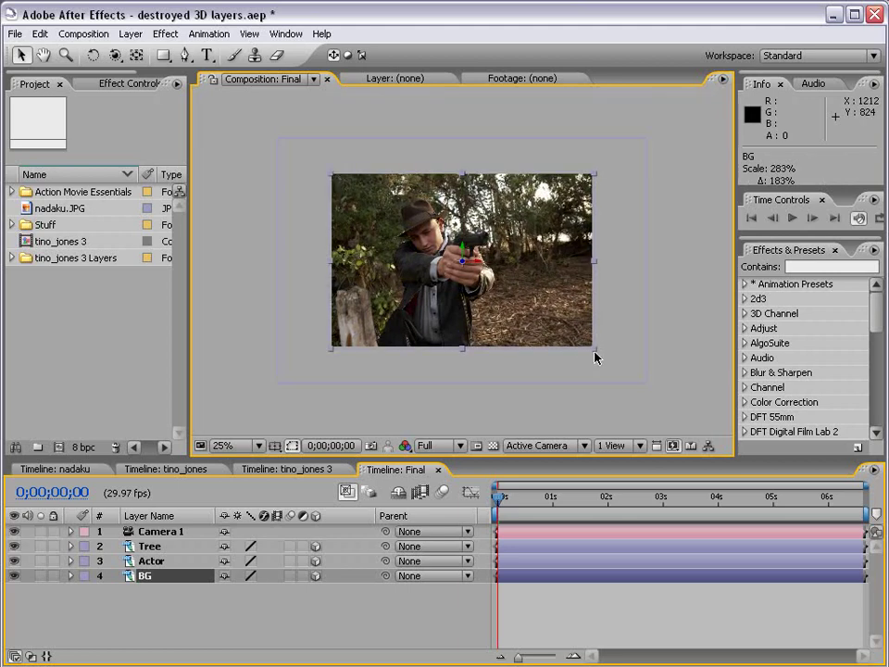
Scale the Tree layer down to about 74%
click(169, 553)
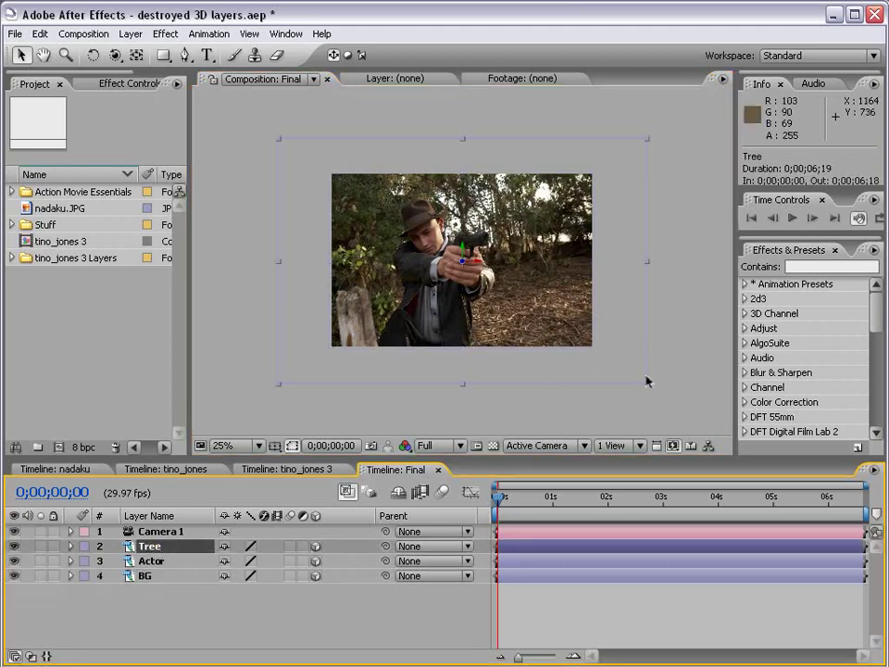
drag(648, 389, 593, 358)
click(562, 385)
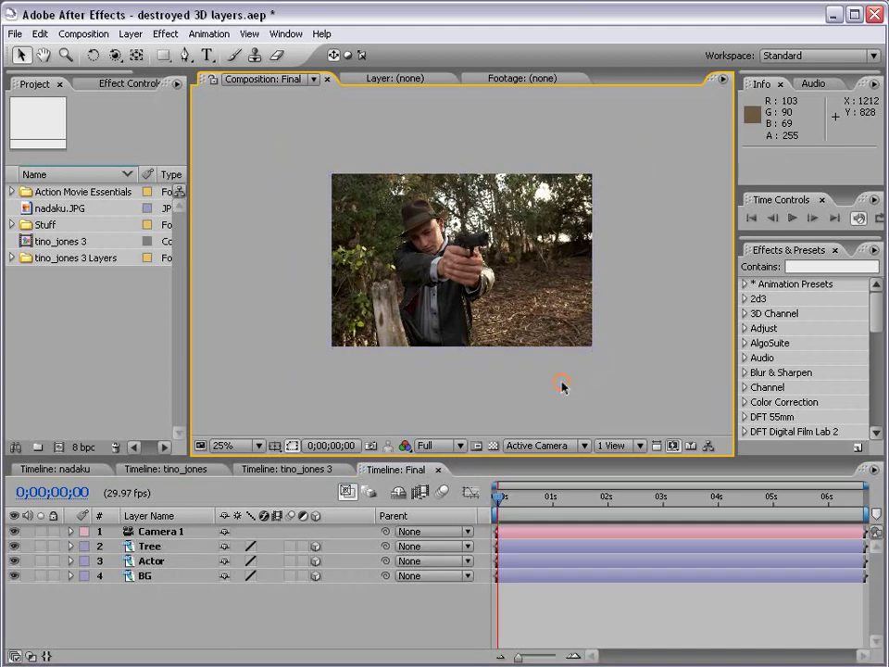
key(period)
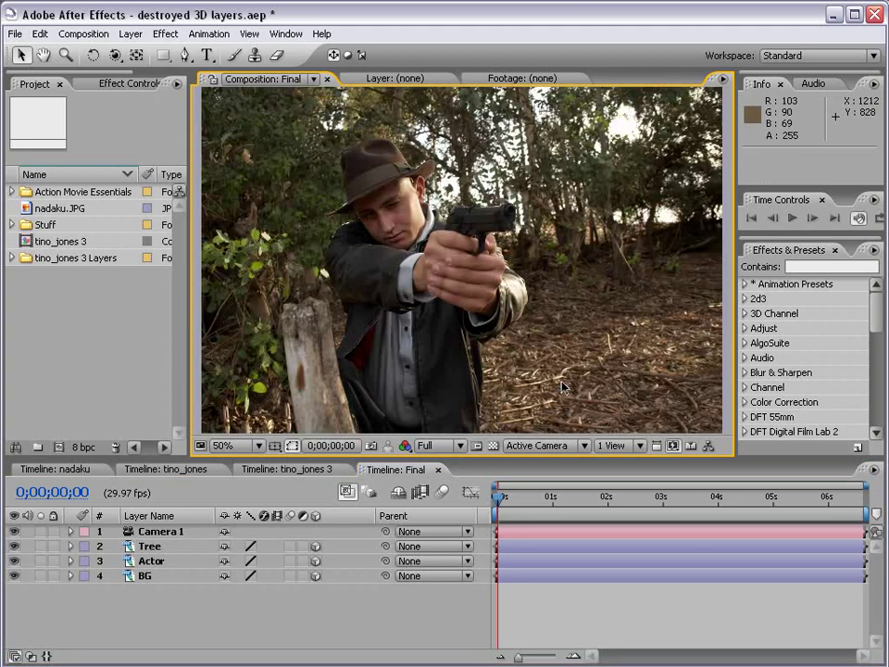
Orbit Camera 1 to check the layer depth, then undo the orbit
click(114, 56)
drag(378, 304, 403, 298)
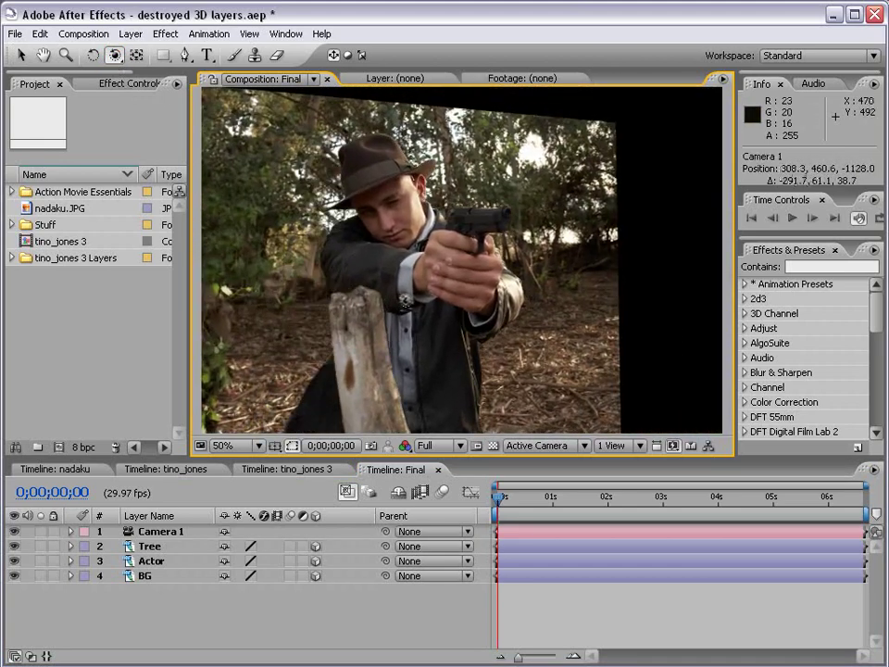
key(ctrl+z)
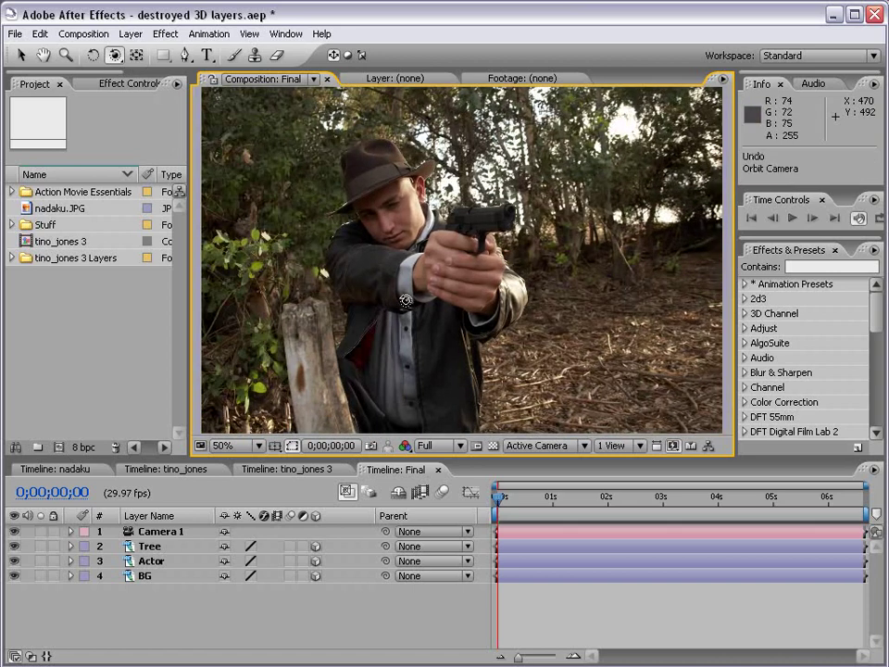
Reveal Camera 1's Position and Point of Interest and set starting keyframes on both
click(172, 534)
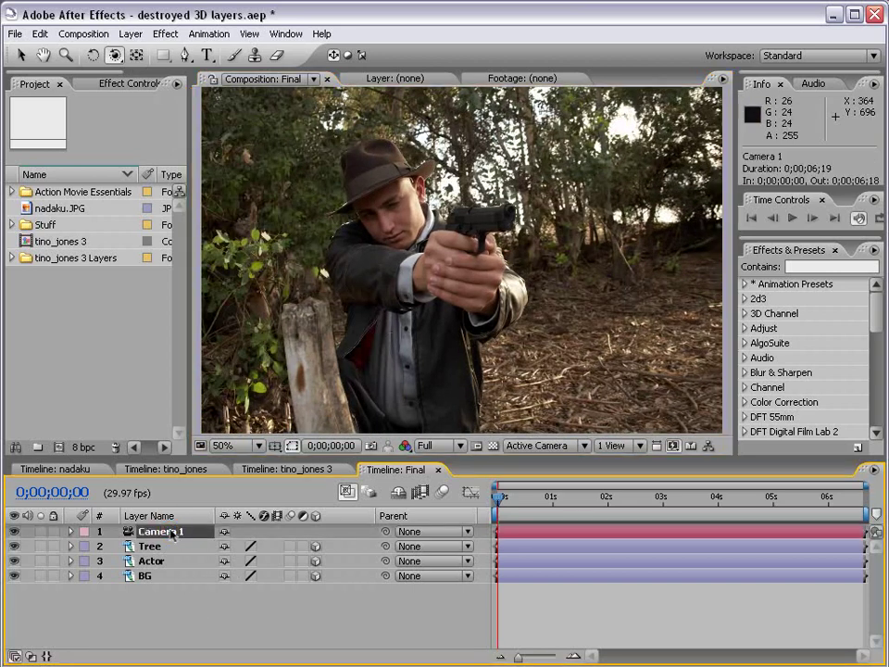
key(p)
key(shift+a)
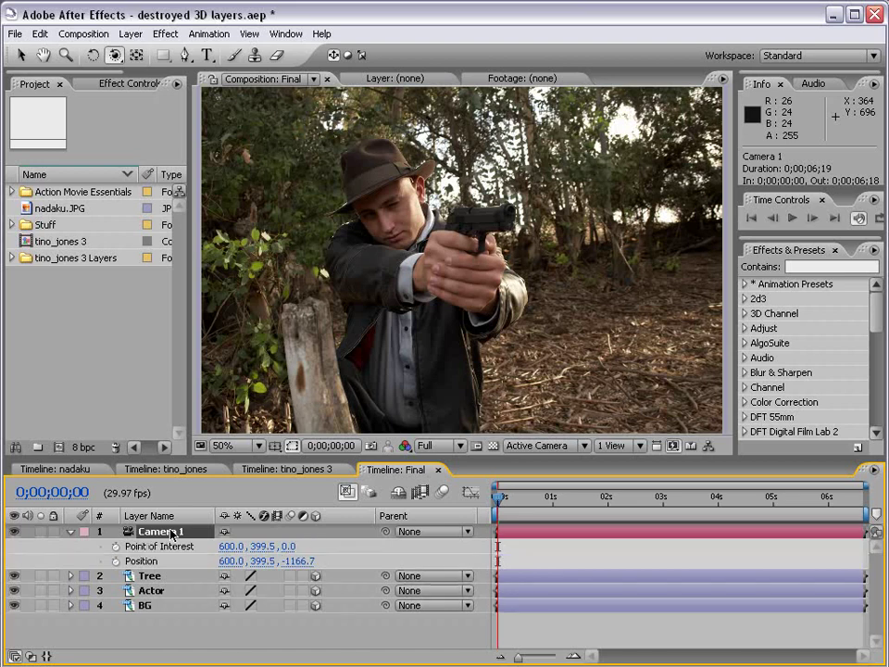
click(114, 546)
click(115, 561)
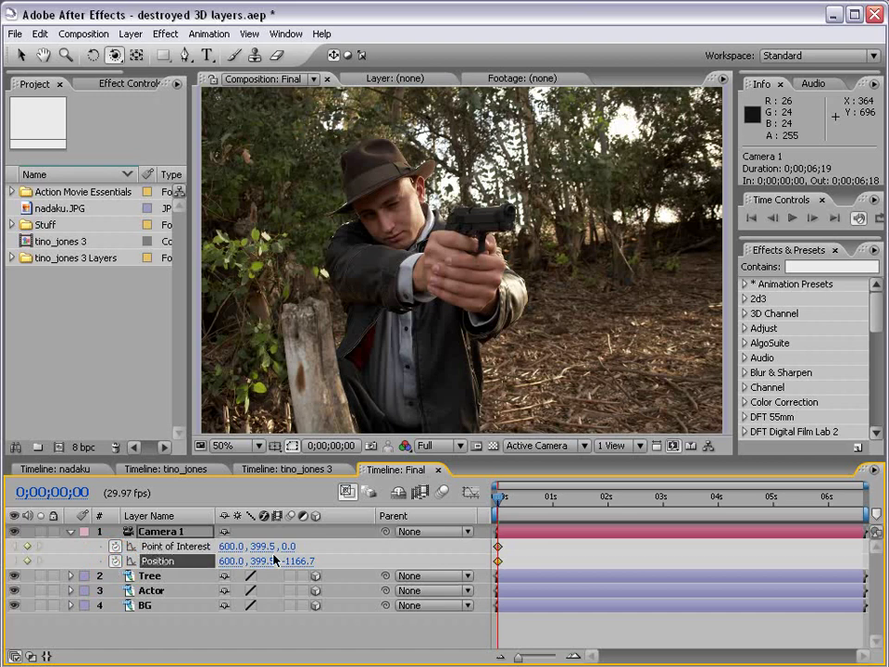
At about 2 seconds, push Camera 1 in toward the actor and preview the move
drag(498, 505, 607, 509)
key(c)
drag(425, 295, 462, 269)
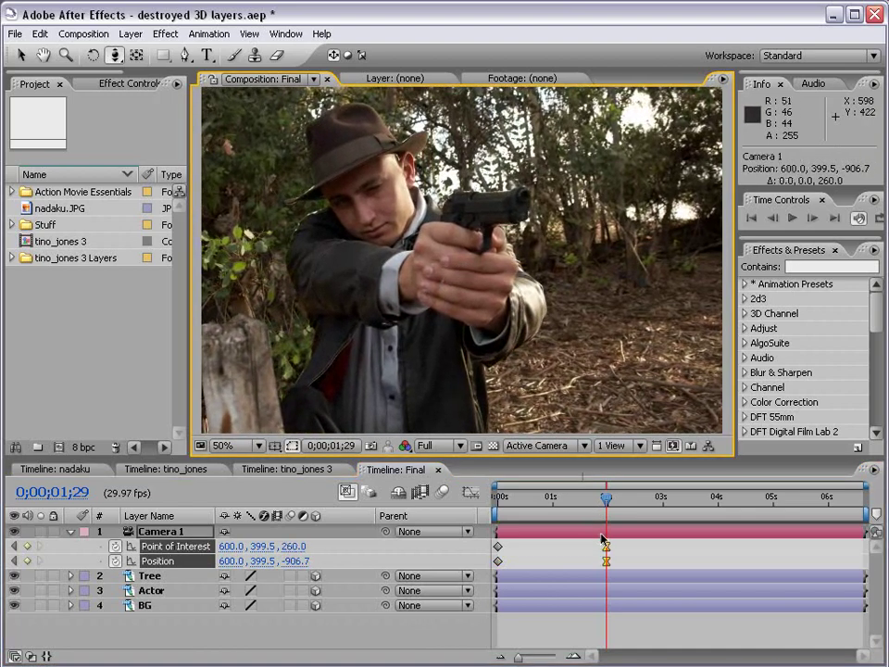
key(KP_0)
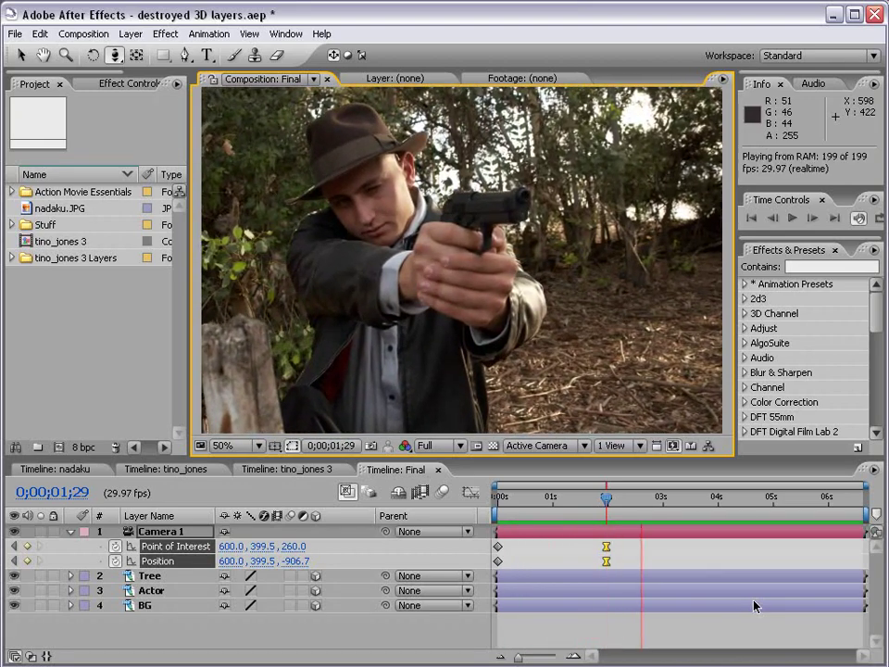
key(space)
Undo the easy ease, return to the start, and delete the two-second keyframes
key(v)
key(ctrl+z)
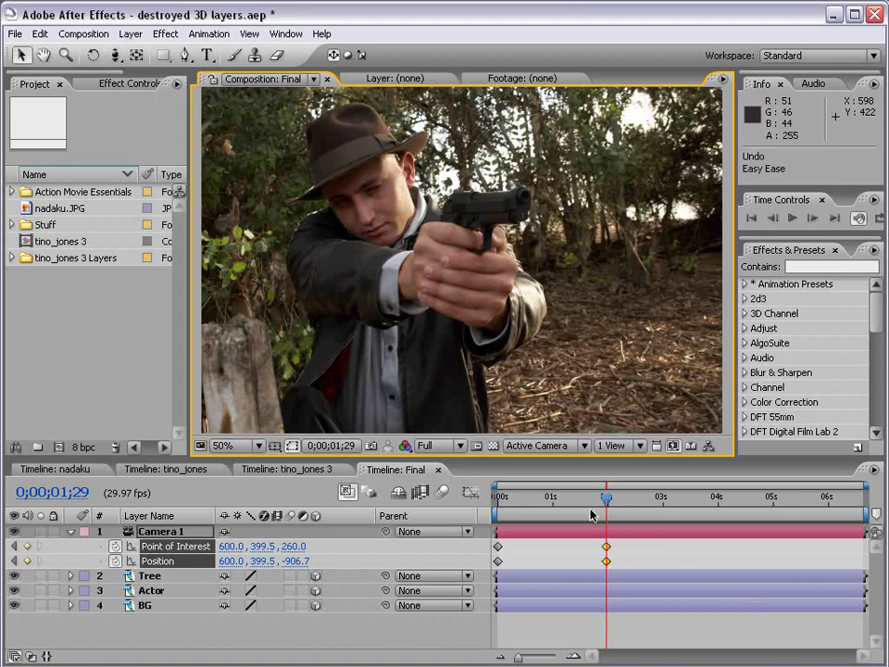
drag(567, 515, 497, 513)
key(c)
key(Delete)
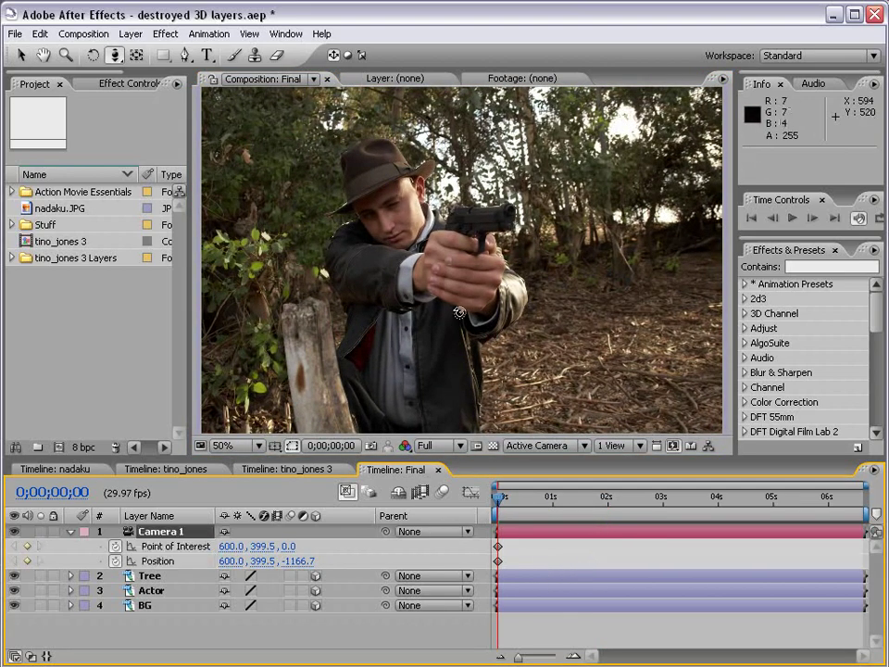
Keyframe Camera 1 panning sideways from 972.0, 399.5 to an end framing of X 535.7 near 01;27
drag(518, 309, 364, 318)
drag(501, 511, 606, 509)
drag(294, 304, 495, 311)
click(599, 505)
drag(599, 505, 495, 510)
Scale the BG layer to 320.6% and slide it to the right, checking the 01;27 framing
key(v)
click(144, 604)
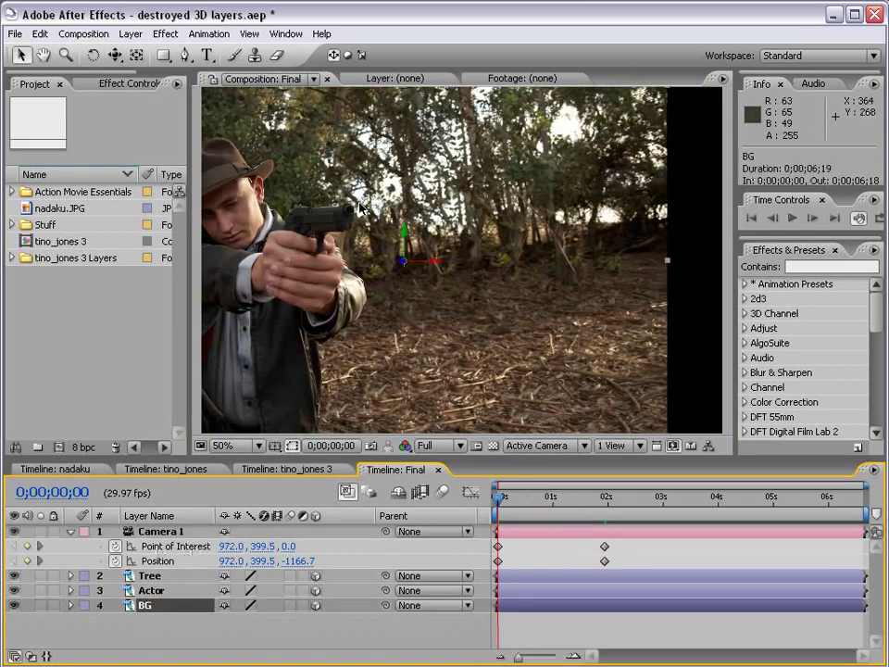
key(s)
drag(312, 620, 335, 611)
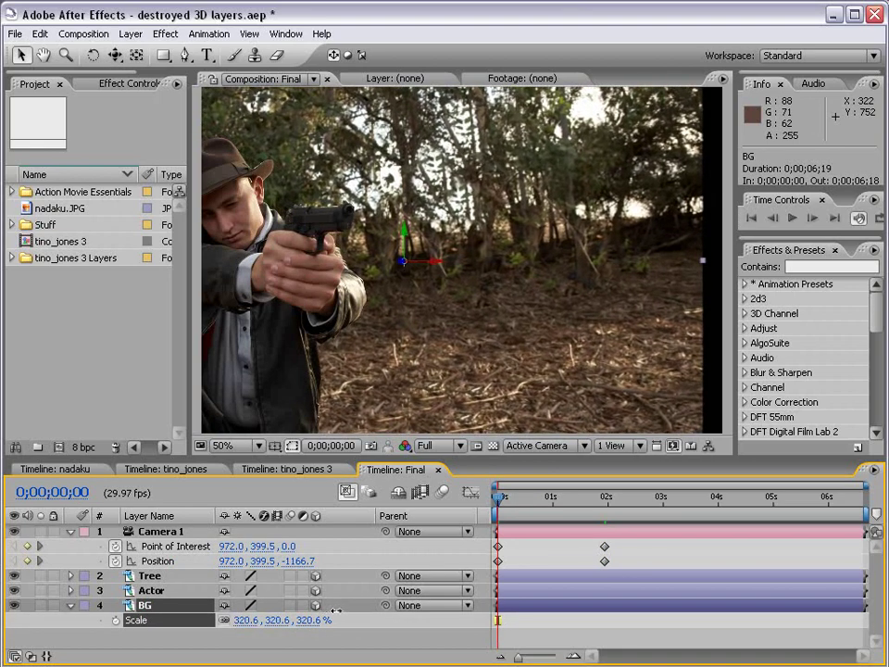
drag(437, 261, 508, 262)
click(507, 501)
drag(507, 501, 603, 498)
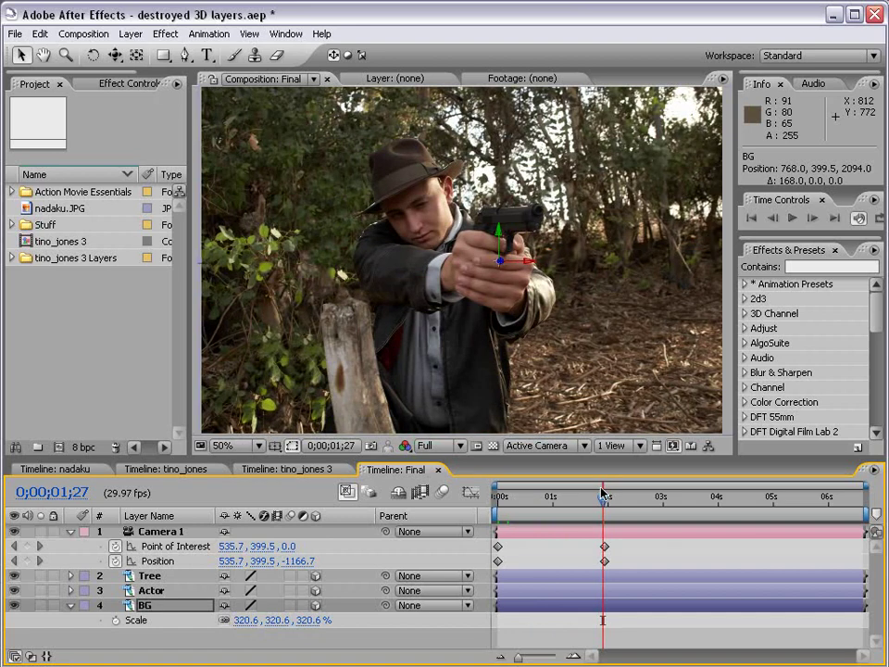
Reposition the Tree stump along X so it sits beside the actor
click(150, 576)
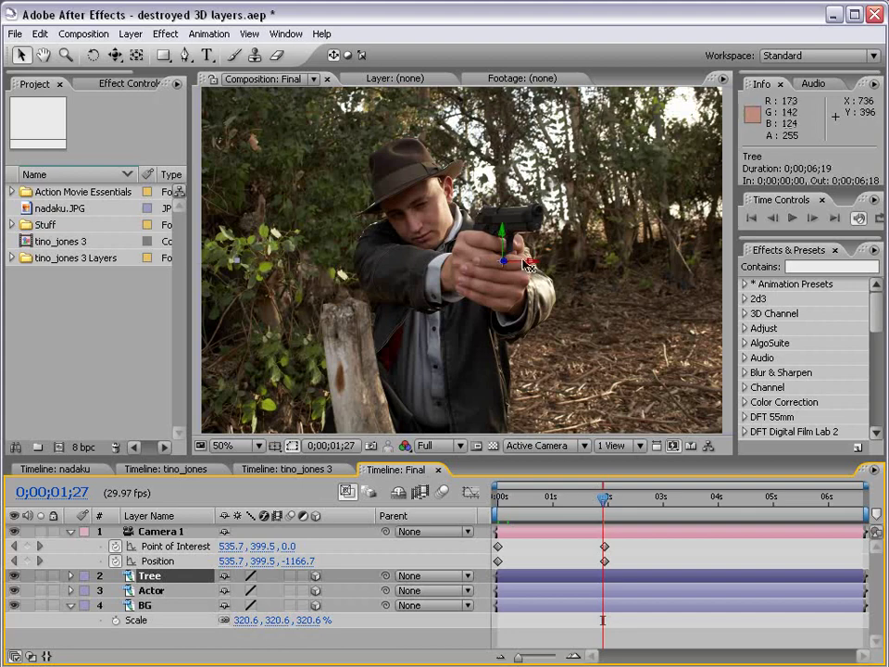
drag(528, 262, 710, 278)
drag(603, 498, 497, 500)
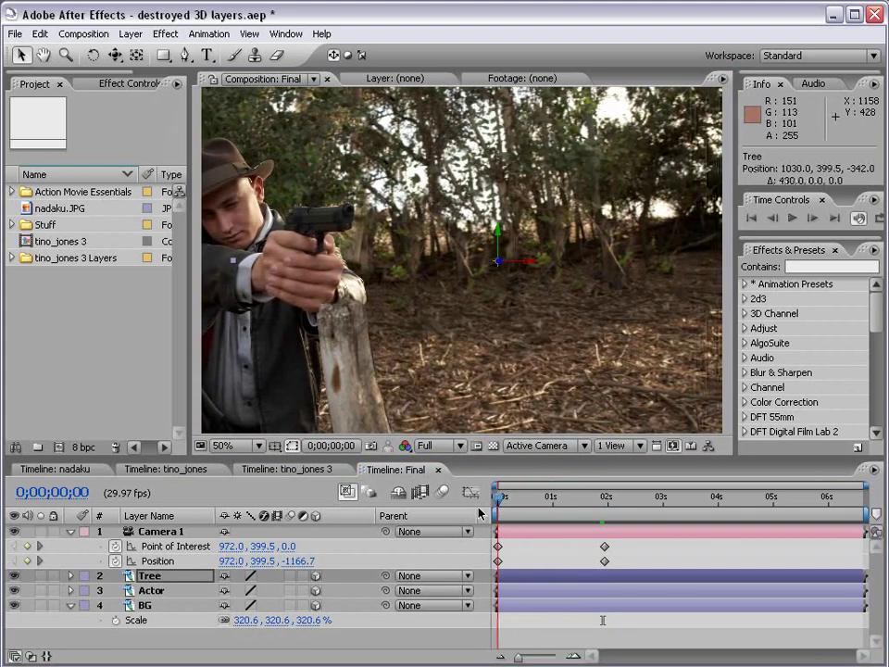
drag(514, 263, 566, 263)
drag(498, 500, 470, 510)
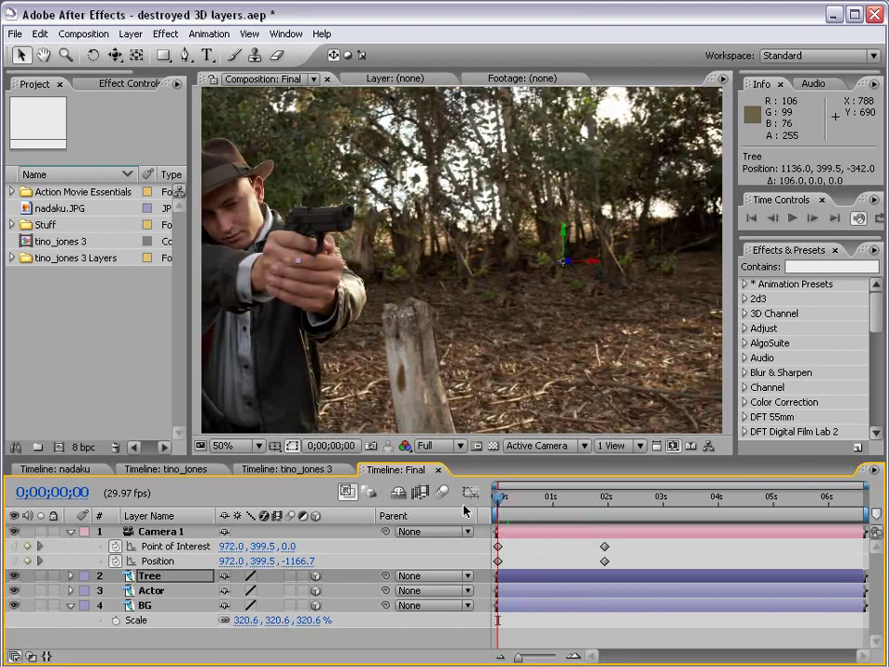
drag(590, 263, 400, 264)
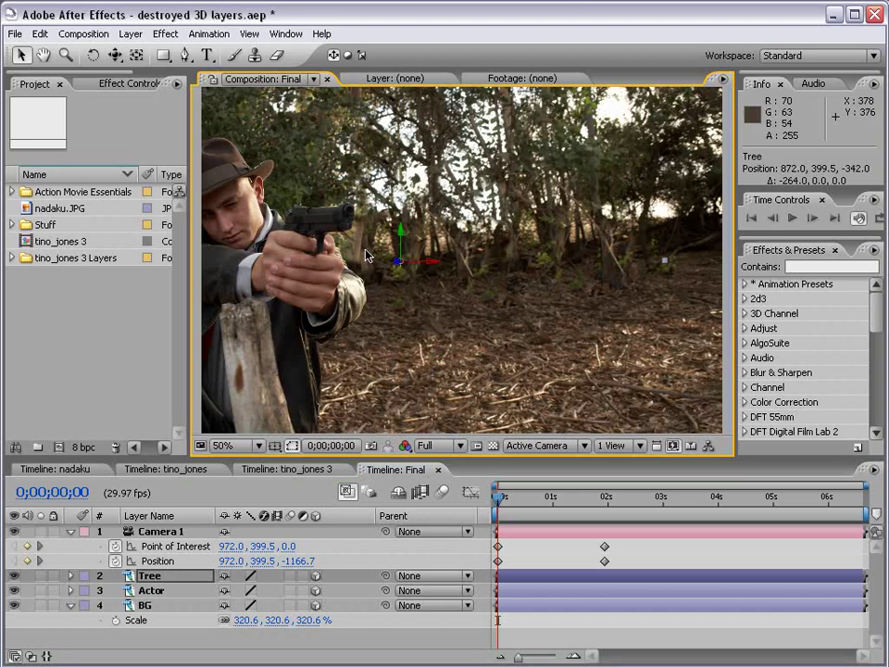
key(comma)
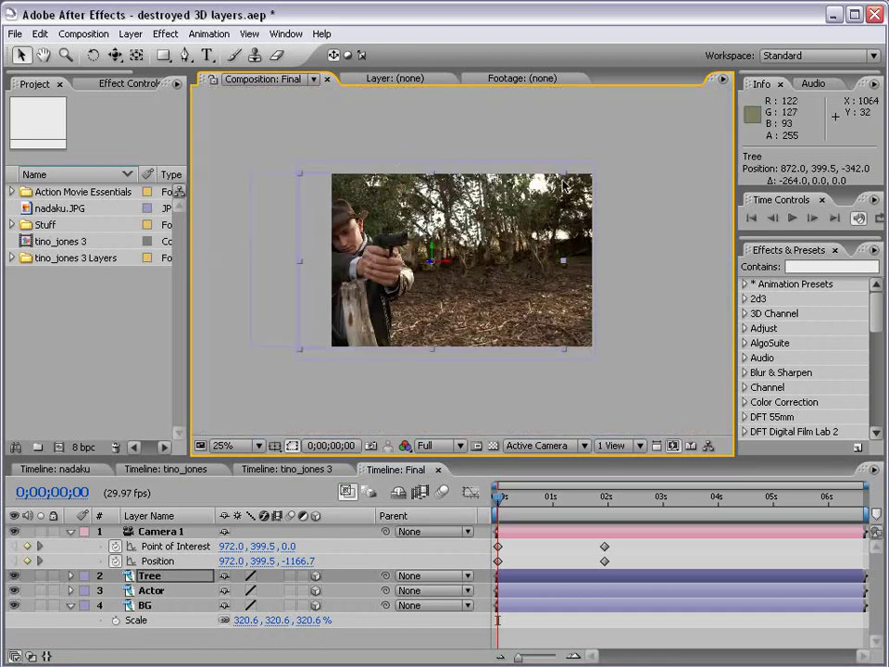
drag(499, 495, 602, 506)
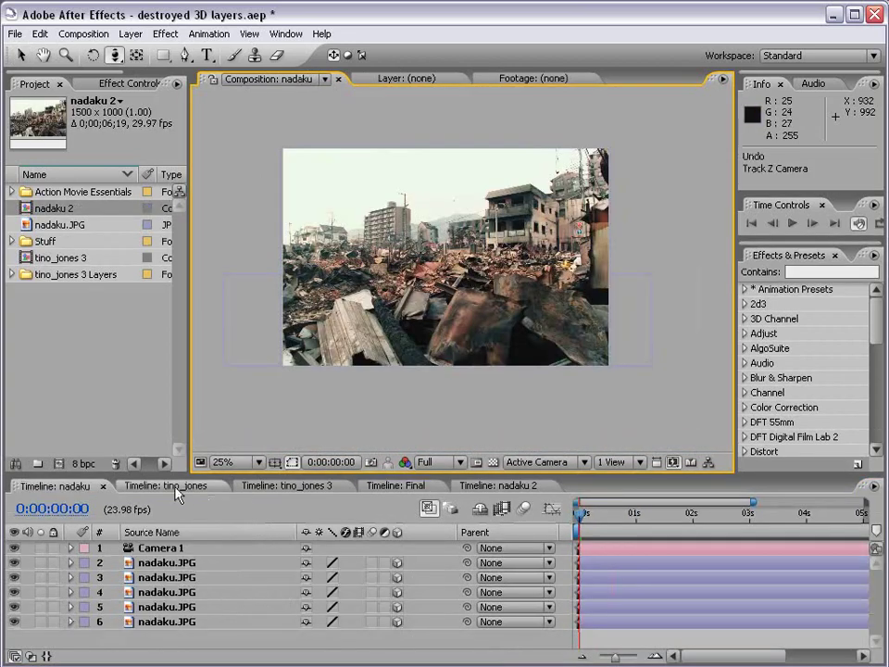
click(175, 491)
click(553, 517)
drag(554, 520, 543, 519)
key(c)
drag(516, 321, 418, 335)
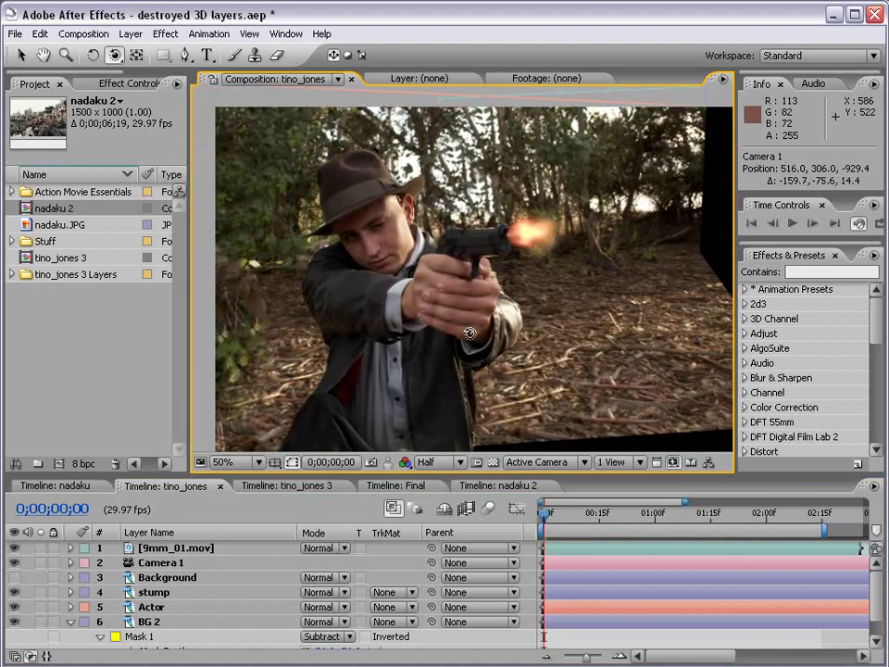
click(294, 492)
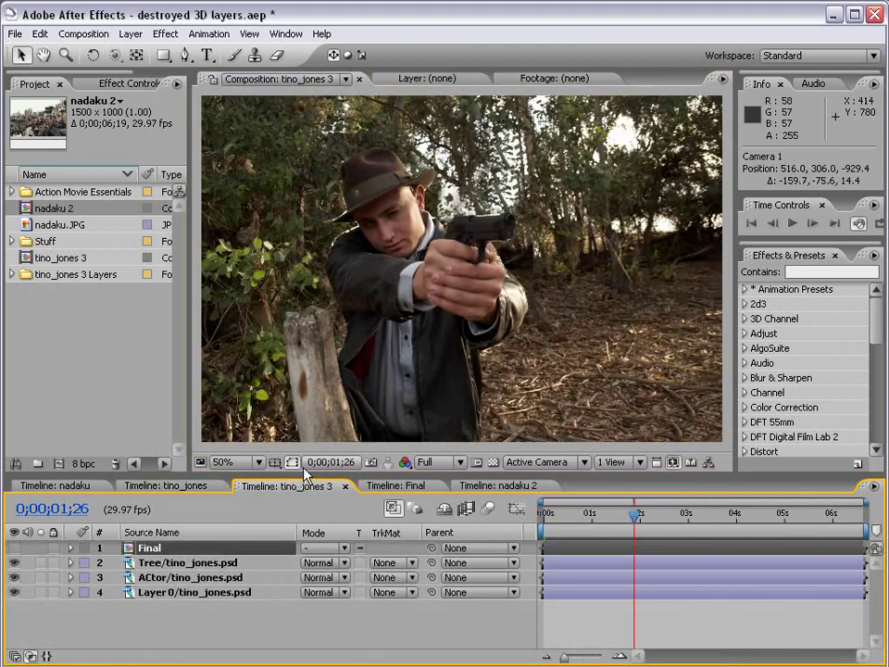
click(396, 485)
Drag 9mm_01.mov from the Action Movie Essentials folder into the Final comp
click(115, 306)
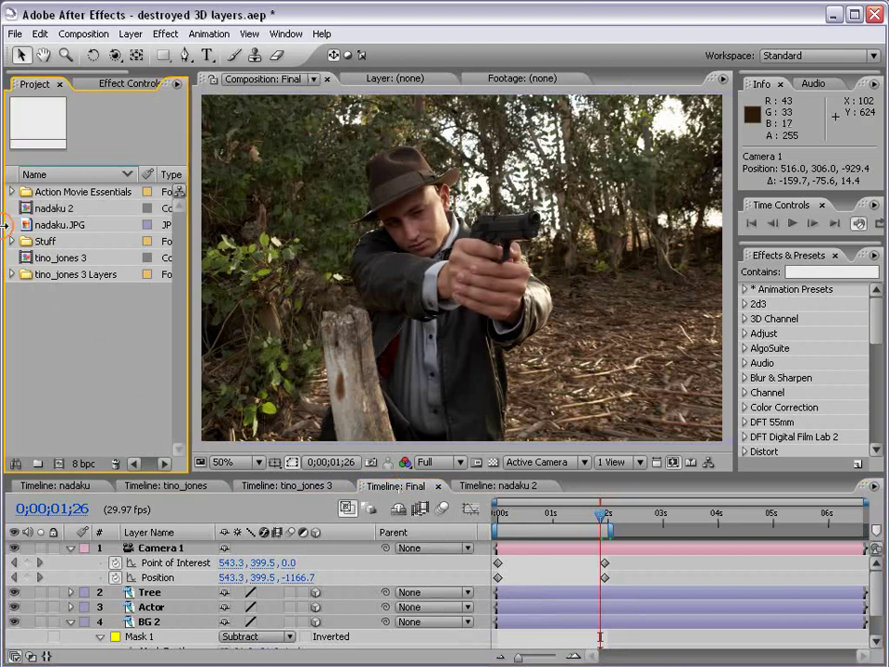
click(11, 192)
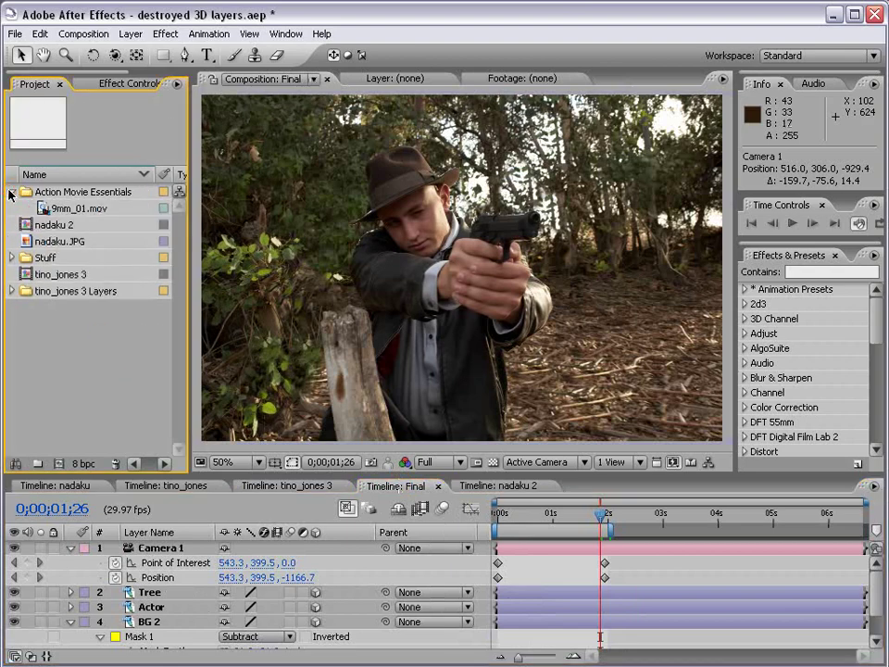
drag(45, 207, 548, 288)
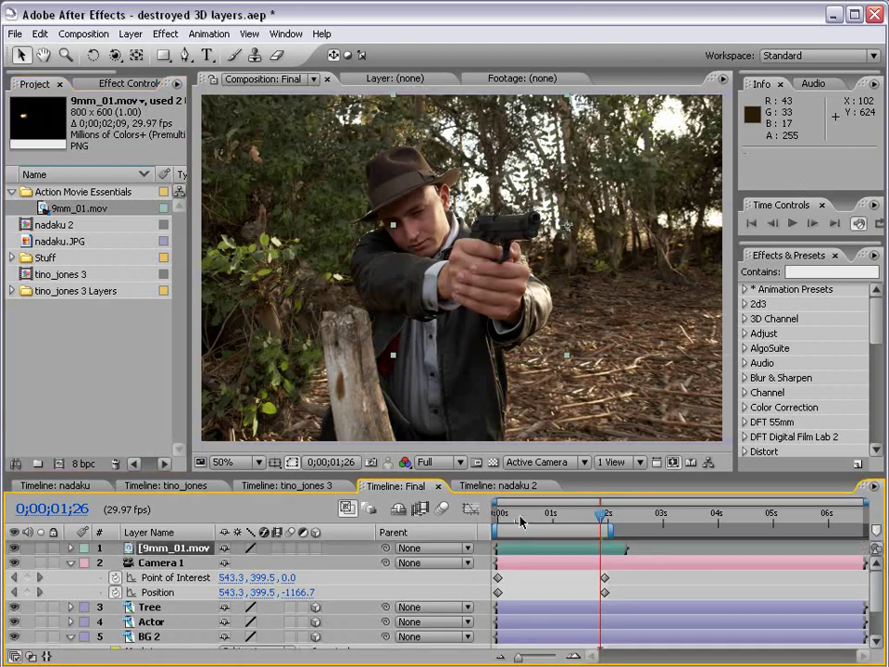
click(491, 524)
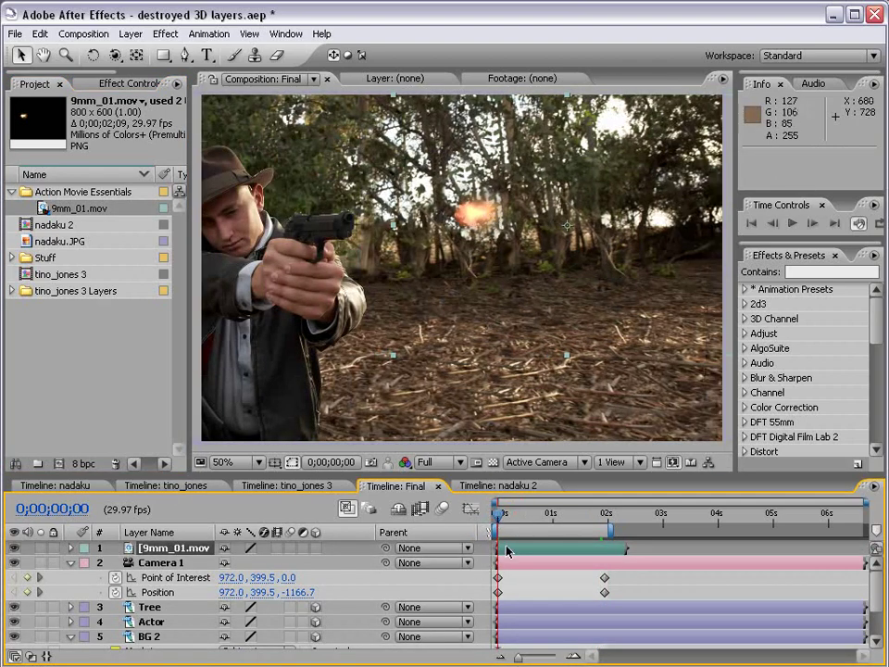
Freeze the flash clip's frame, place it at the gun barrel and make it 3D
right_click(507, 552)
mouse_move(546, 619)
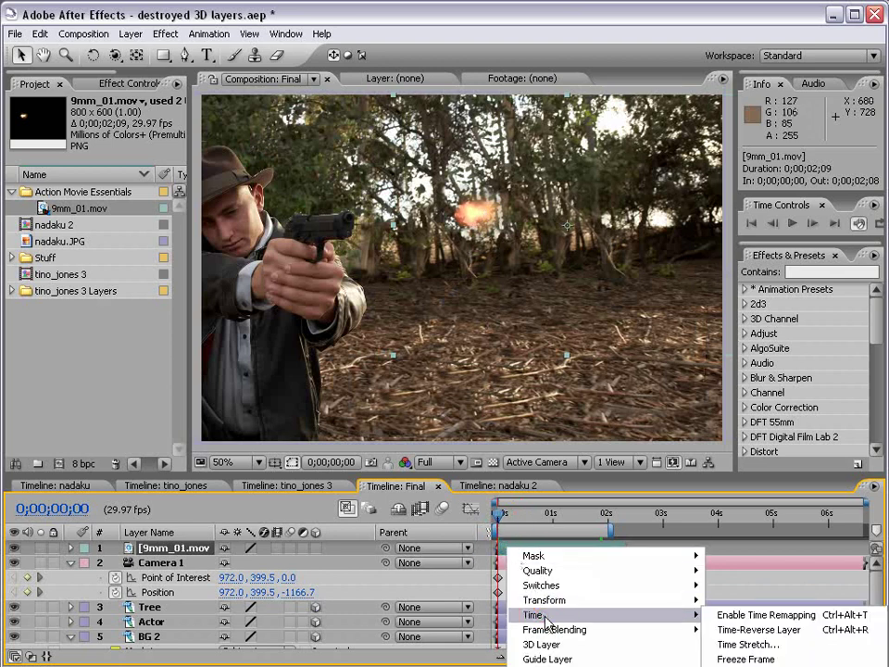
click(745, 658)
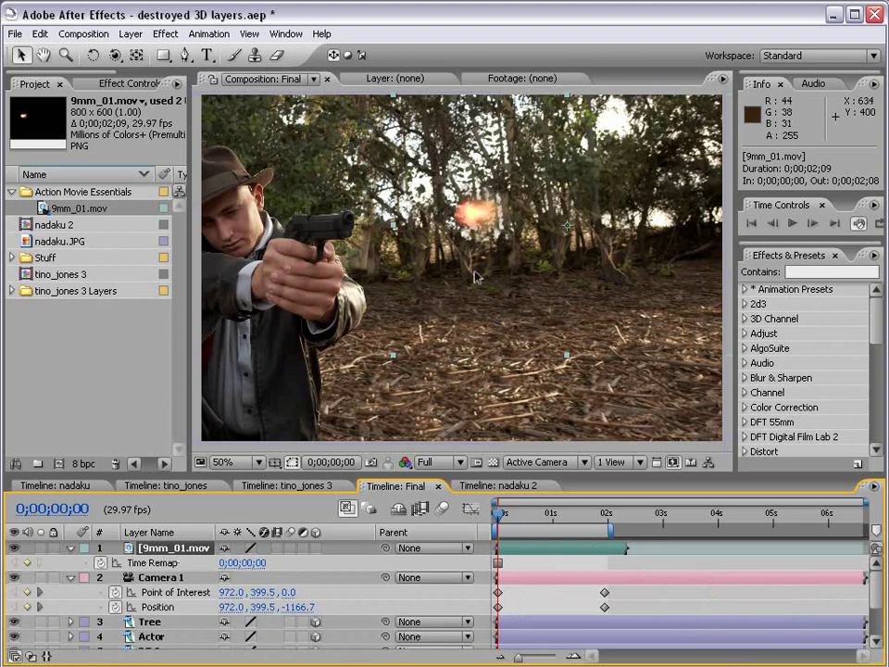
drag(531, 224, 414, 239)
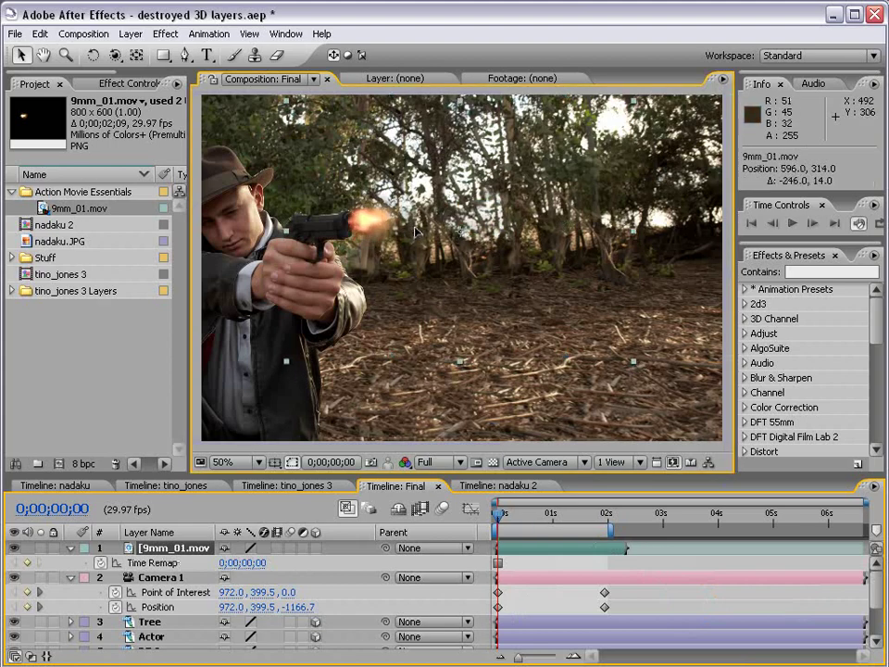
click(316, 548)
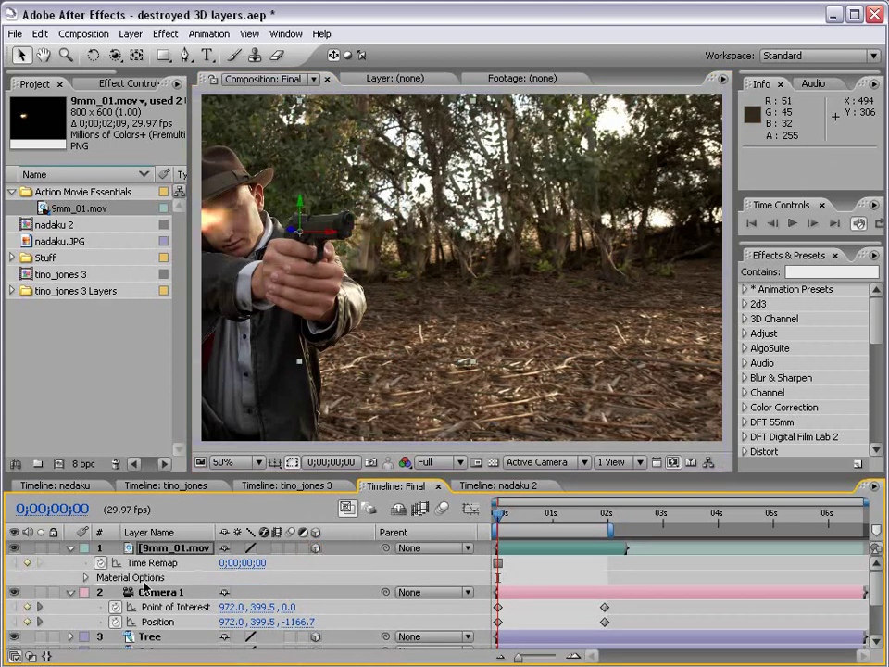
click(70, 591)
Pan the view, nudge and rotate the 3D muzzle flash onto the barrel, then orbit-check its placement
click(70, 547)
key(h)
drag(333, 237, 518, 210)
key(v)
key(w)
key(v)
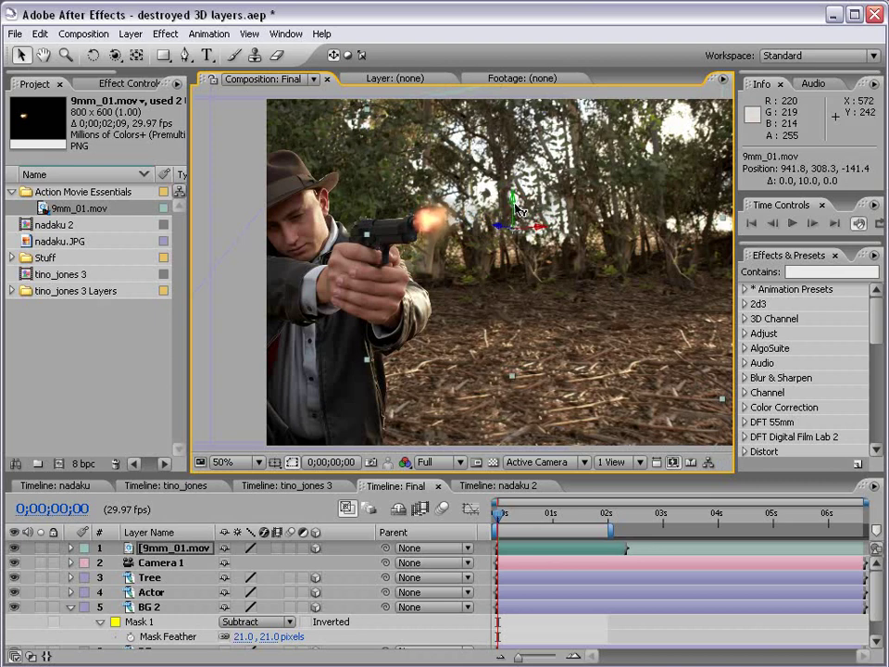
key(c)
drag(280, 200, 369, 270)
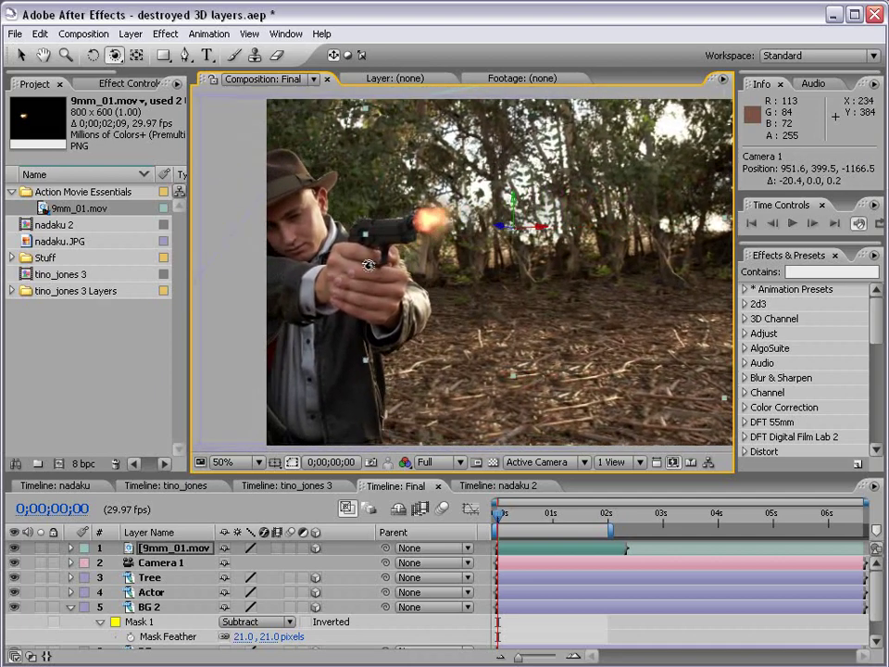